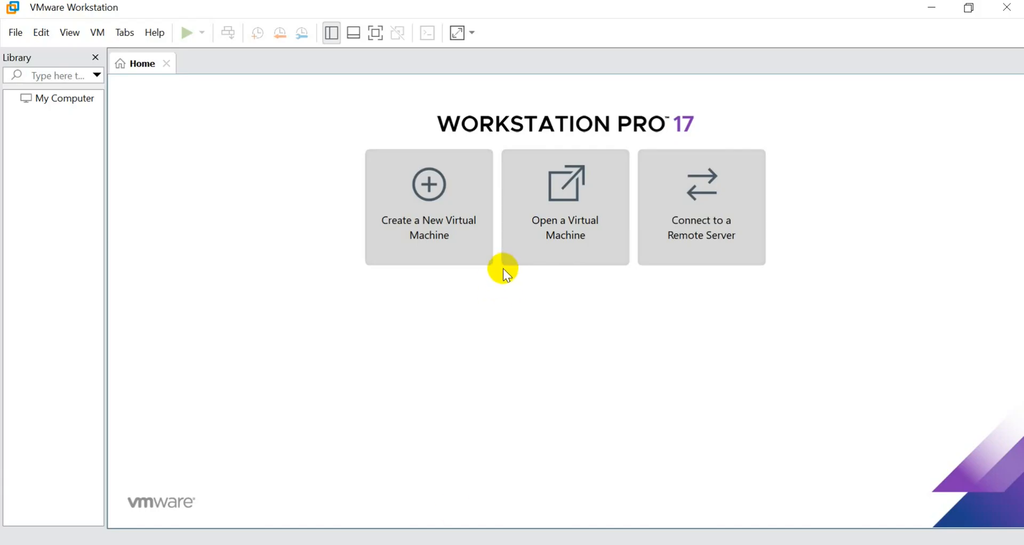
Start a new virtual machine with the Custom (advanced) configuration and Workstation 17.x hardware compatibility
{"action": "left_click", "coordinate": [425, 263]}
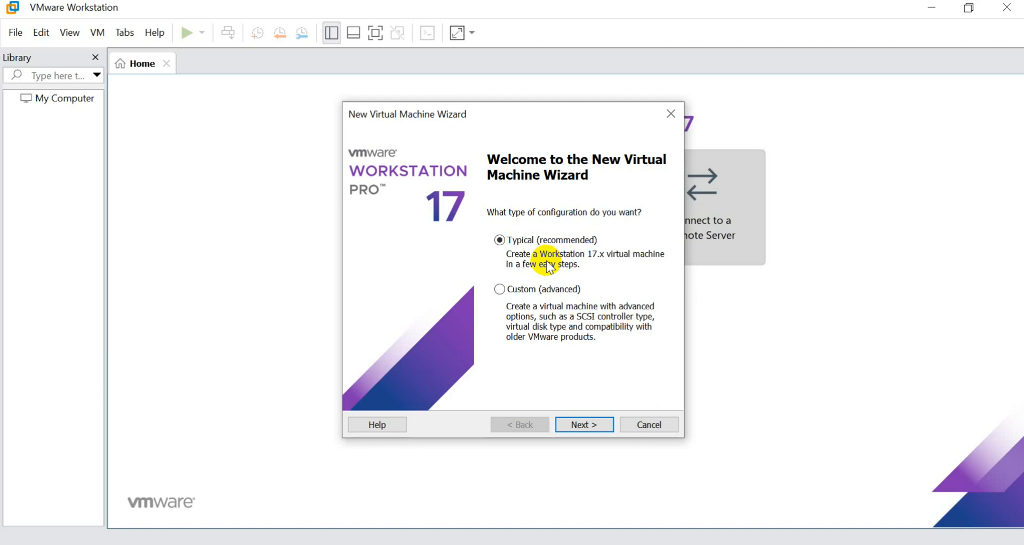
{"action": "left_click", "coordinate": [554, 292]}
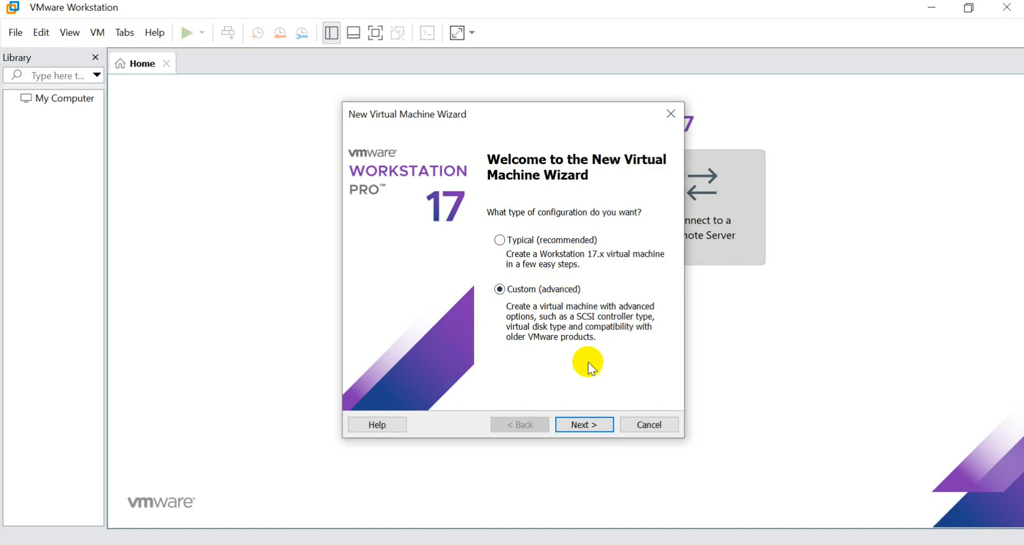
{"action": "left_click", "coordinate": [586, 421]}
{"action": "left_click", "coordinate": [580, 193]}
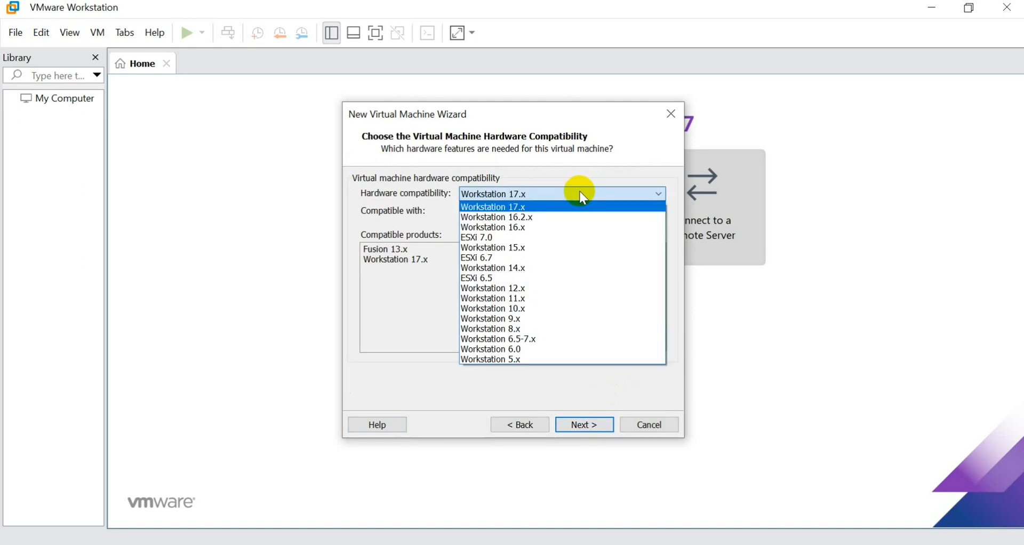
{"action": "left_click", "coordinate": [579, 191]}
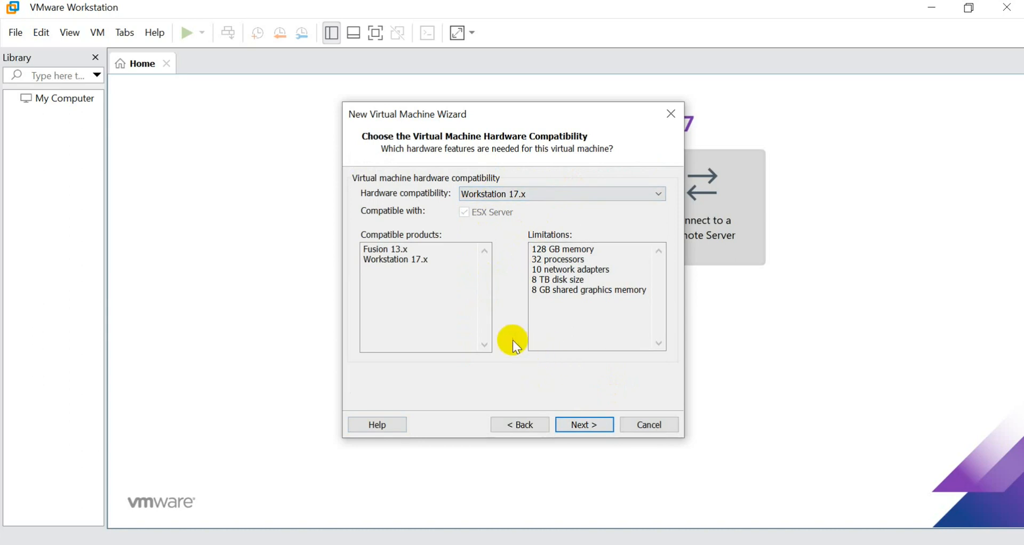
{"action": "left_click", "coordinate": [575, 428]}
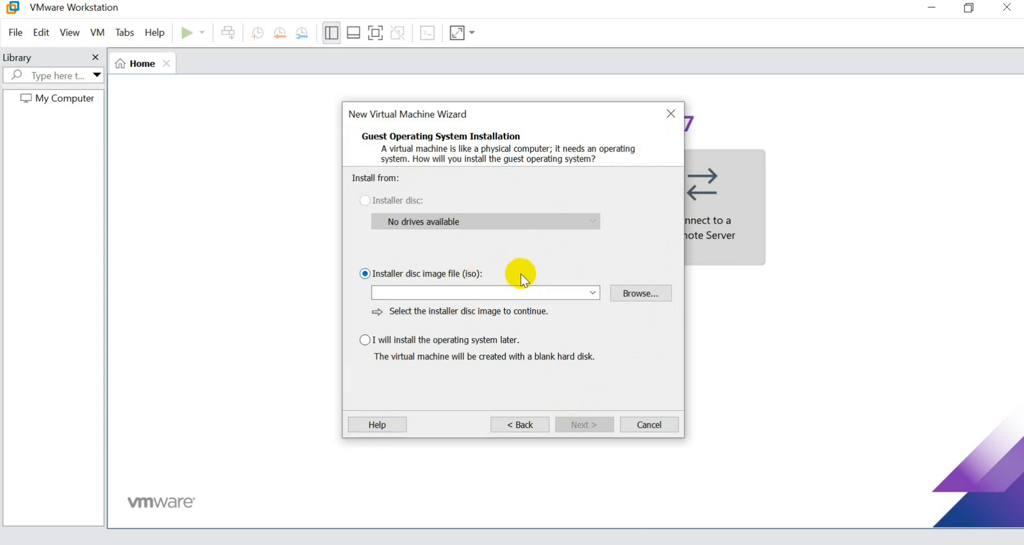
Choose linux 7.6.iso as the installer disc image for the guest operating system
{"action": "left_click", "coordinate": [635, 292]}
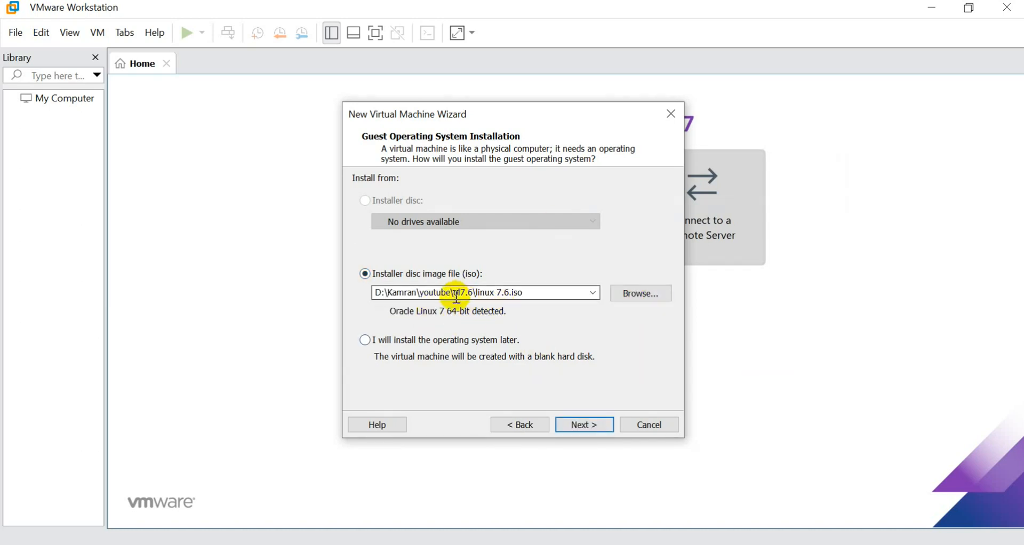
{"action": "left_click", "coordinate": [541, 293]}
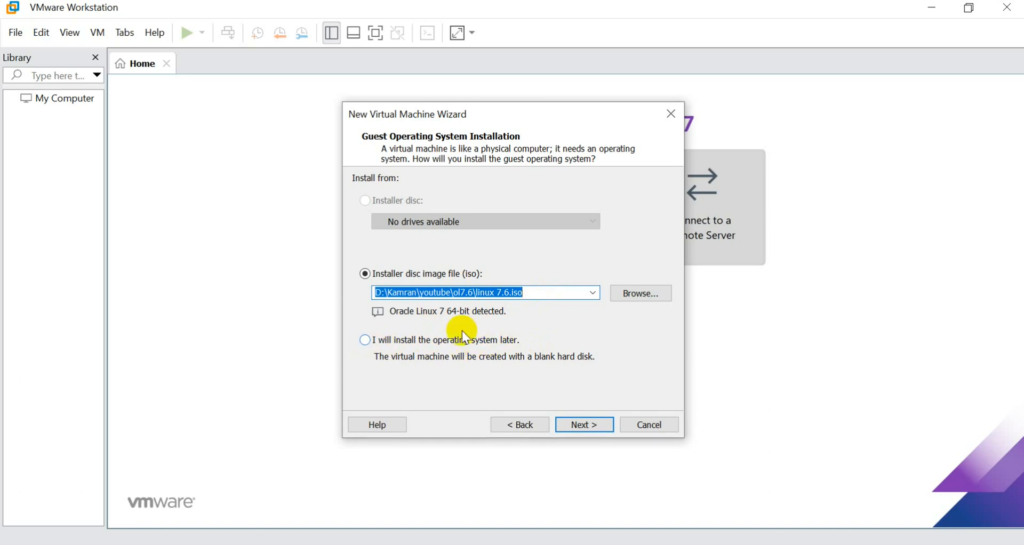
{"action": "left_click", "coordinate": [550, 293]}
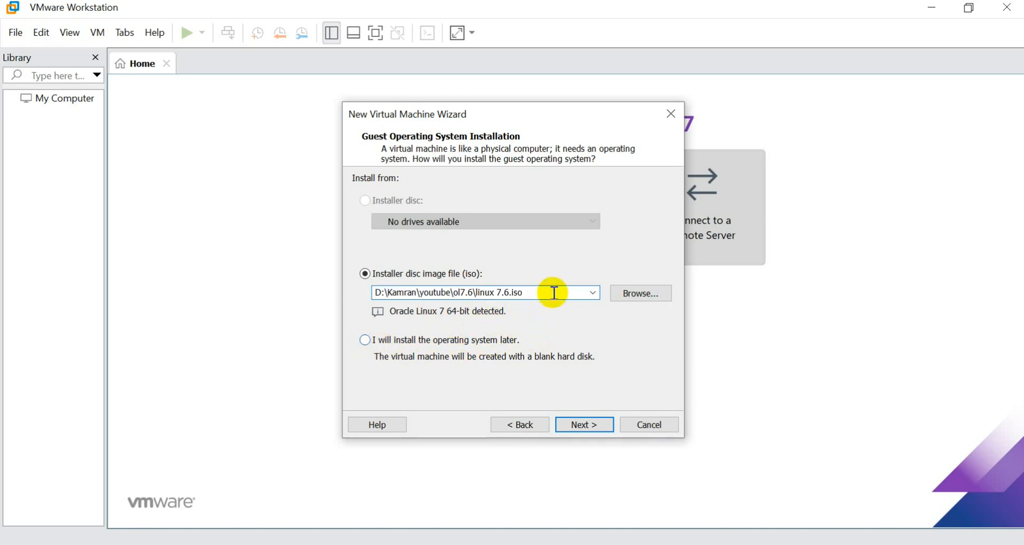
{"action": "left_click", "coordinate": [583, 426]}
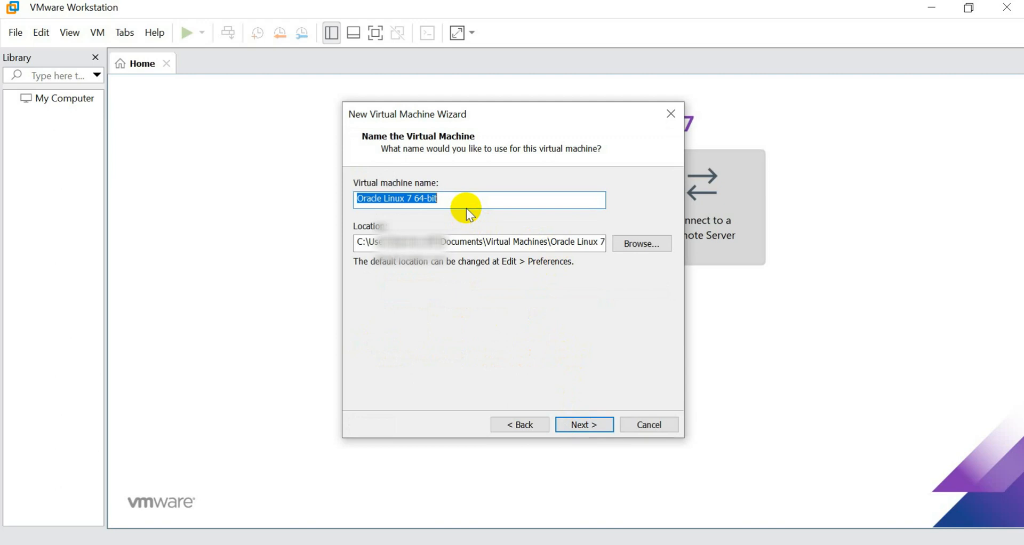
Name the virtual machine Mysql VM and keep its default storage location
{"action": "type", "text": "Mysql "}
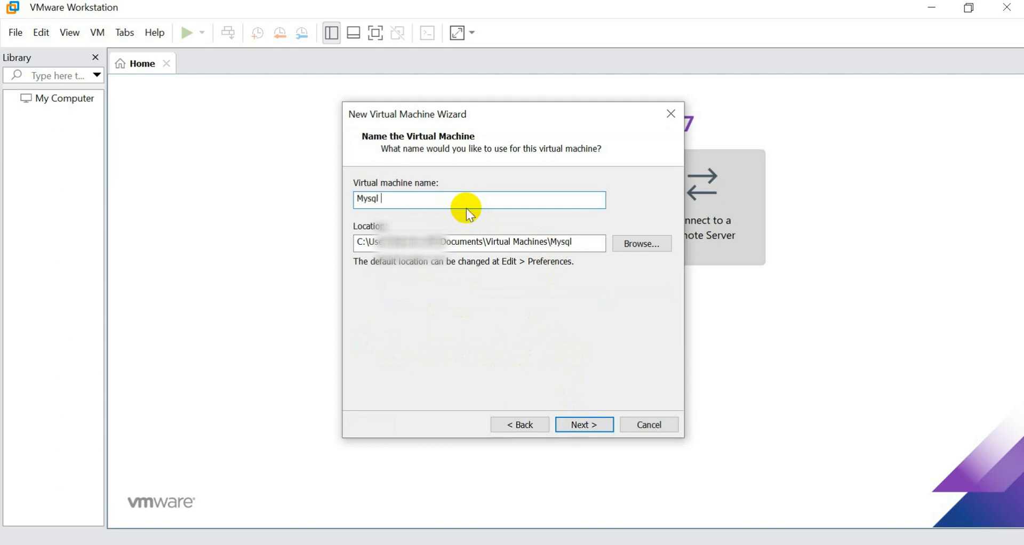
{"action": "type", "text": "VM"}
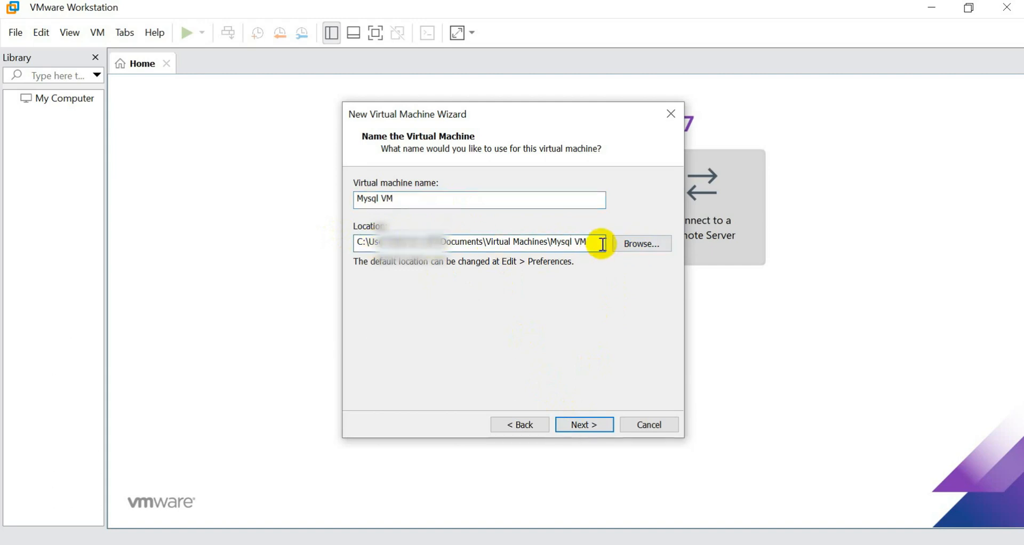
{"action": "left_click", "coordinate": [655, 244]}
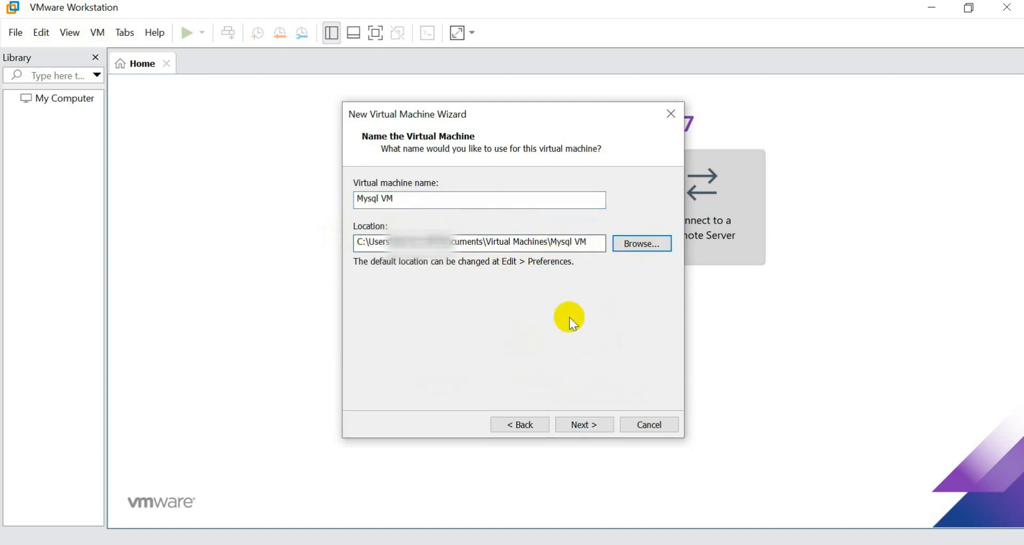
{"action": "left_click", "coordinate": [583, 425]}
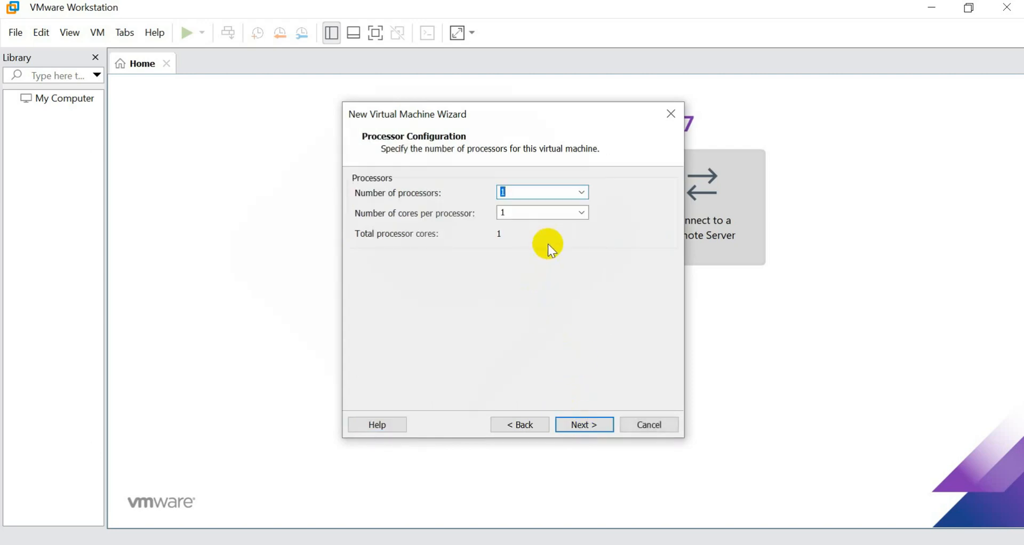
Configure the virtual machine with 1 processor and 2 cores per processor
{"action": "left_click", "coordinate": [581, 213]}
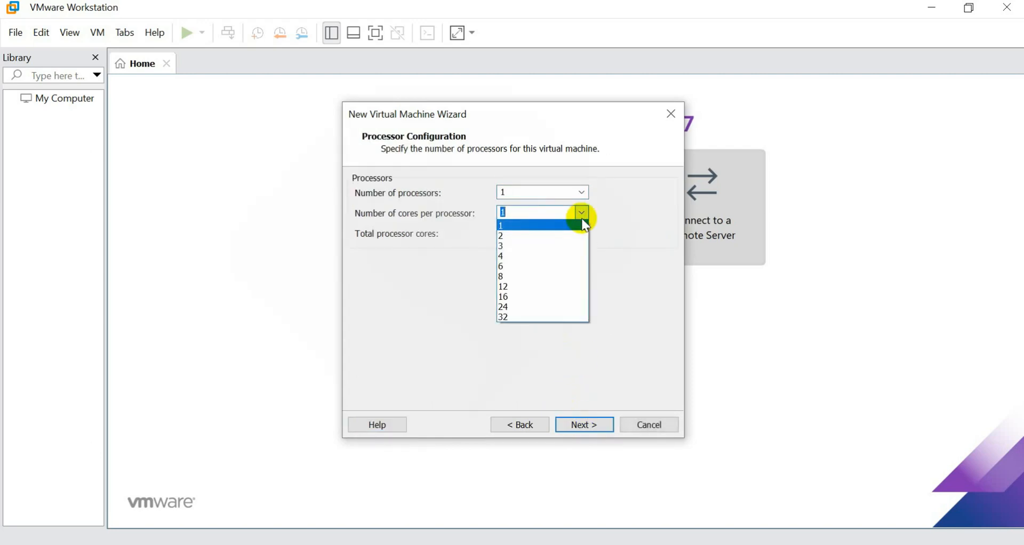
{"action": "left_click", "coordinate": [560, 236]}
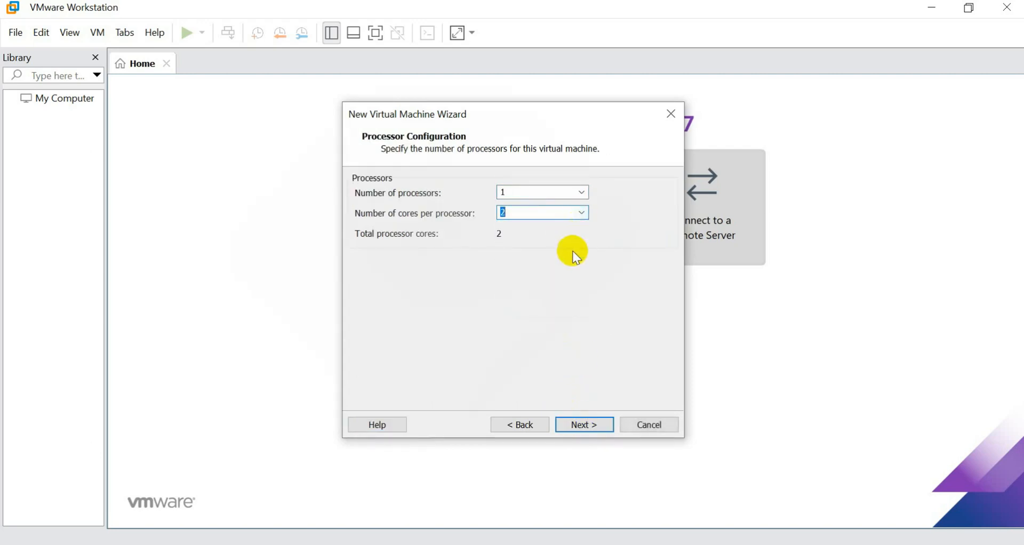
{"action": "left_click", "coordinate": [594, 424]}
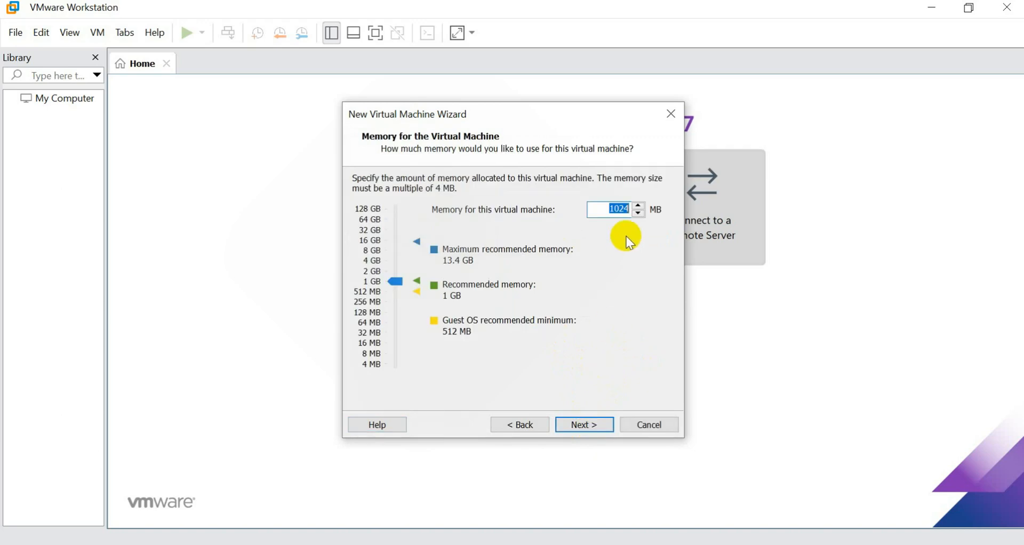
Allocate 2048 MB of memory to the virtual machine and select host-only networking
{"action": "type", "text": "2048"}
{"action": "left_click", "coordinate": [583, 425]}
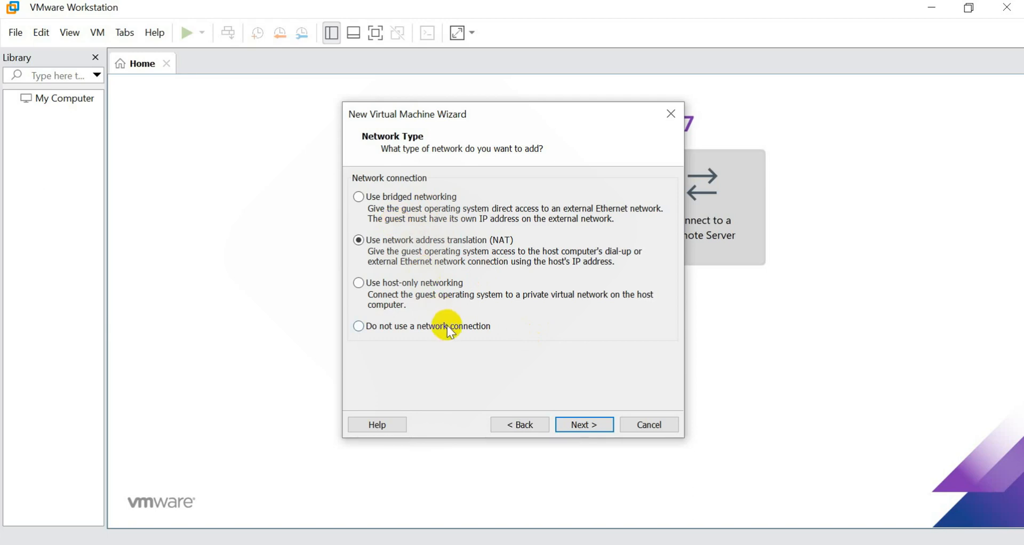
{"action": "left_click", "coordinate": [459, 291]}
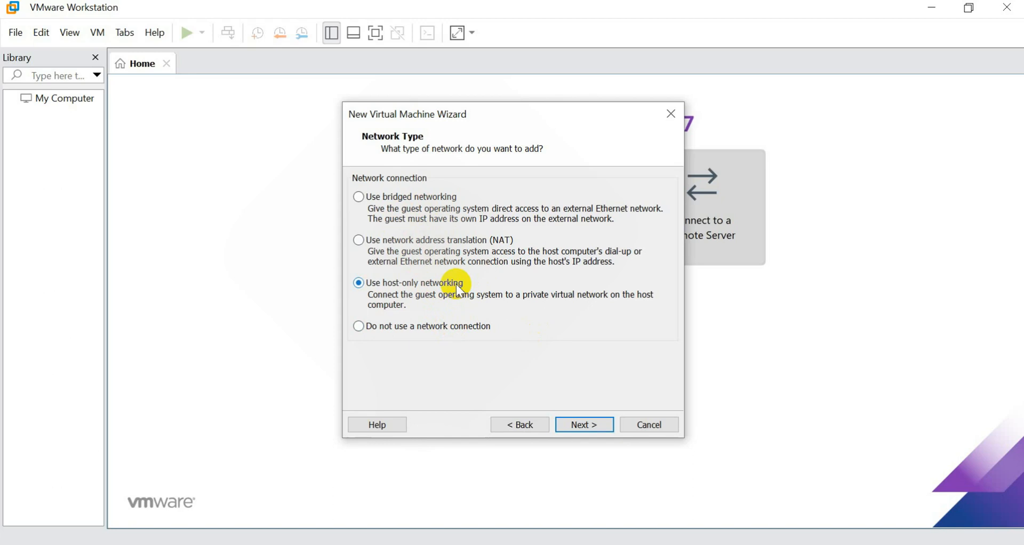
{"action": "left_click", "coordinate": [584, 425]}
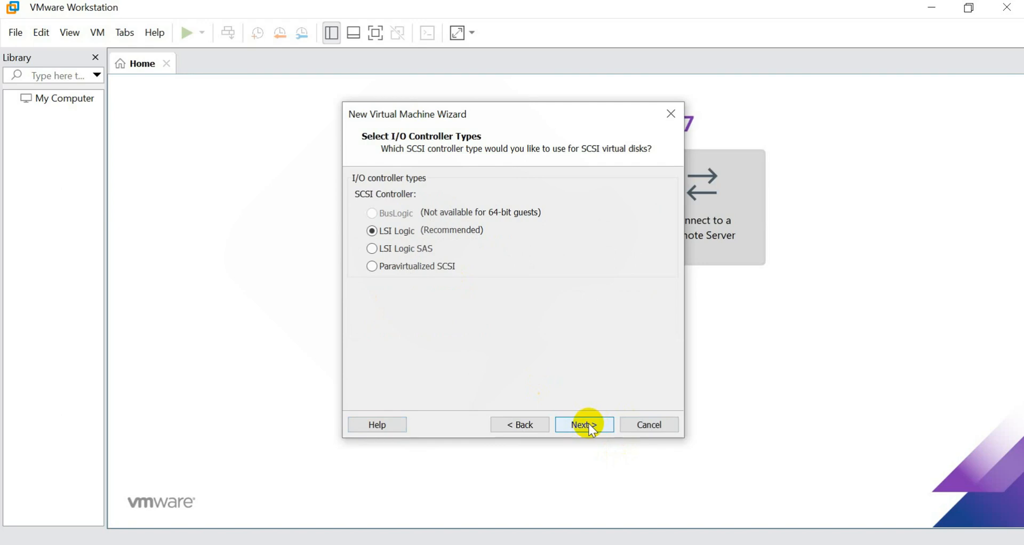
Accept the LSI Logic controller and a new virtual disk of type SCSI
{"action": "left_click", "coordinate": [587, 425]}
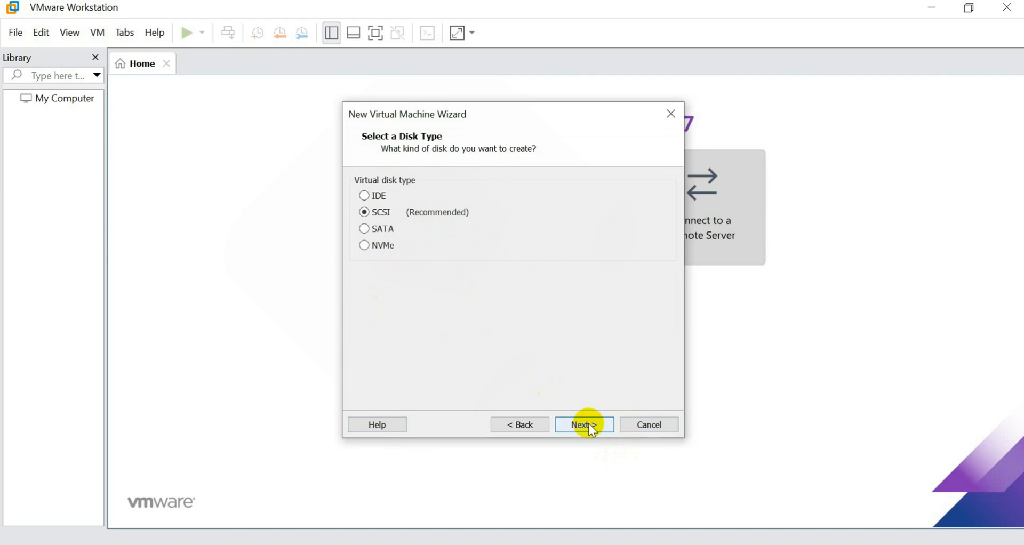
{"action": "left_click", "coordinate": [587, 425]}
{"action": "left_click", "coordinate": [587, 425]}
{"action": "left_click", "coordinate": [528, 426]}
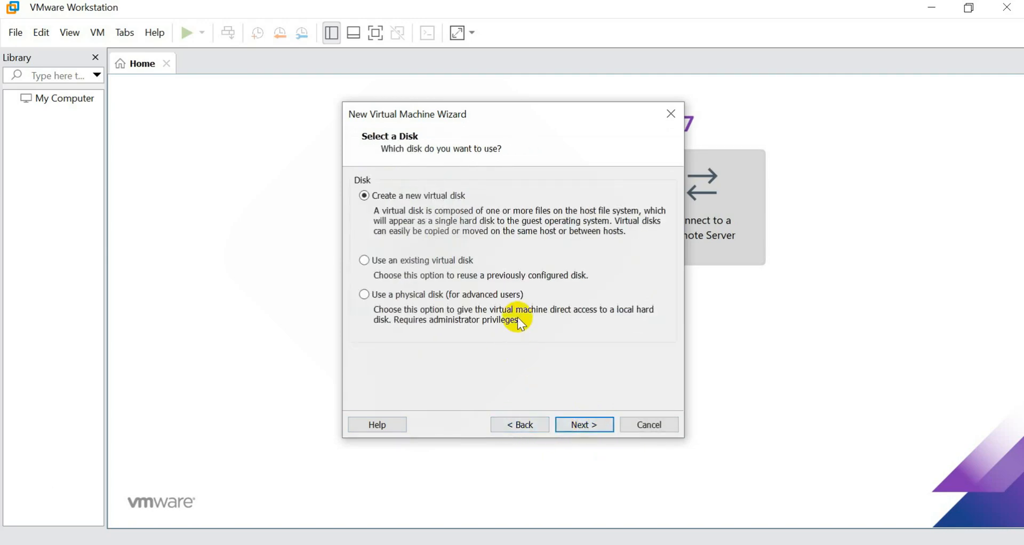
{"action": "left_click", "coordinate": [583, 424]}
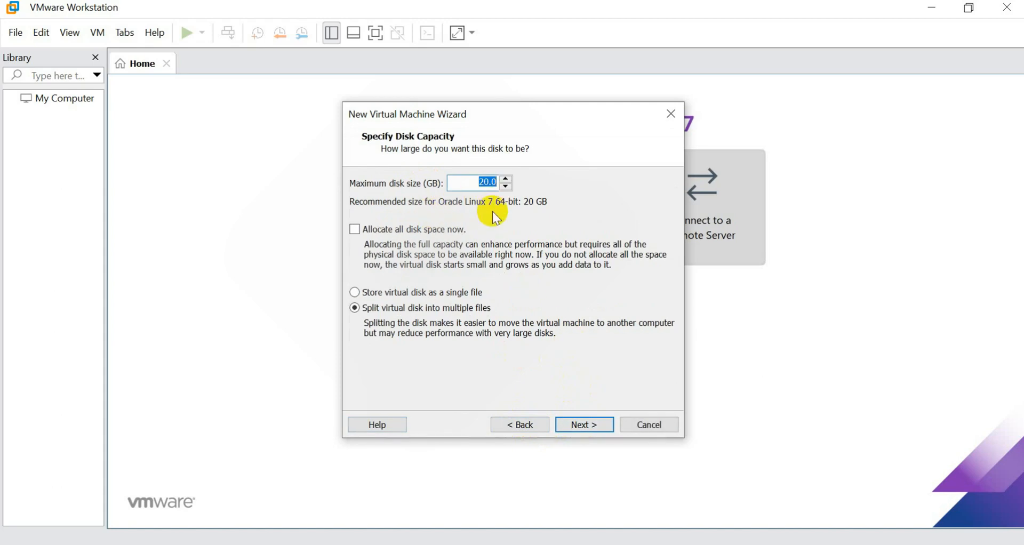
Set the maximum disk size to 30 GB, stored as a single file, and finish creating the virtual machine
{"action": "type", "text": "30"}
{"action": "left_click", "coordinate": [410, 293]}
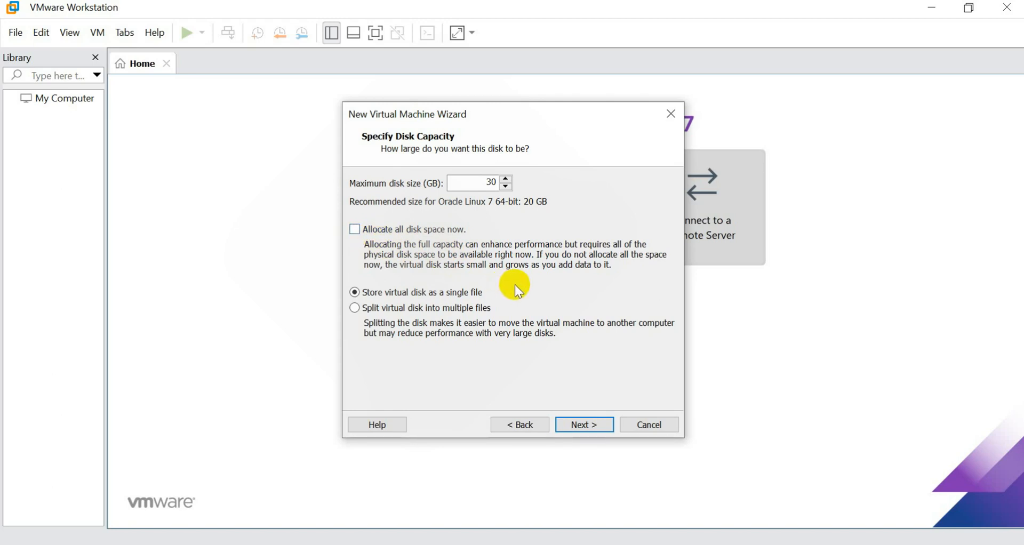
{"action": "left_click", "coordinate": [610, 423]}
{"action": "left_click", "coordinate": [612, 424]}
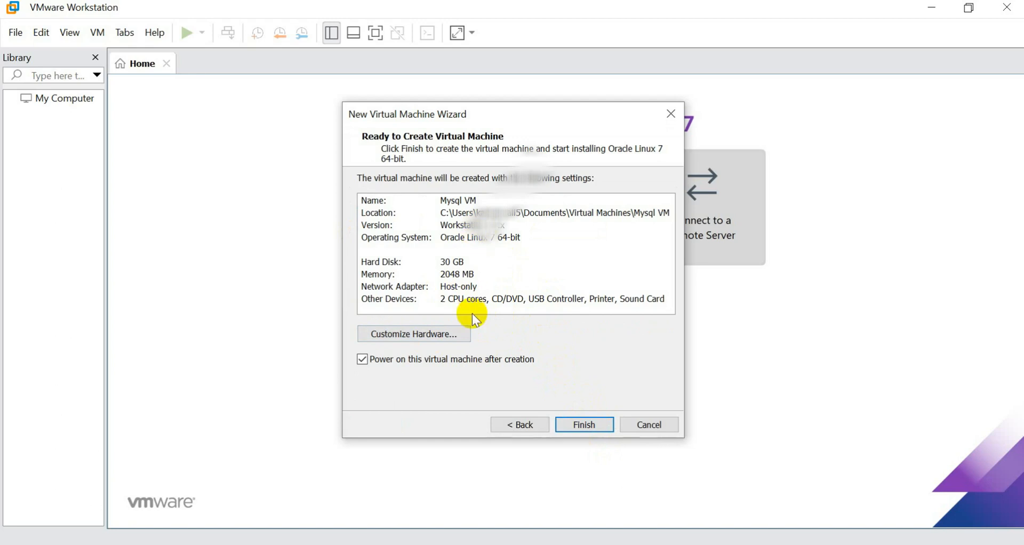
{"action": "left_click", "coordinate": [577, 423]}
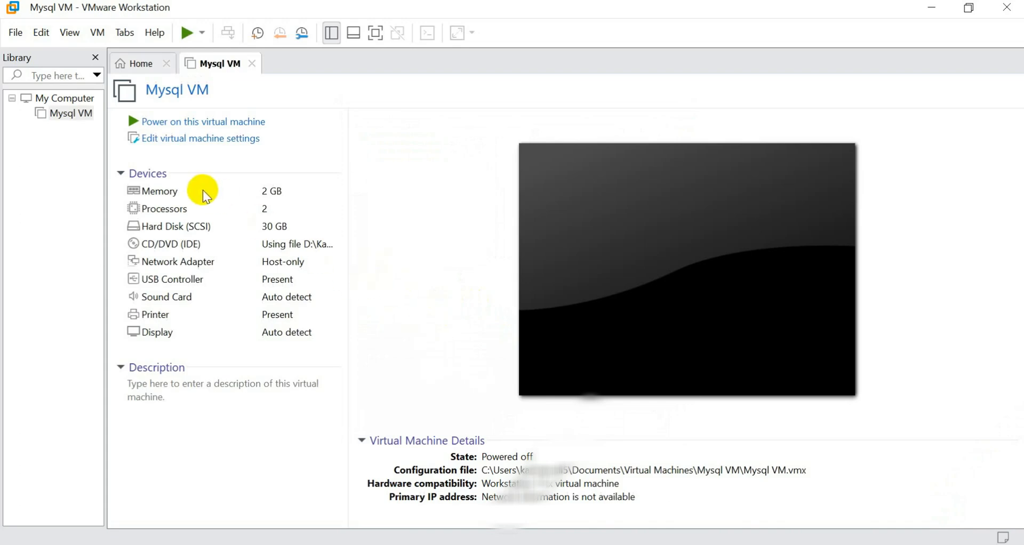
Power on Mysql VM, begin the Oracle Linux 7.6 installation process and dismiss the installation hint bar
{"action": "left_click", "coordinate": [222, 124]}
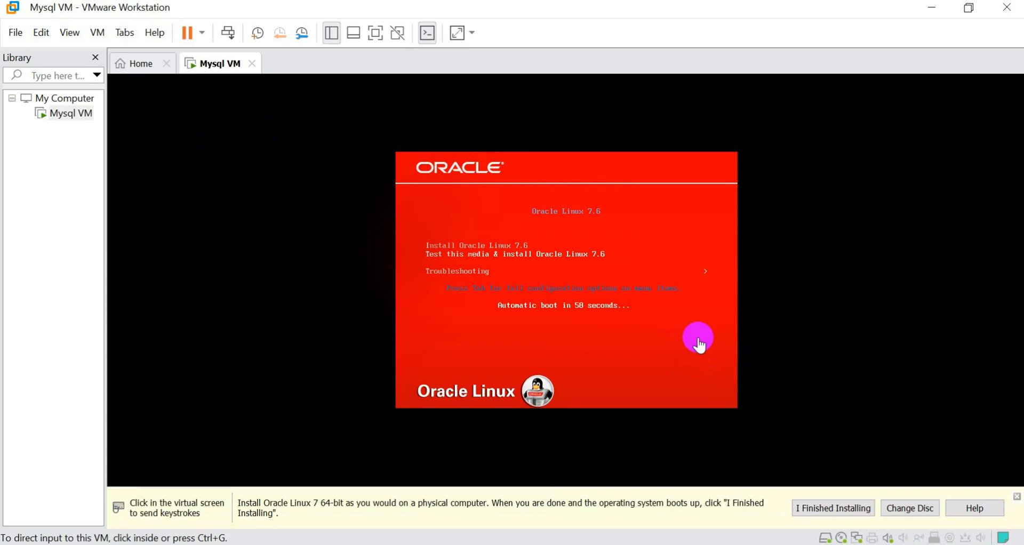
{"action": "left_click", "coordinate": [700, 346]}
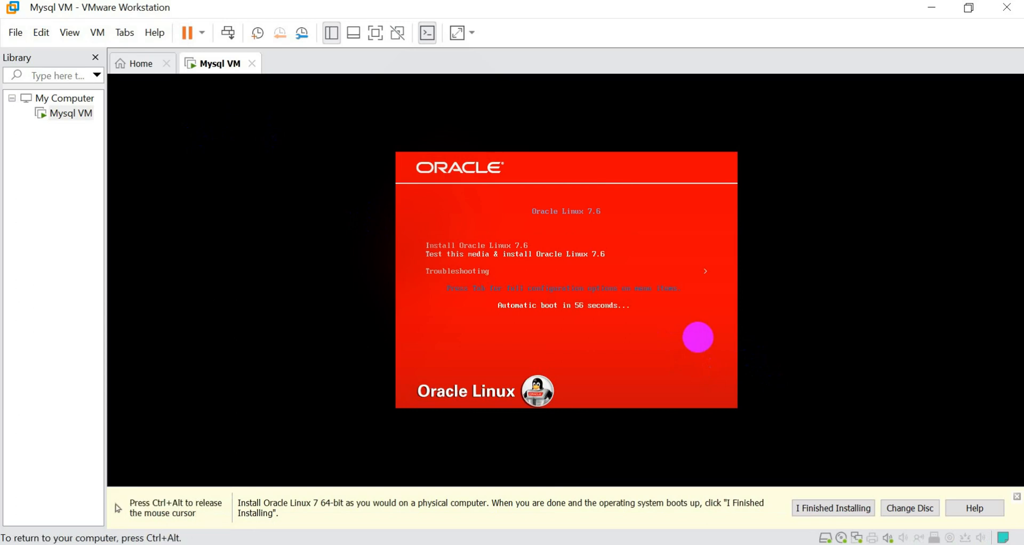
{"action": "key", "text": "Return"}
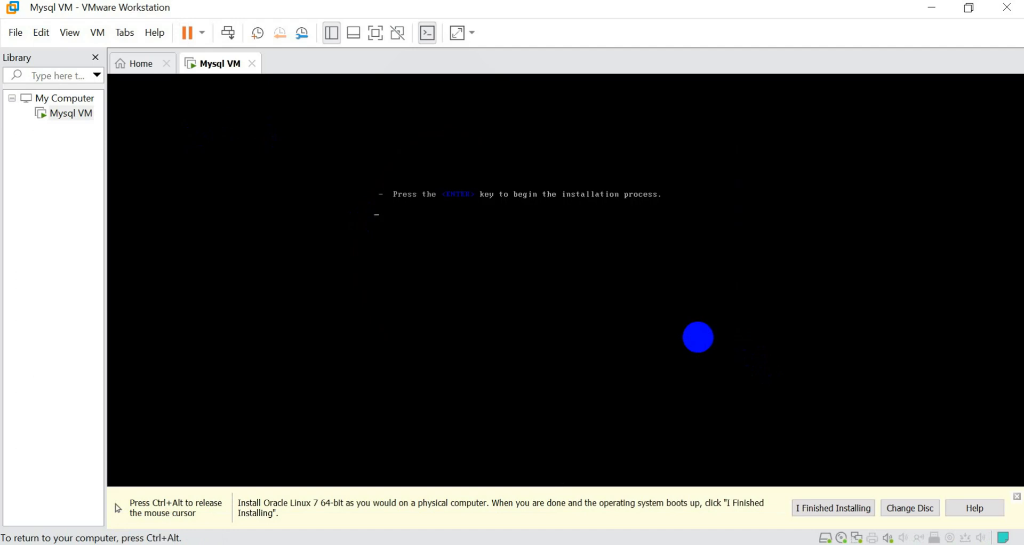
{"action": "key", "text": "ctrl+alt"}
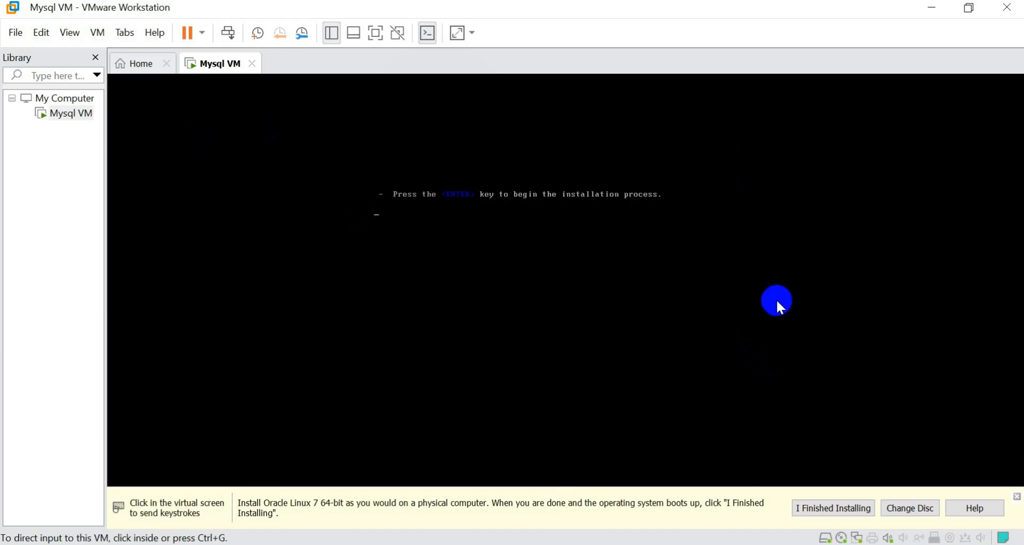
{"action": "left_click", "coordinate": [1018, 496]}
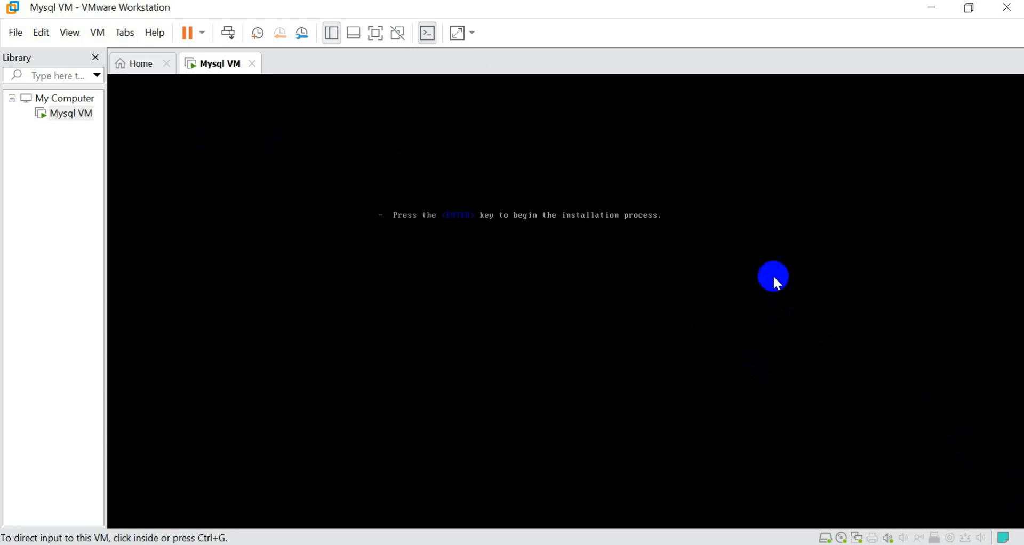
{"action": "left_click", "coordinate": [741, 270]}
{"action": "key", "text": "Return"}
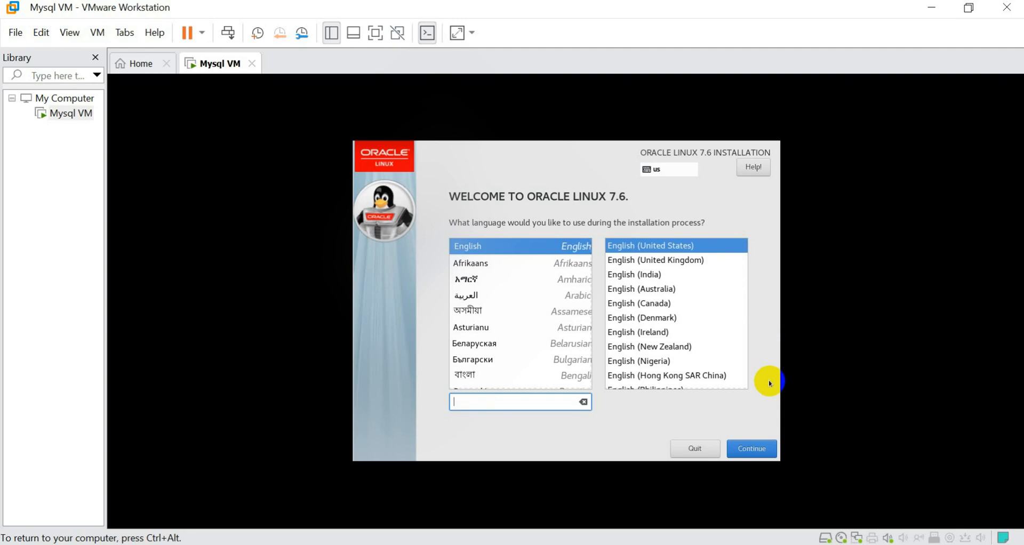
Accept English (United States) as the installation language and set the time zone to Asia/Karachi
{"action": "left_click", "coordinate": [762, 451]}
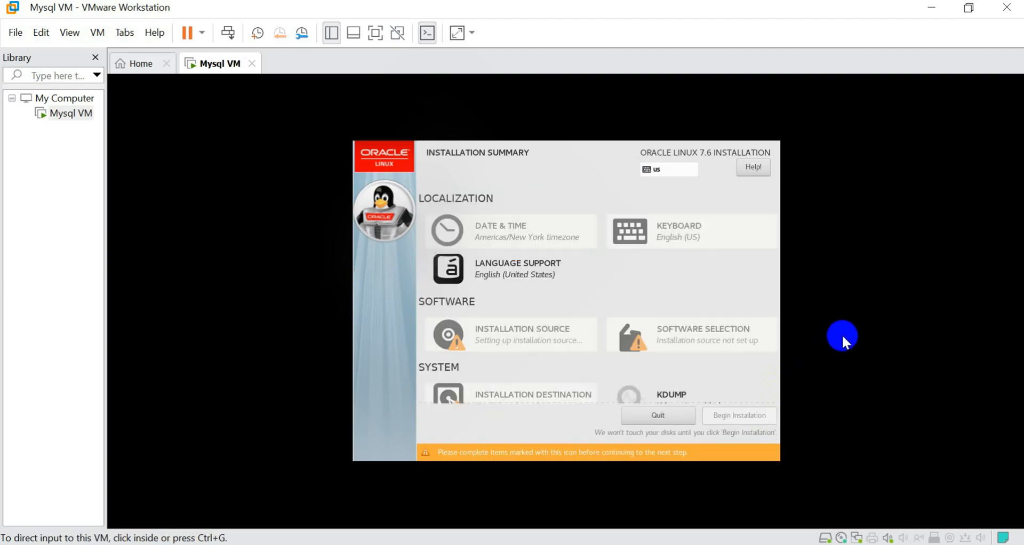
{"action": "left_click", "coordinate": [849, 332]}
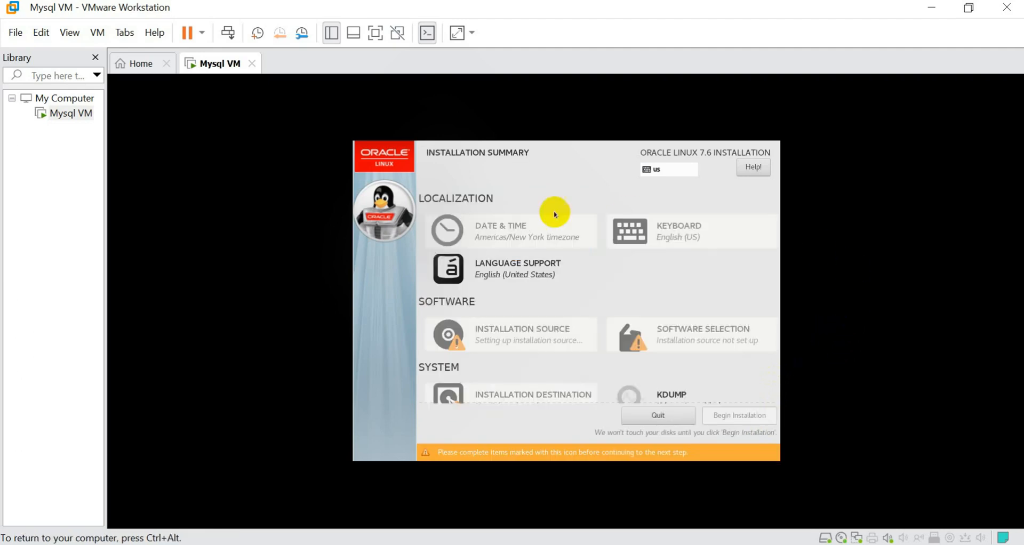
{"action": "left_click", "coordinate": [510, 234]}
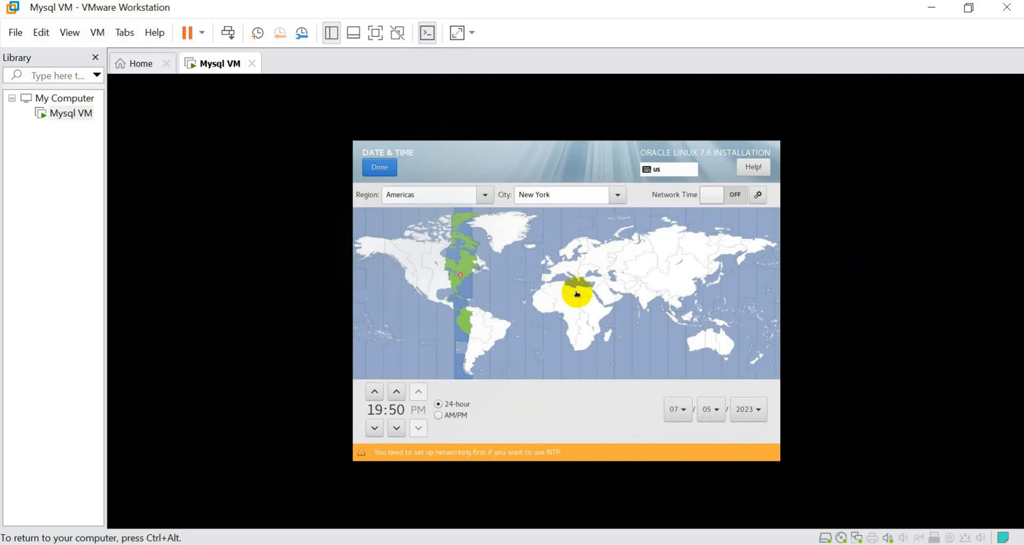
{"action": "left_click", "coordinate": [633, 295]}
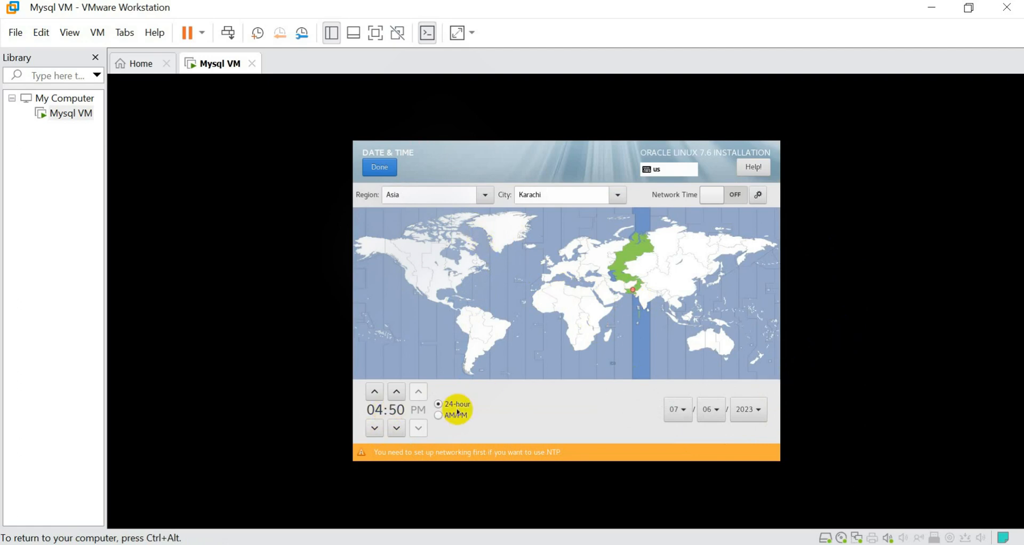
Set the system time's hour to 11 and the date's day to 05, and confirm the date and time settings
{"action": "left_click", "coordinate": [378, 397]}
{"action": "left_click", "coordinate": [378, 397]}
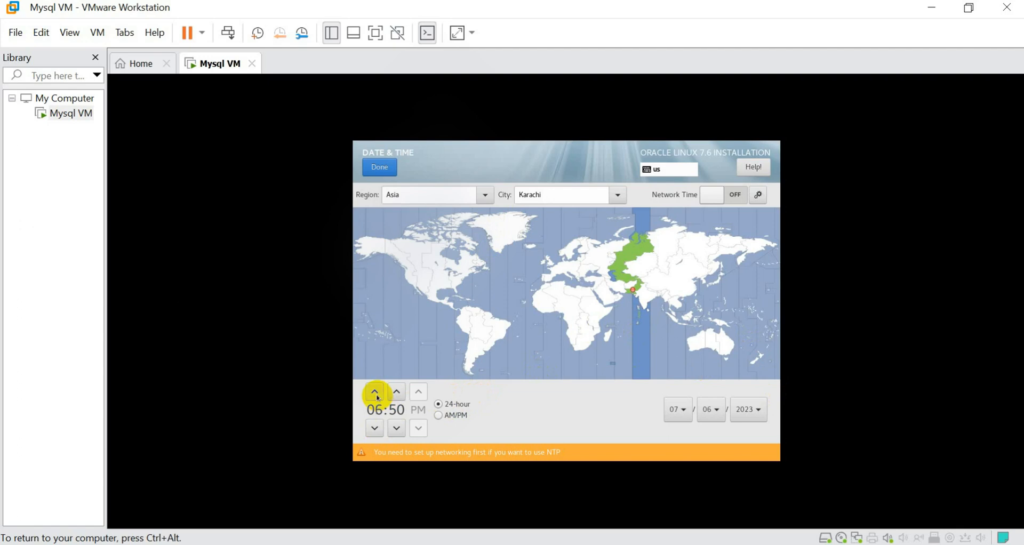
{"action": "left_click", "coordinate": [378, 398]}
{"action": "left_click", "coordinate": [378, 398]}
{"action": "left_click", "coordinate": [377, 397]}
{"action": "left_click", "coordinate": [378, 397]}
{"action": "left_click", "coordinate": [378, 398]}
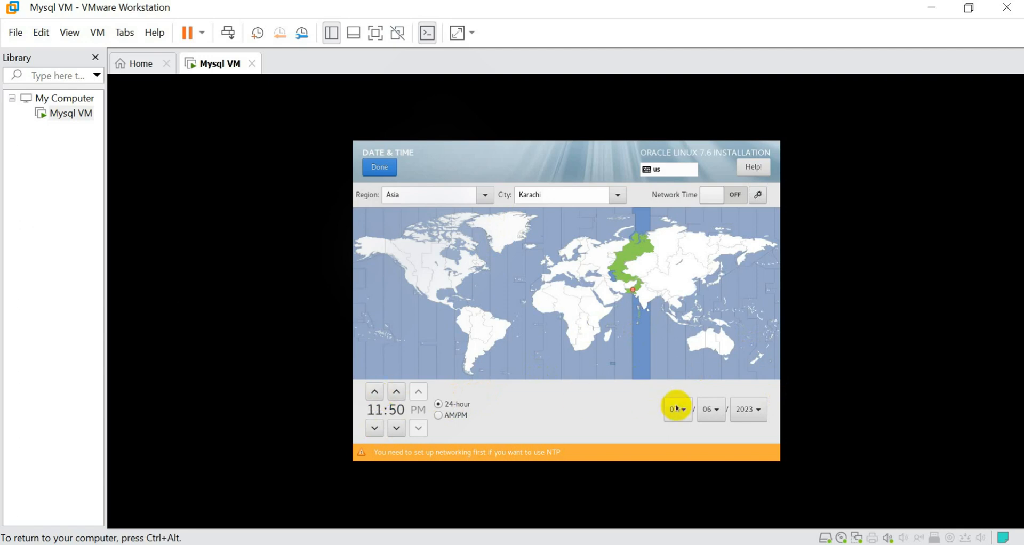
{"action": "left_click", "coordinate": [710, 411]}
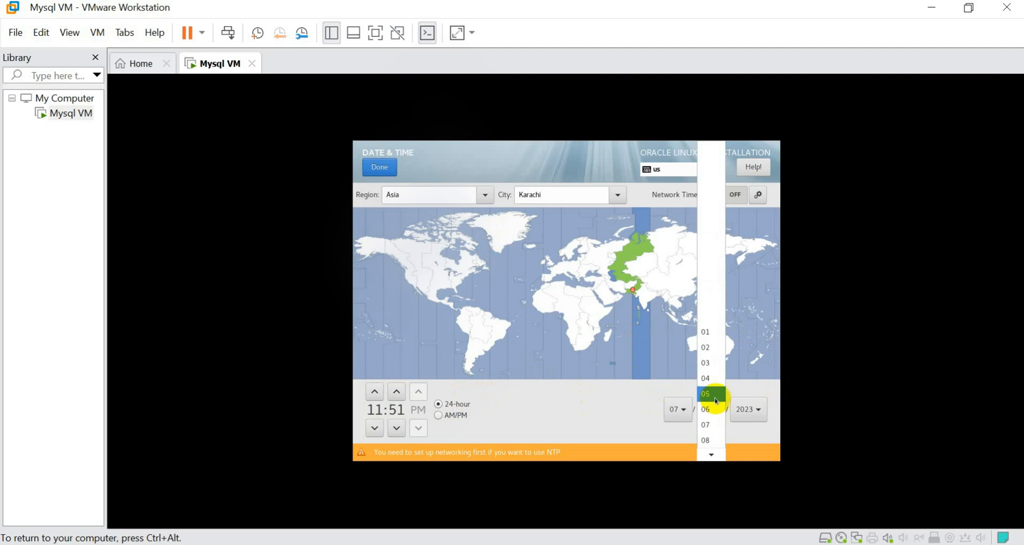
{"action": "left_click", "coordinate": [716, 394]}
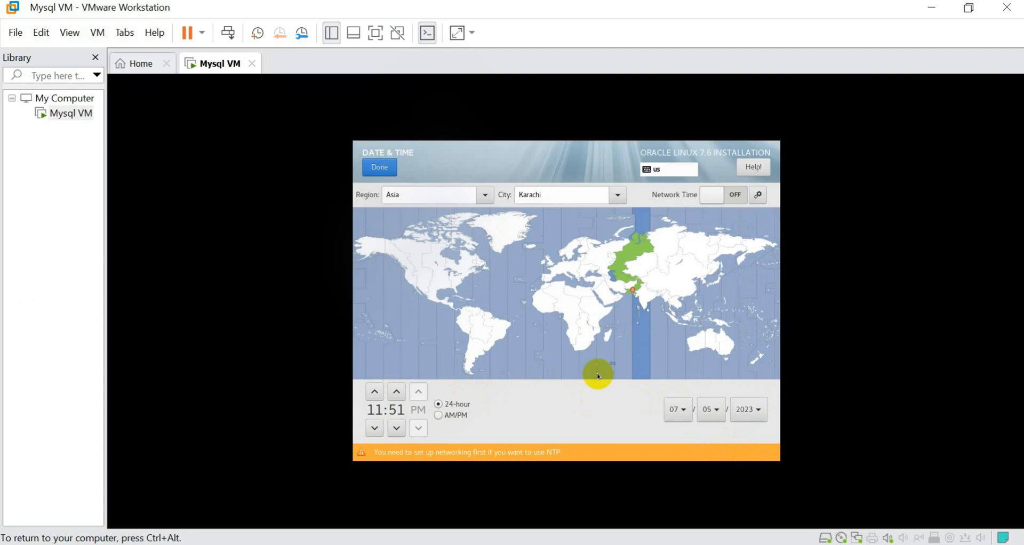
{"action": "left_click", "coordinate": [381, 166]}
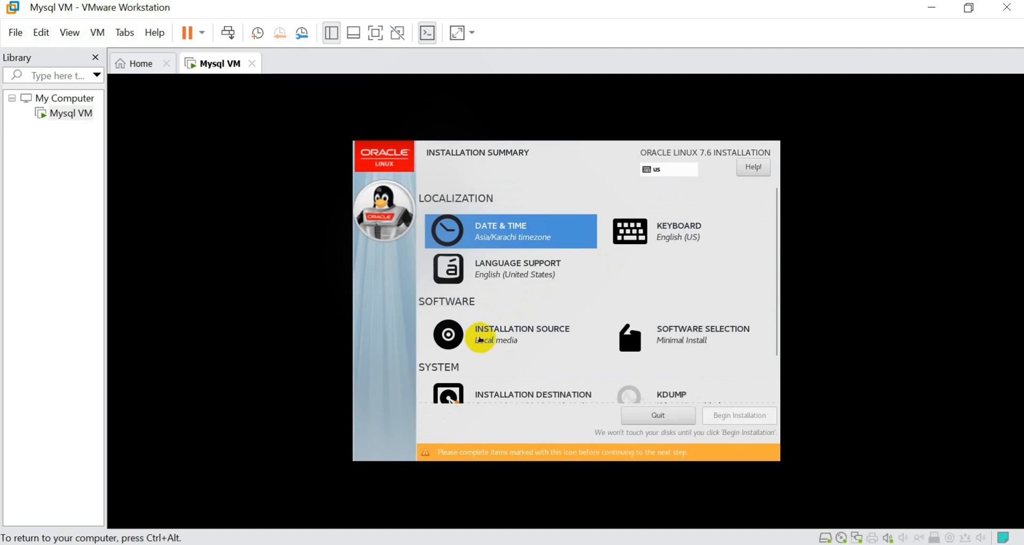
Keep the auto-detected media as the installation source and select Server with GUI as the base environment
{"action": "left_click", "coordinate": [526, 339]}
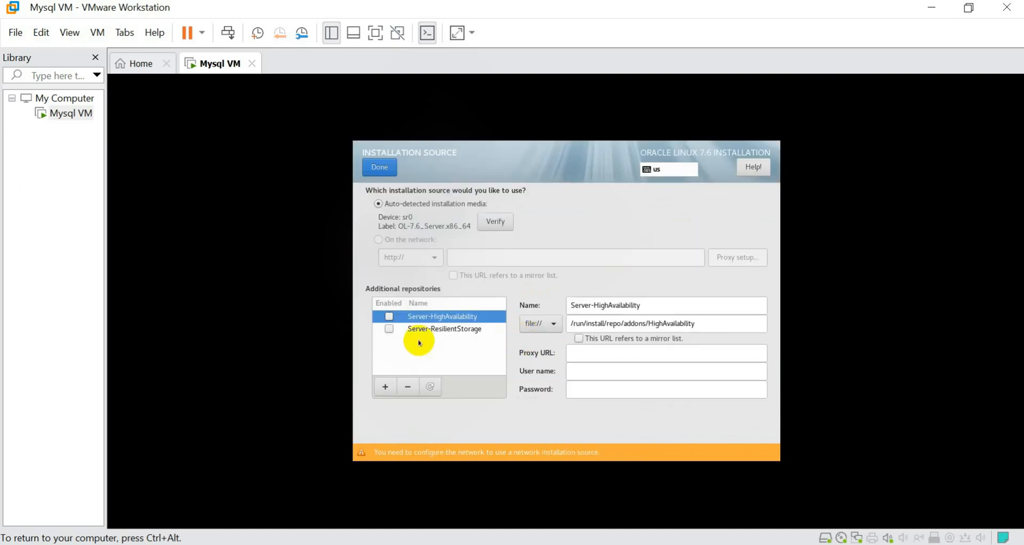
{"action": "left_click", "coordinate": [387, 168]}
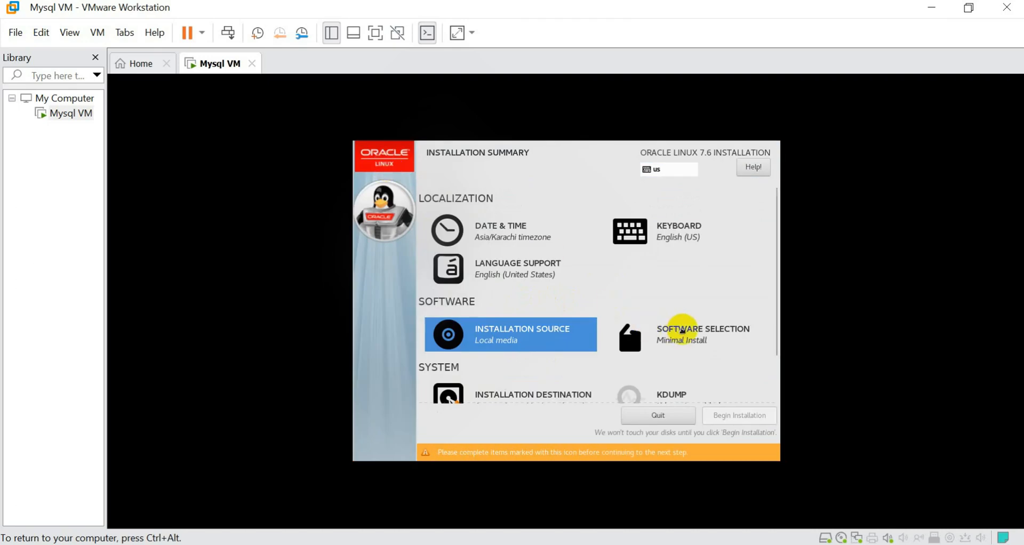
{"action": "left_click", "coordinate": [682, 329]}
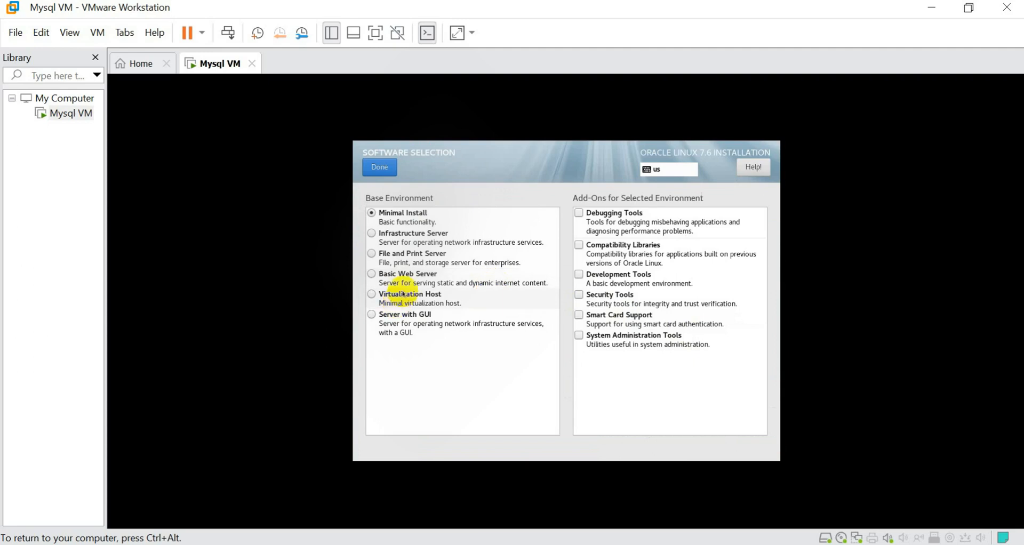
{"action": "left_click", "coordinate": [429, 325]}
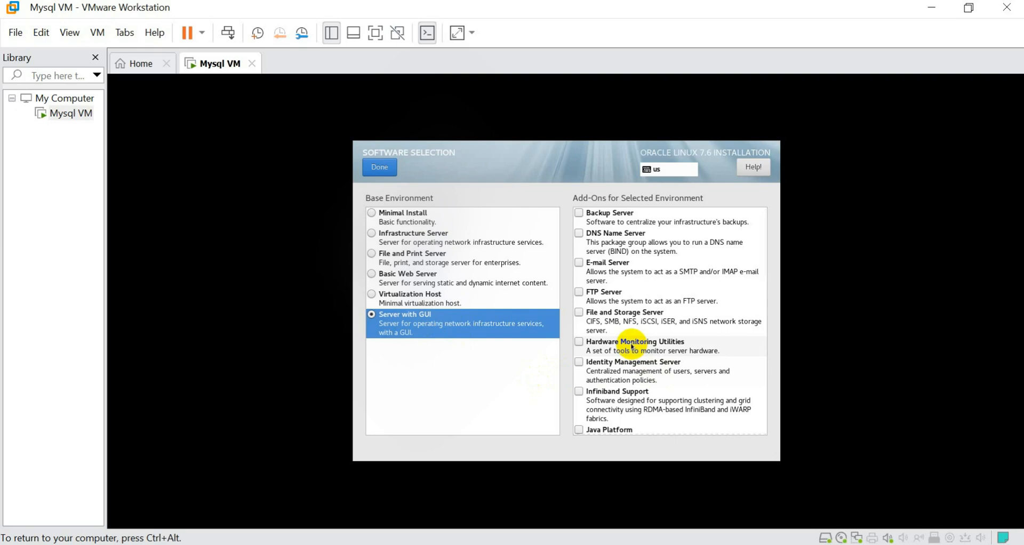
Add the Compatibility Libraries and Development Tools add-ons to the environment and confirm the software selection
{"action": "key", "text": "ctrl+alt"}
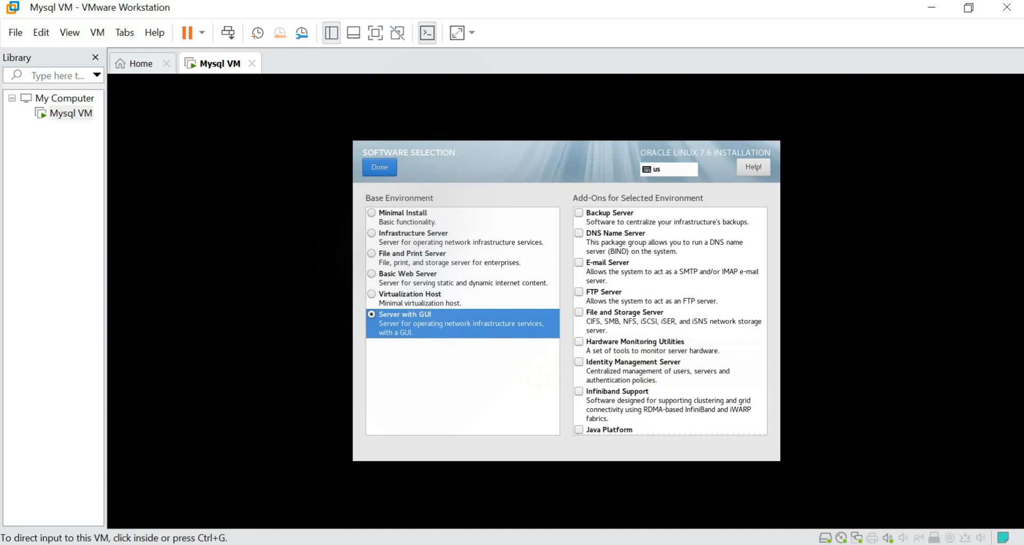
{"action": "left_click", "coordinate": [773, 261]}
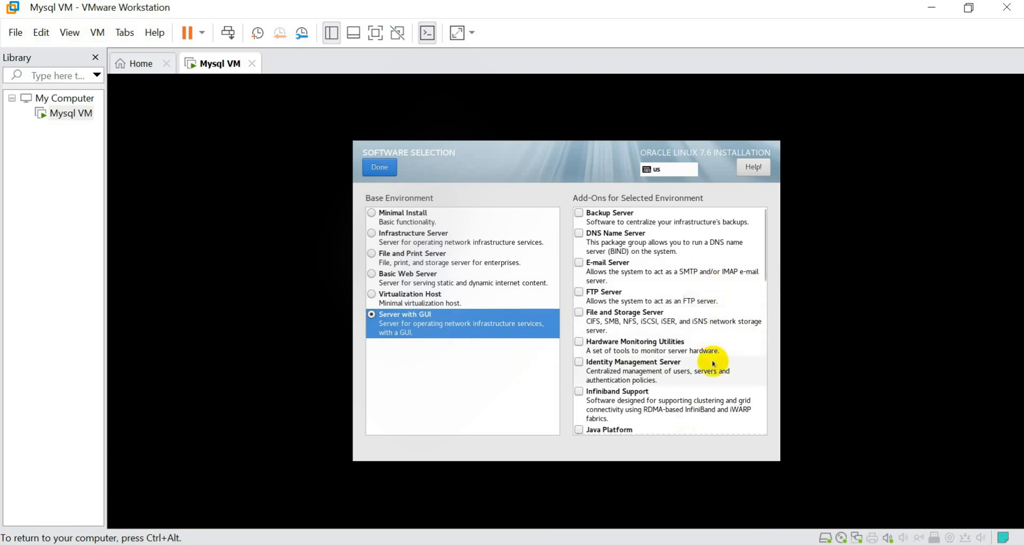
{"action": "left_click_drag", "start_coordinate": [764, 263], "coordinate": [757, 348]}
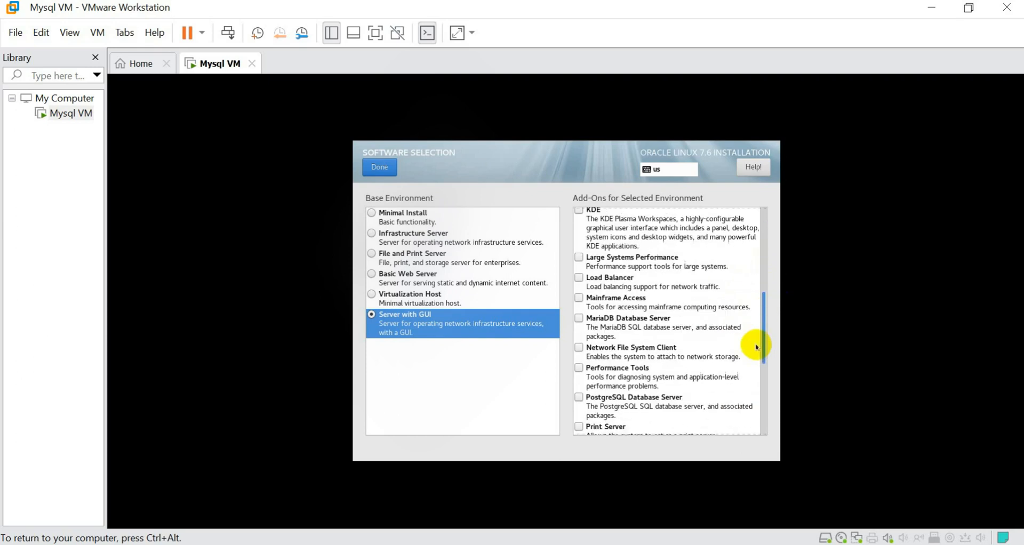
{"action": "scroll", "coordinate": [758, 374], "scroll_direction": "down", "scroll_amount": 5}
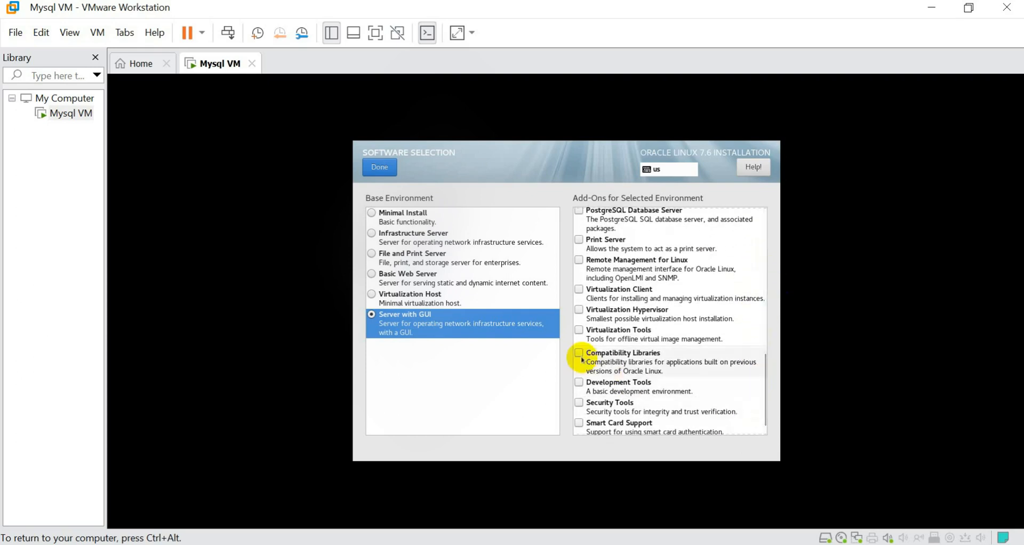
{"action": "left_click", "coordinate": [582, 359]}
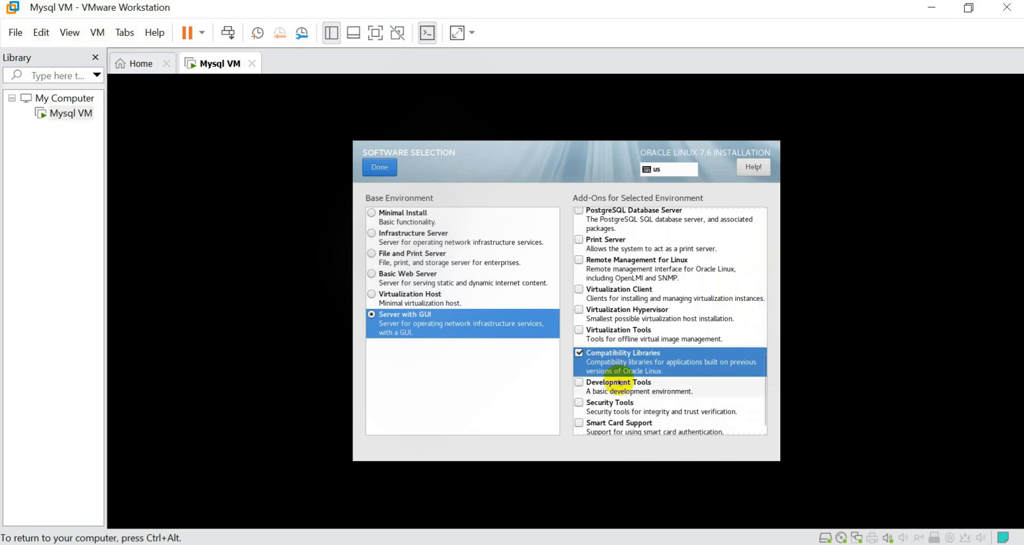
{"action": "left_click", "coordinate": [581, 364]}
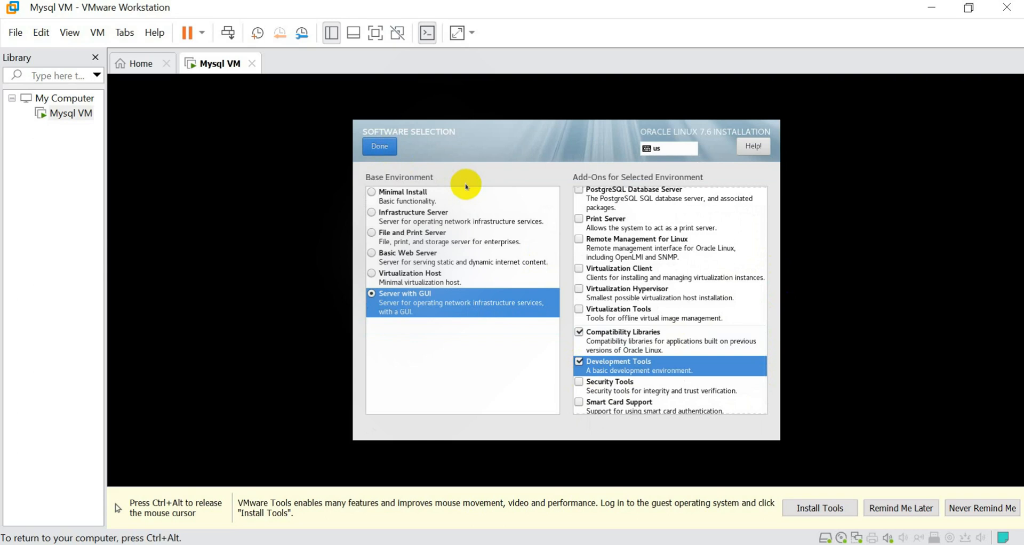
{"action": "left_click", "coordinate": [379, 146]}
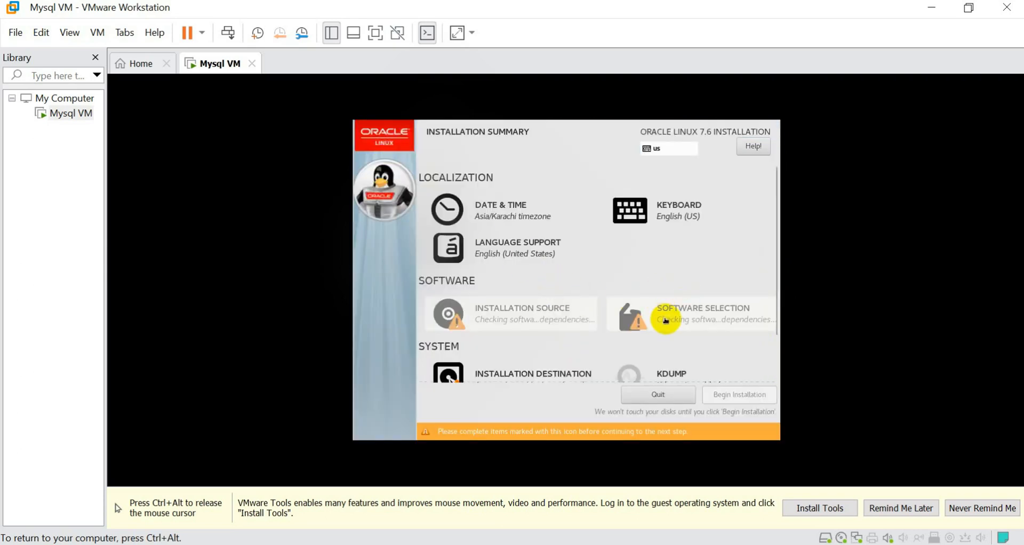
Choose to configure partitioning manually on the 30 GiB virtual disk and keep LVM as the partitioning scheme
{"action": "scroll", "coordinate": [667, 319], "scroll_direction": "down", "scroll_amount": 1}
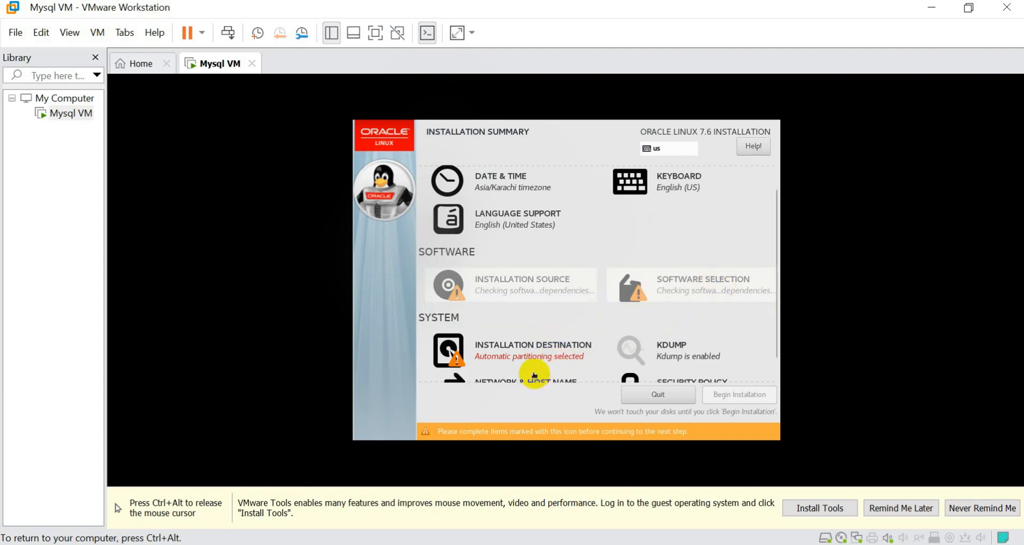
{"action": "left_click", "coordinate": [538, 353]}
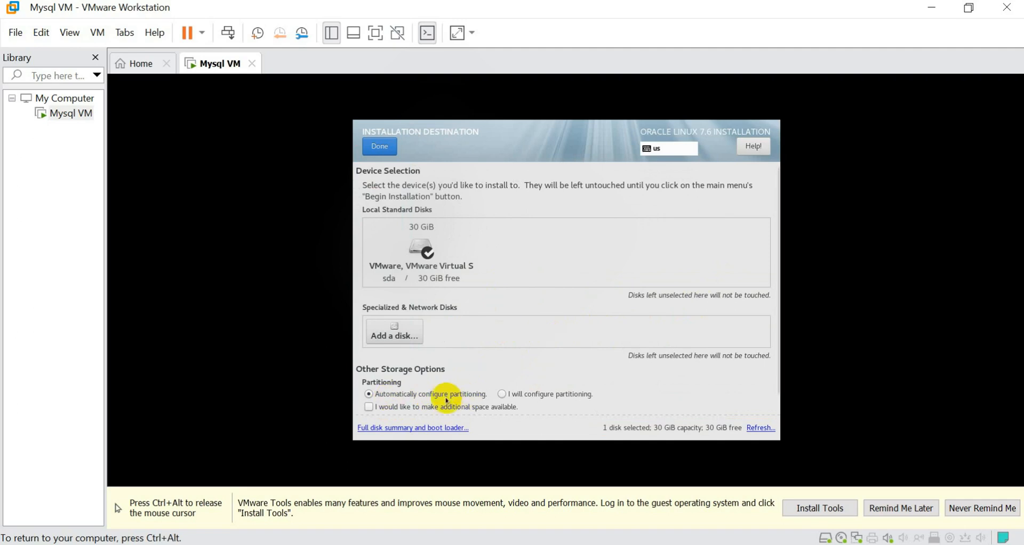
{"action": "left_click", "coordinate": [521, 396]}
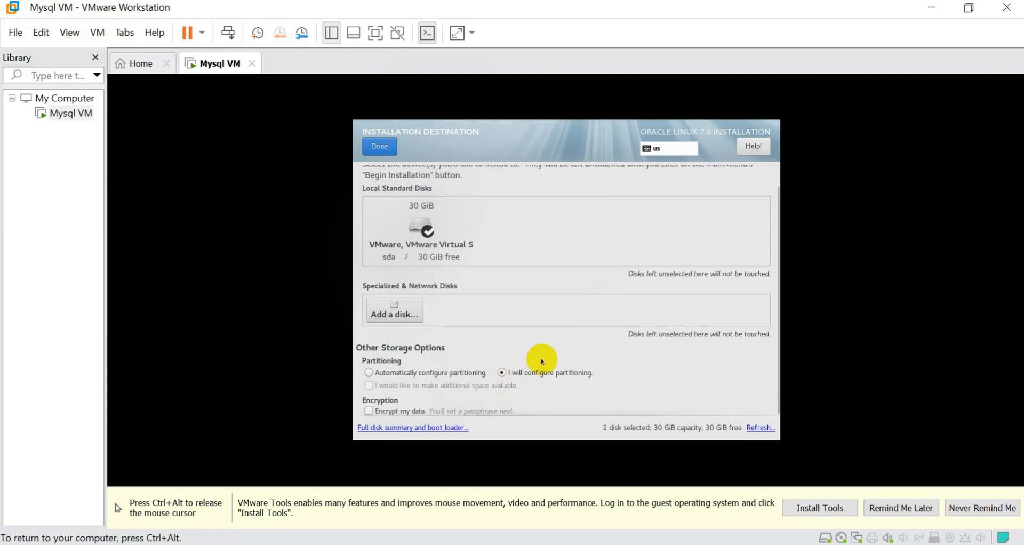
{"action": "scroll", "coordinate": [541, 362], "scroll_direction": "up", "scroll_amount": 1}
{"action": "scroll", "coordinate": [541, 362], "scroll_direction": "down", "scroll_amount": 1}
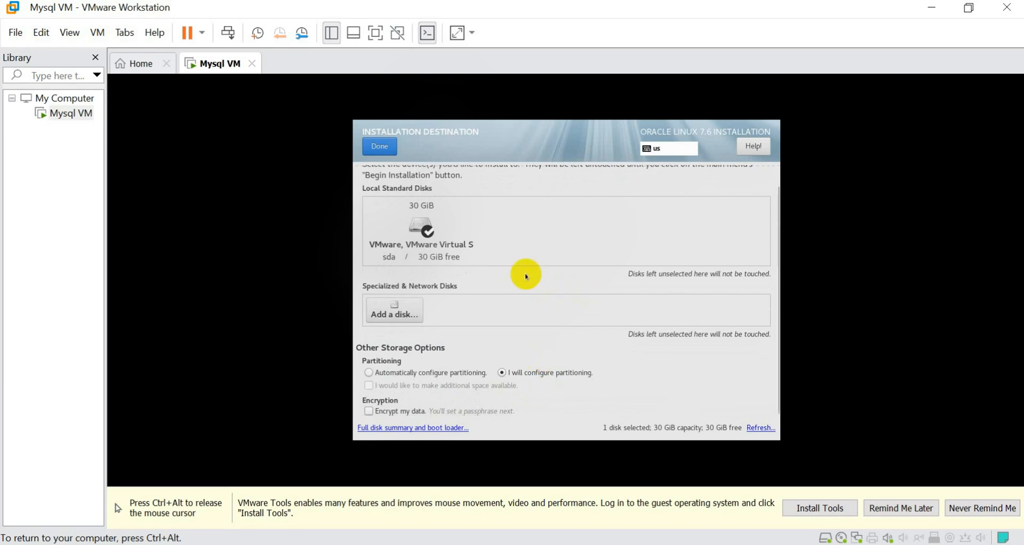
{"action": "left_click", "coordinate": [380, 146]}
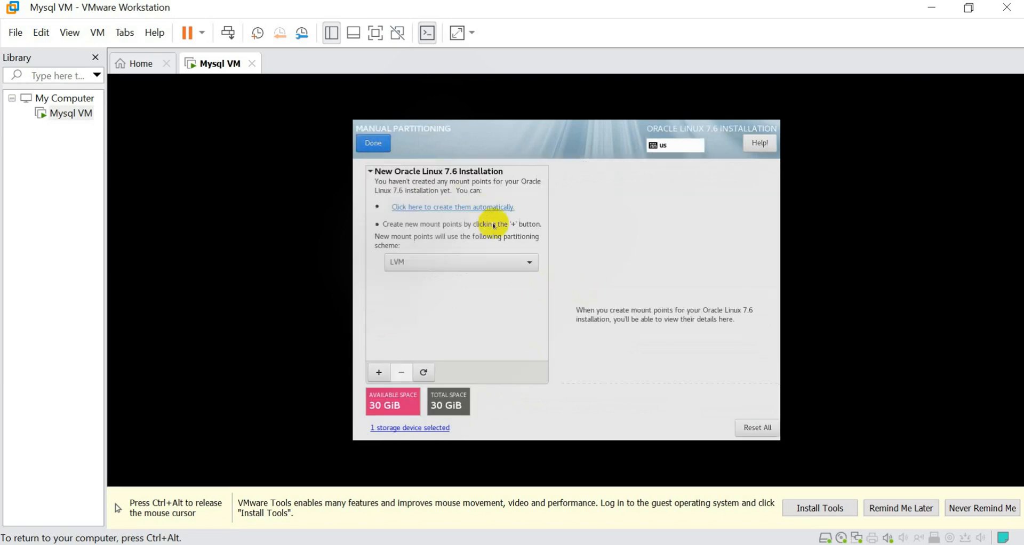
{"action": "left_click", "coordinate": [433, 264]}
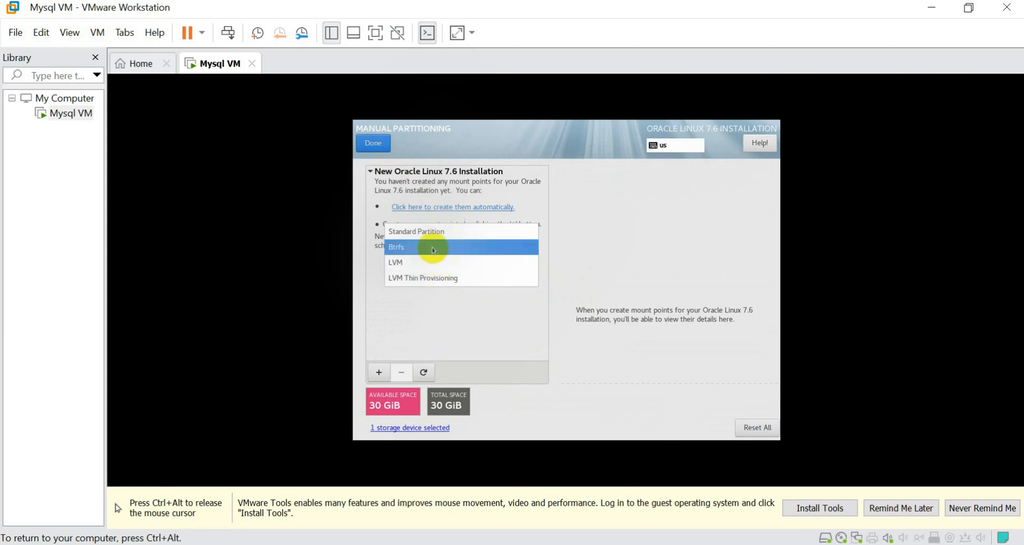
{"action": "left_click", "coordinate": [435, 265]}
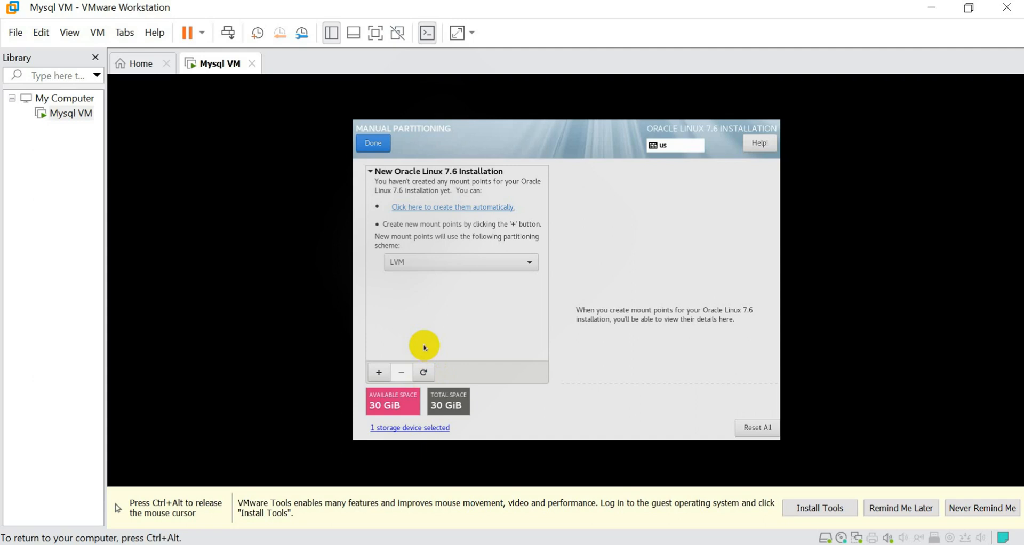
Add a swap mount point with a desired capacity of 4096
{"action": "left_click", "coordinate": [378, 373]}
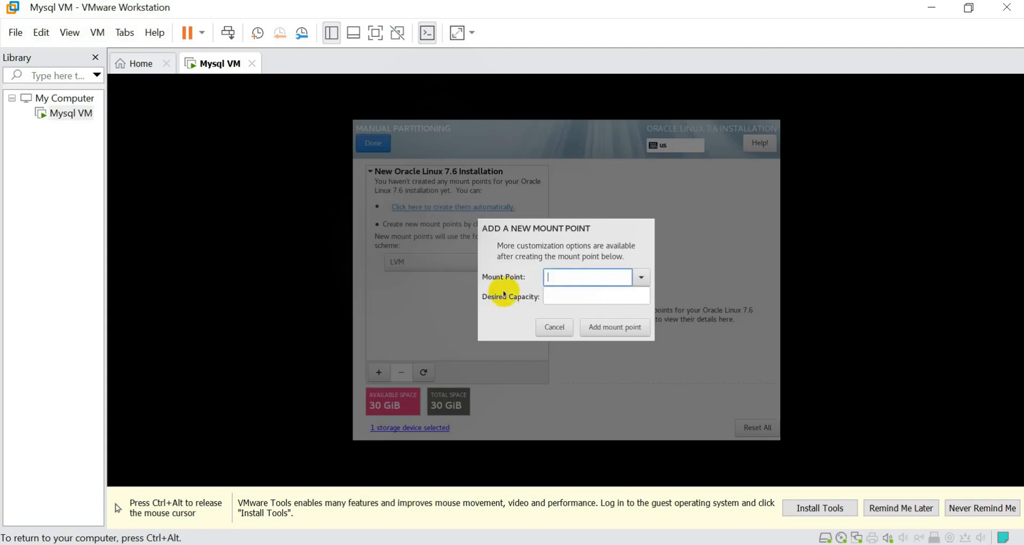
{"action": "left_click", "coordinate": [641, 278]}
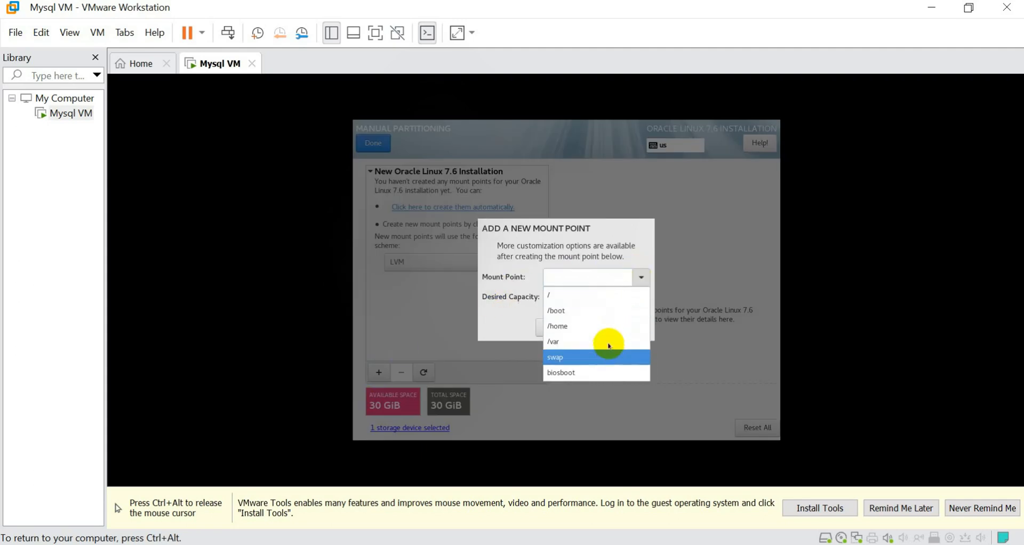
{"action": "left_click", "coordinate": [590, 274]}
{"action": "left_click", "coordinate": [591, 275]}
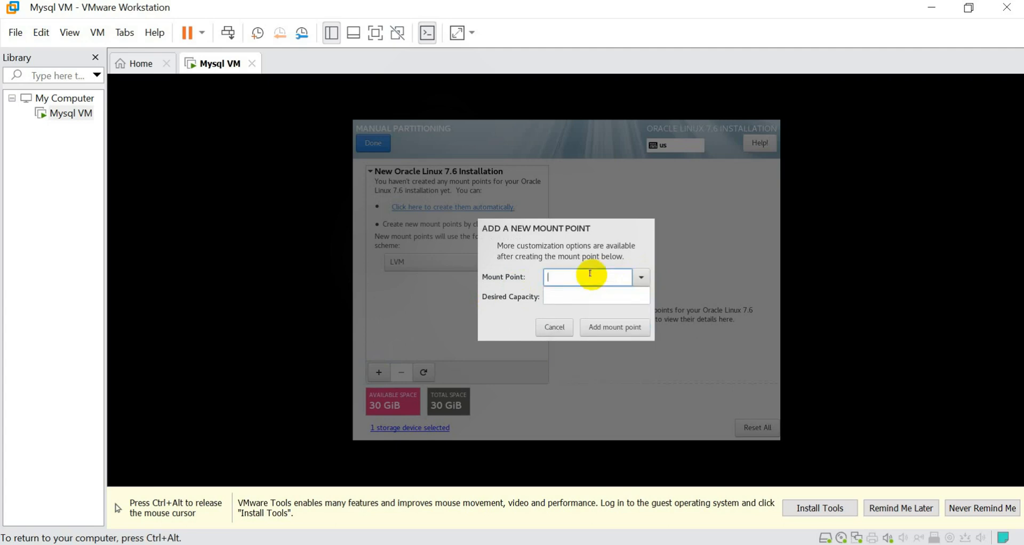
{"action": "left_click", "coordinate": [644, 285]}
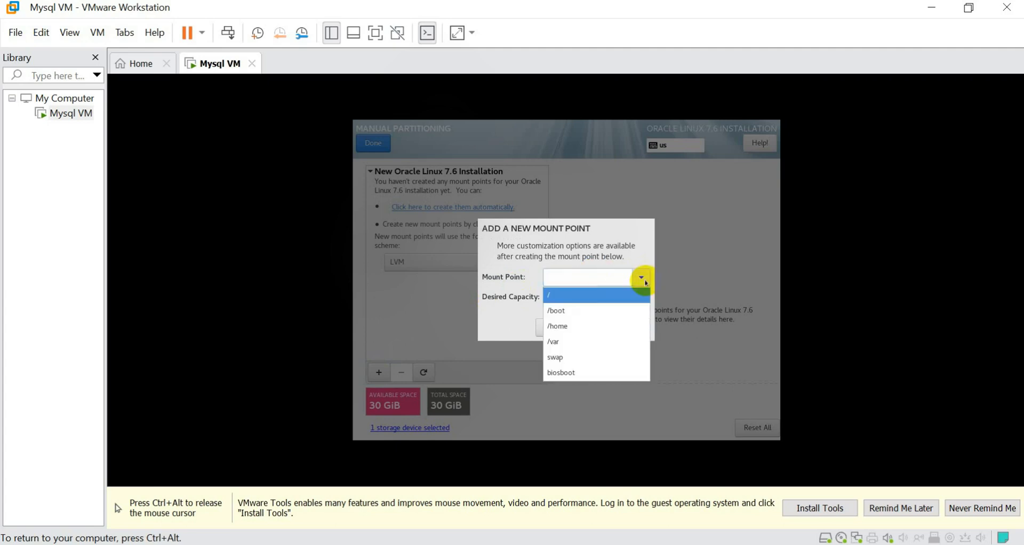
{"action": "left_click", "coordinate": [602, 362]}
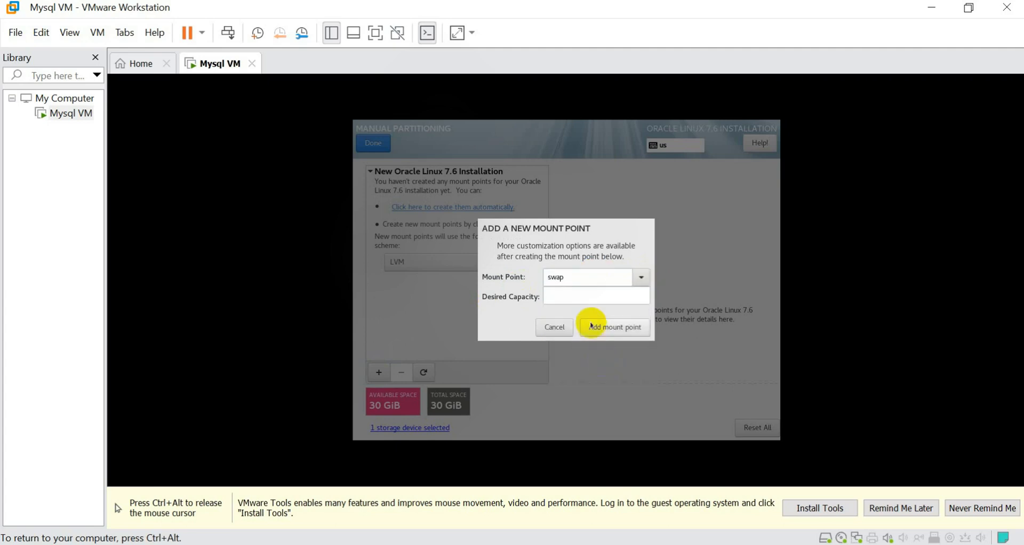
{"action": "left_click", "coordinate": [590, 296]}
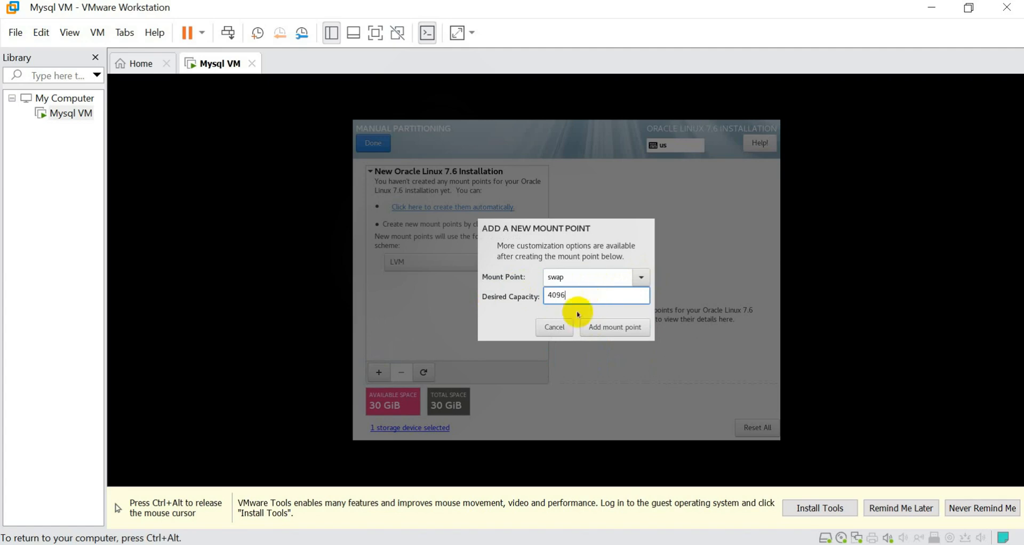
{"action": "left_click", "coordinate": [595, 328]}
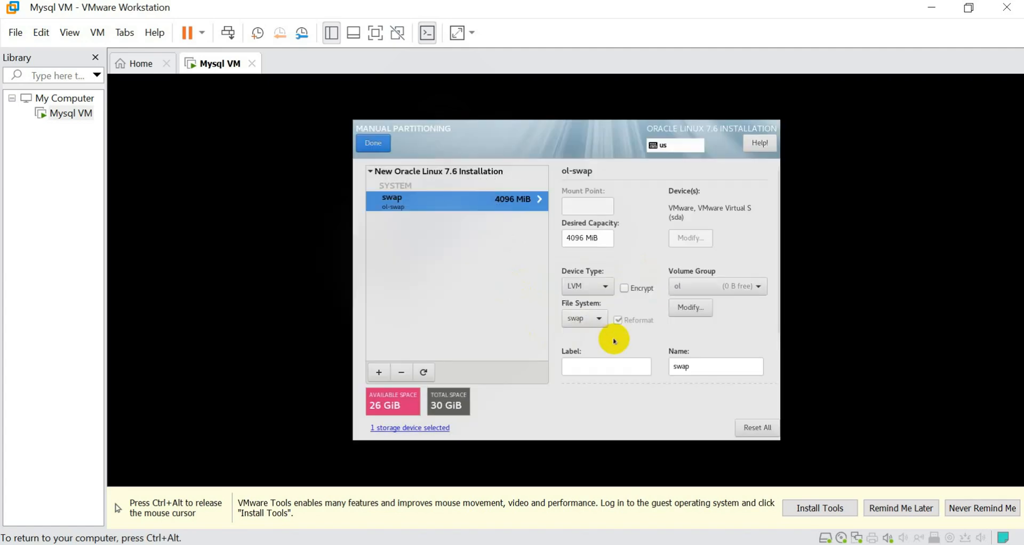
Add a /mysql mount point with a desired capacity of 10
{"action": "left_click", "coordinate": [379, 371]}
{"action": "left_click", "coordinate": [639, 277]}
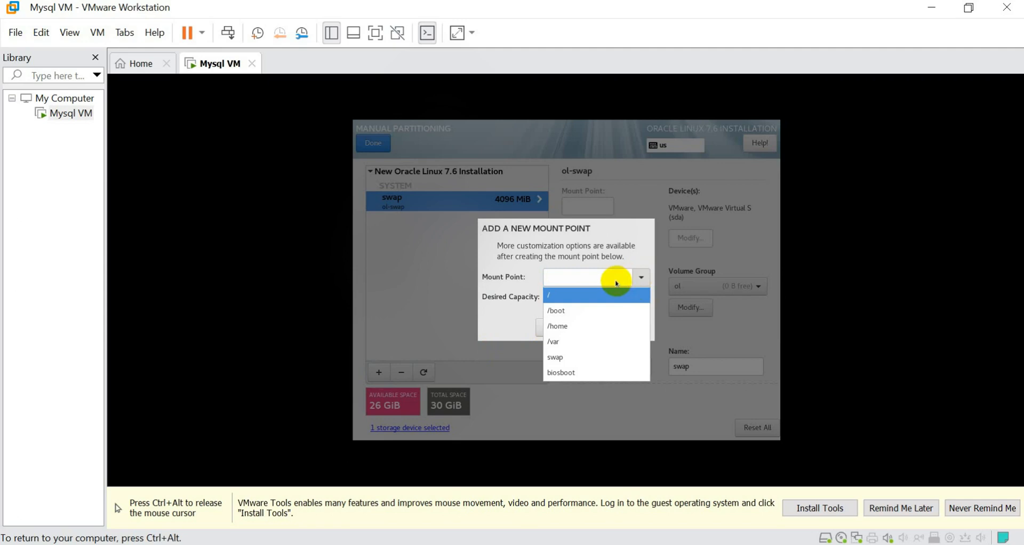
{"action": "left_click", "coordinate": [617, 282]}
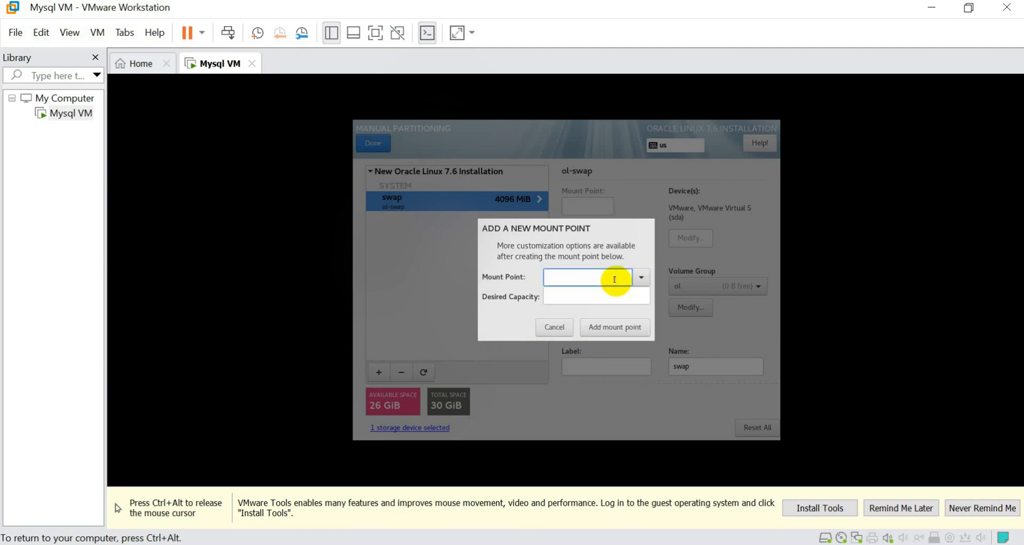
{"action": "type", "text": "/"}
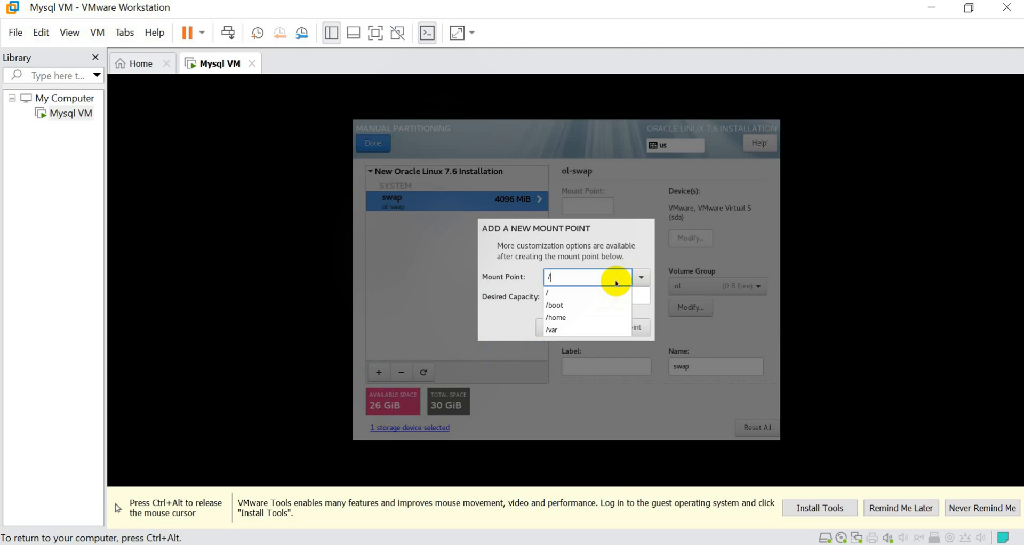
{"action": "type", "text": "mysql"}
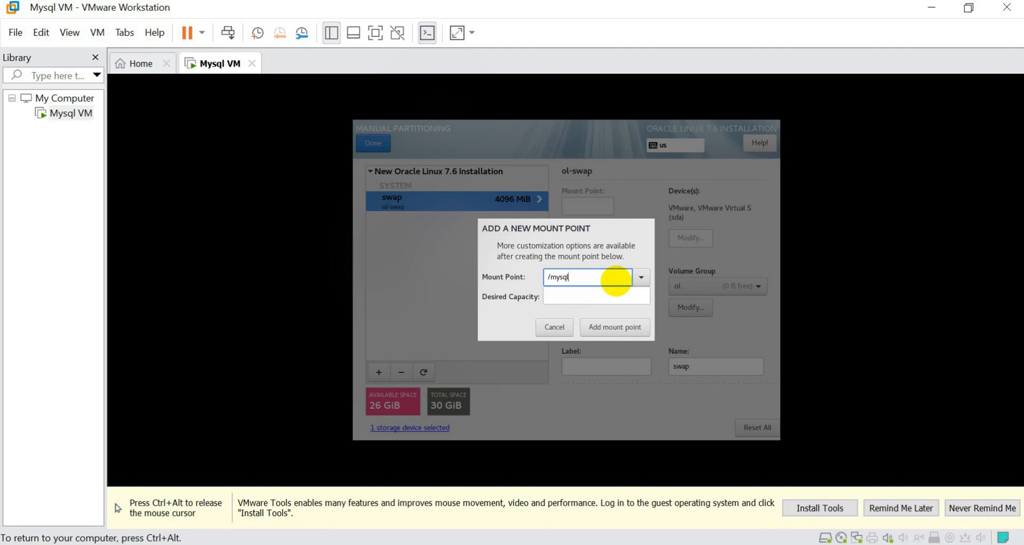
{"action": "left_click", "coordinate": [604, 296]}
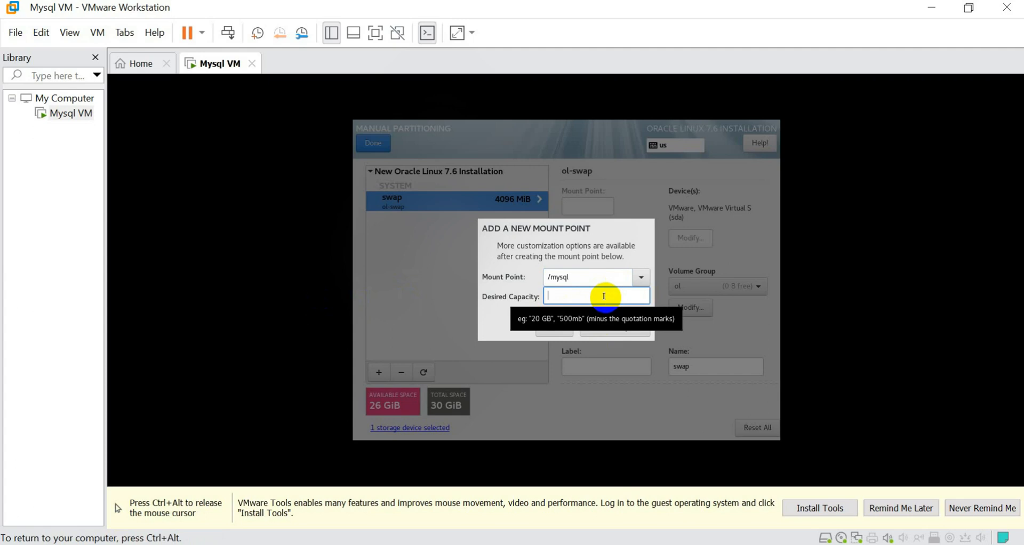
{"action": "type", "text": "10"}
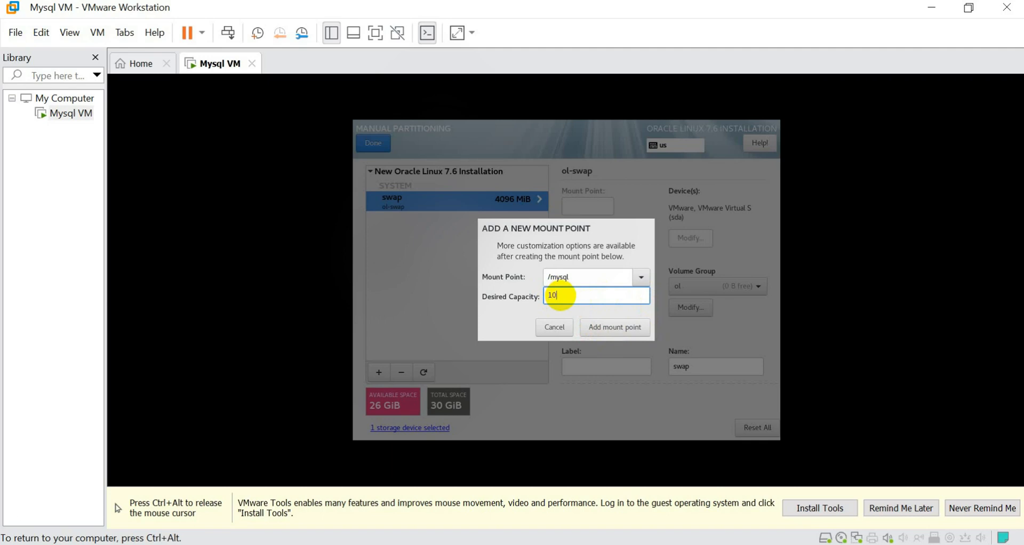
{"action": "left_click", "coordinate": [608, 328]}
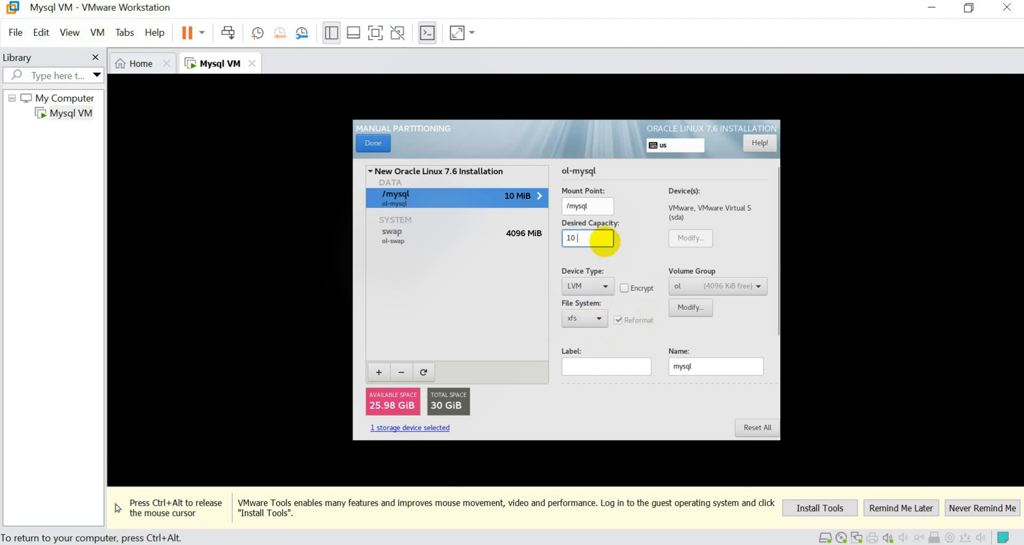
Set the /mysql partition's desired capacity to 10 G and save its volume group configuration with the existing settings
{"action": "type", "text": "G"}
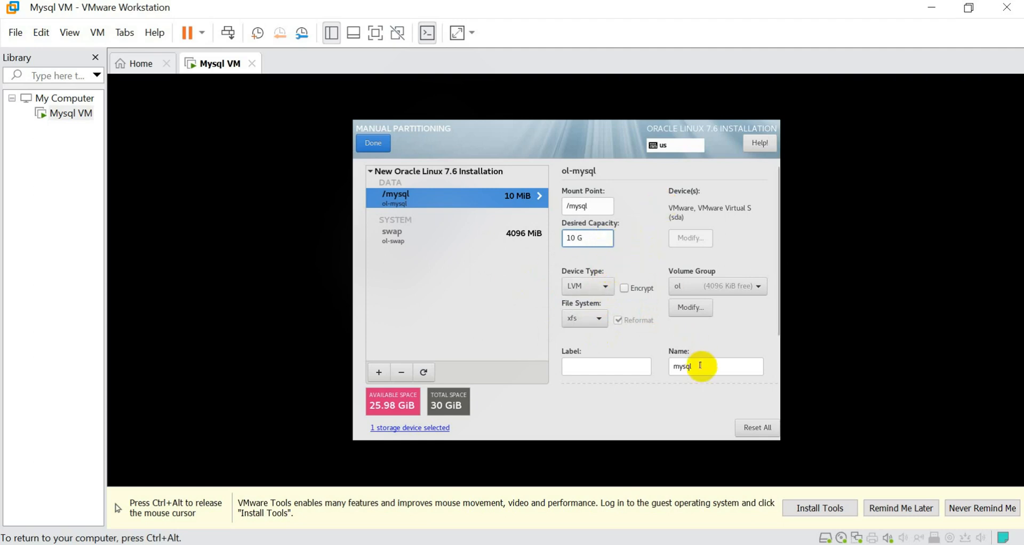
{"action": "left_click", "coordinate": [599, 365]}
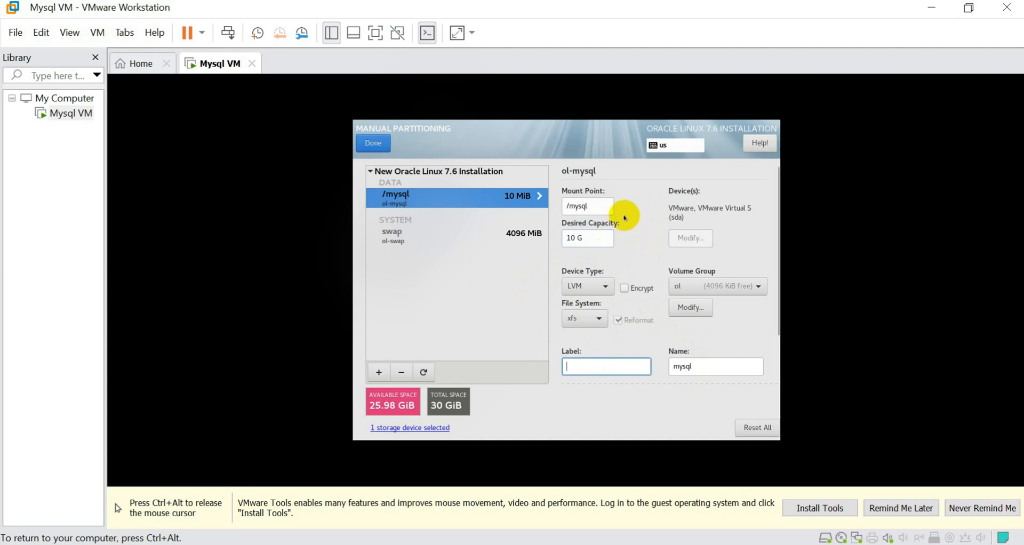
{"action": "left_click", "coordinate": [598, 205]}
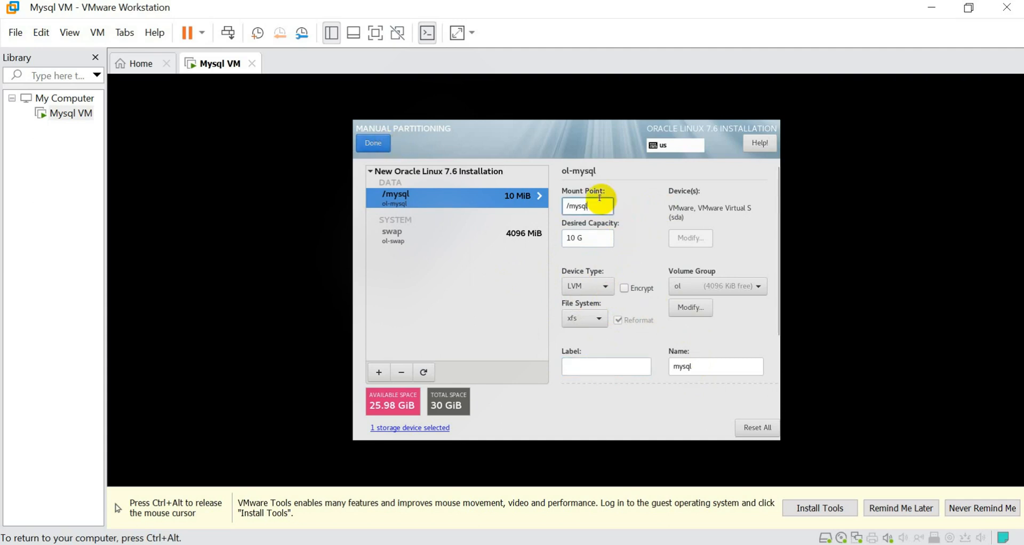
{"action": "left_click", "coordinate": [603, 239]}
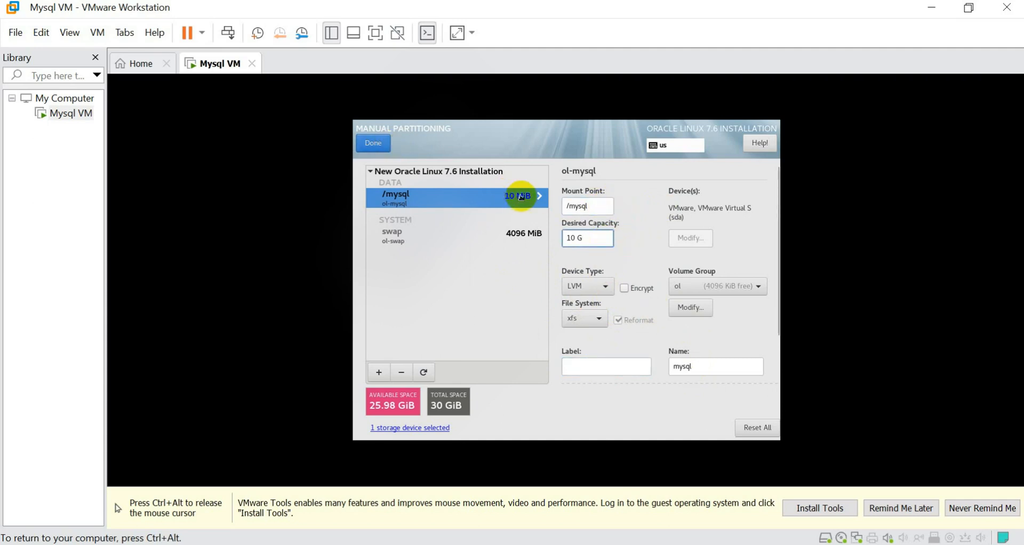
{"action": "left_click", "coordinate": [698, 308]}
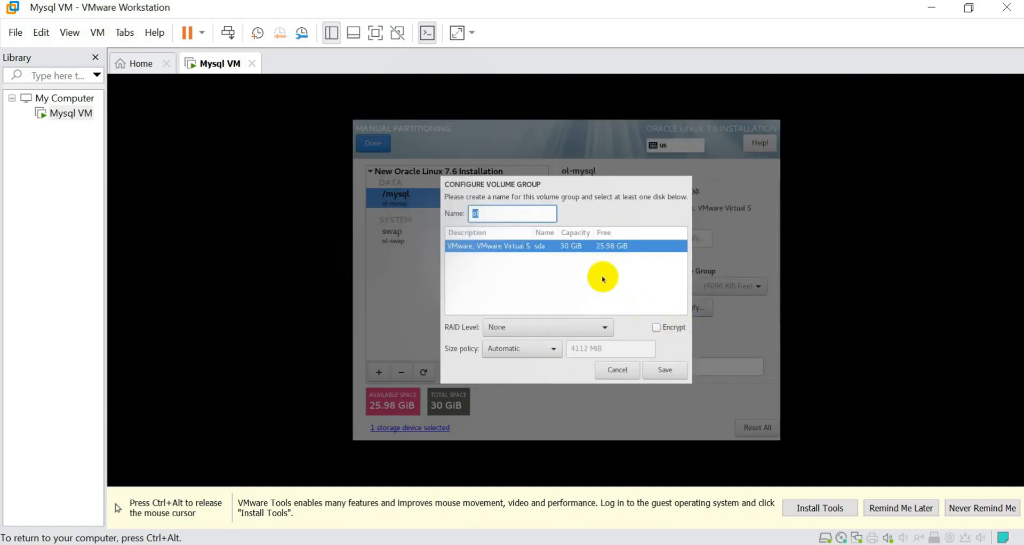
{"action": "left_click", "coordinate": [664, 369]}
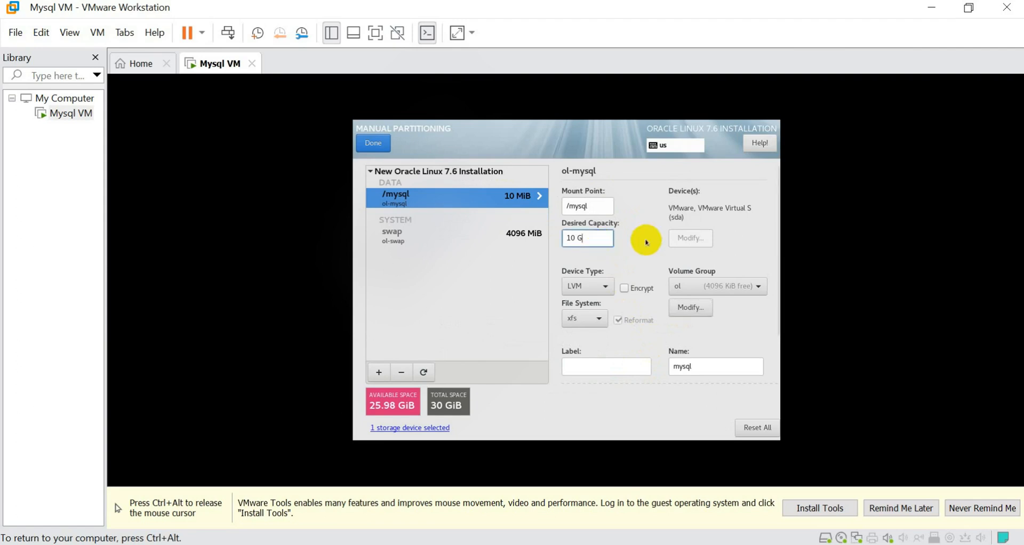
{"action": "left_click", "coordinate": [593, 206]}
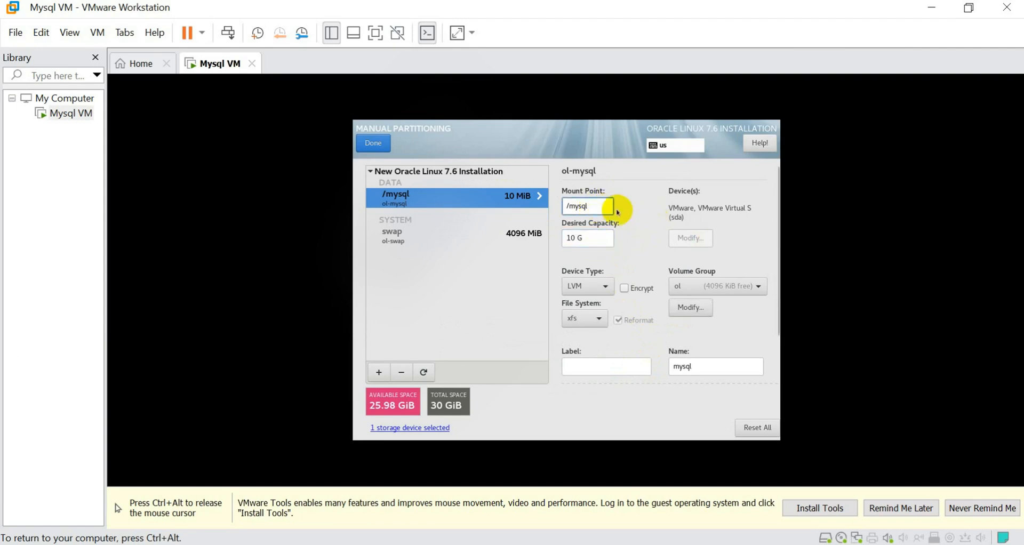
Add a root (/) mount point with the desired capacity left blank so it takes the remaining space
{"action": "left_click", "coordinate": [380, 371]}
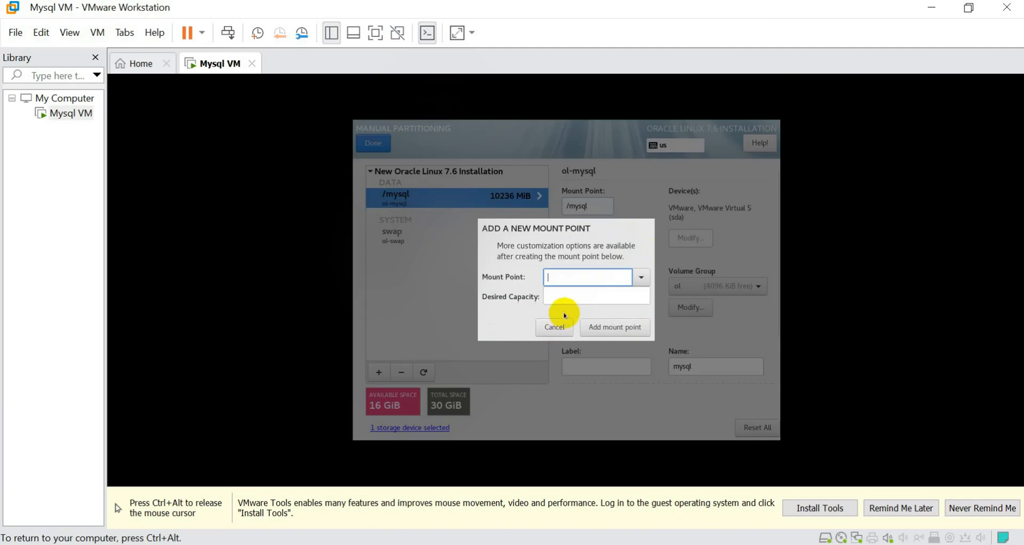
{"action": "left_click", "coordinate": [639, 277]}
{"action": "left_click", "coordinate": [573, 296]}
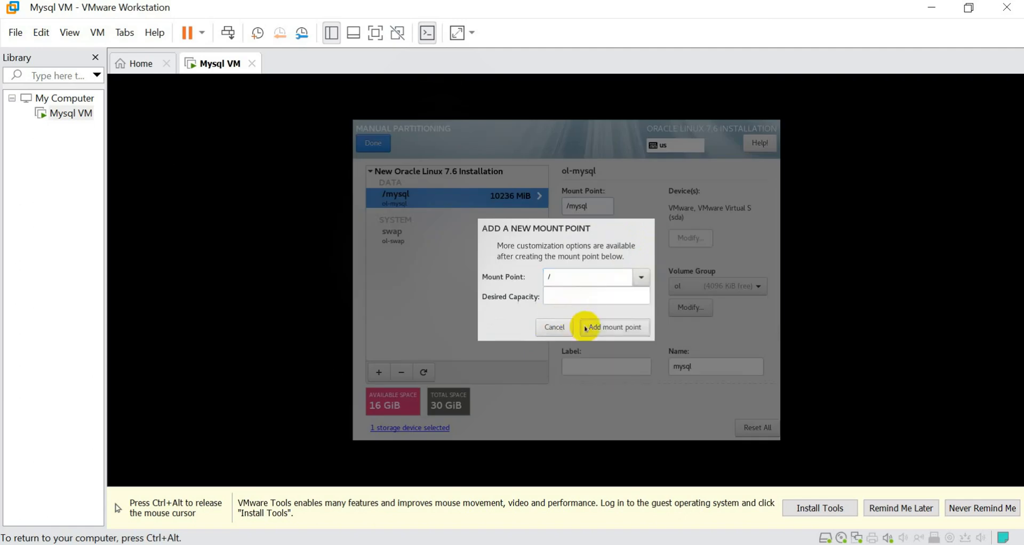
{"action": "left_click", "coordinate": [584, 328]}
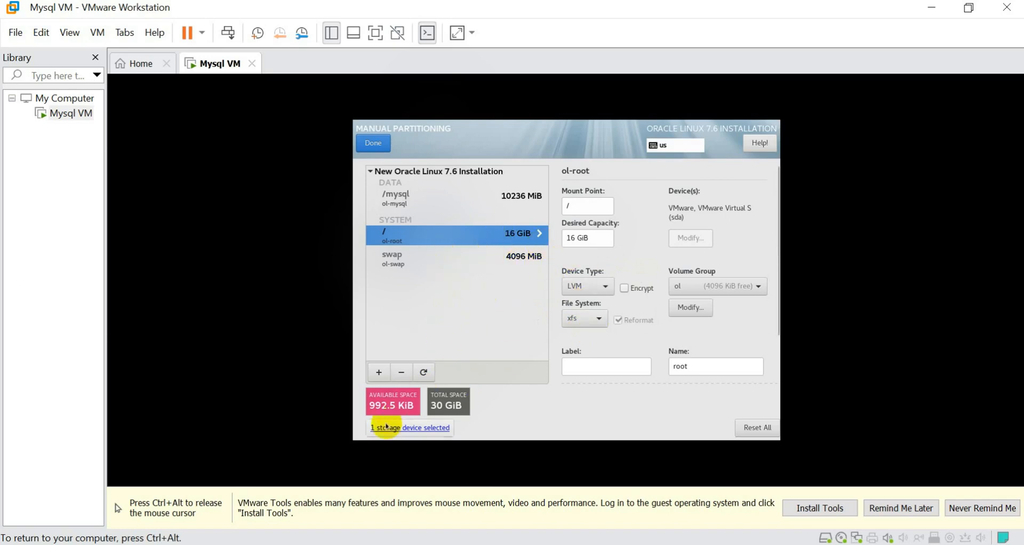
Try to complete the manual partitioning, and read and close the details of the storage configuration error
{"action": "left_click", "coordinate": [373, 143]}
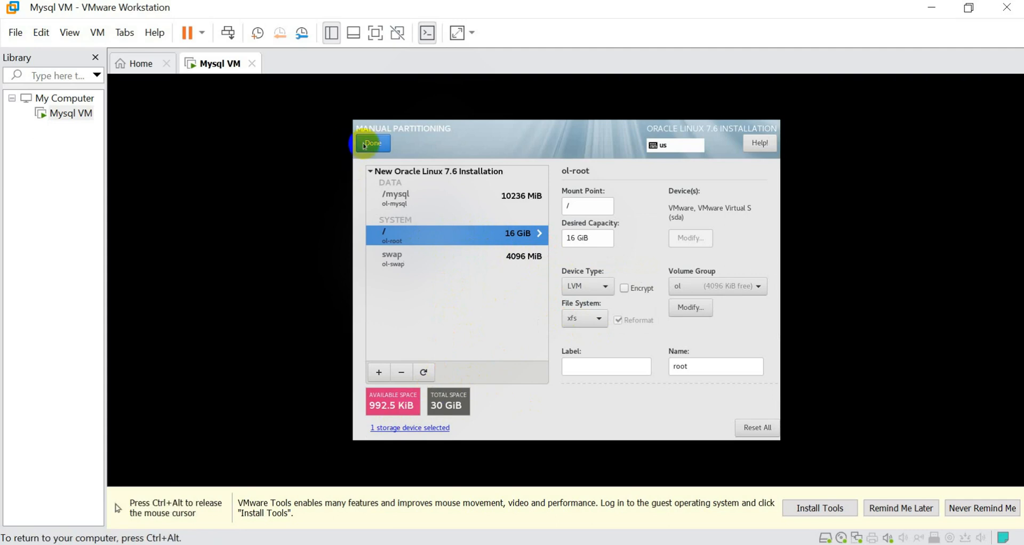
{"action": "left_click", "coordinate": [430, 439]}
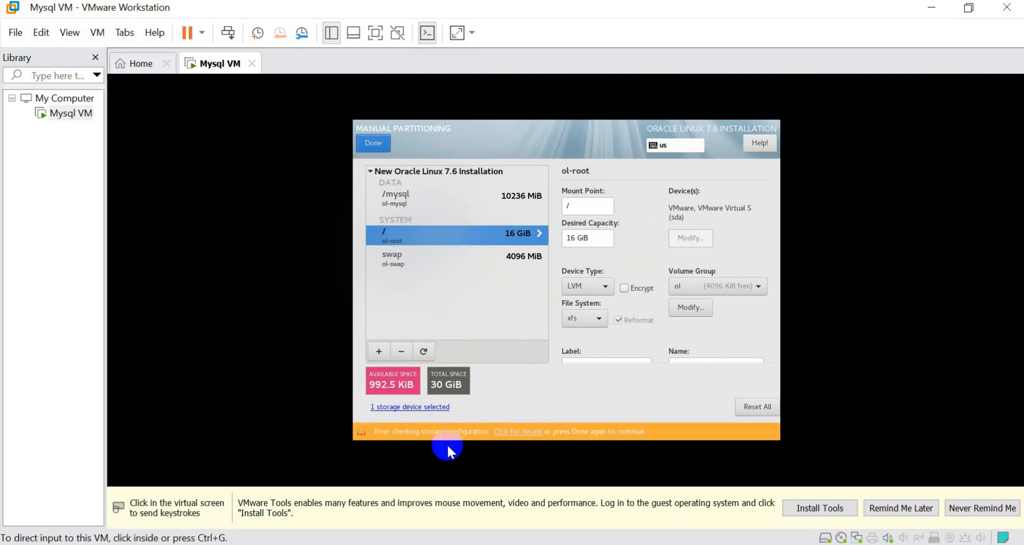
{"action": "left_click", "coordinate": [519, 435]}
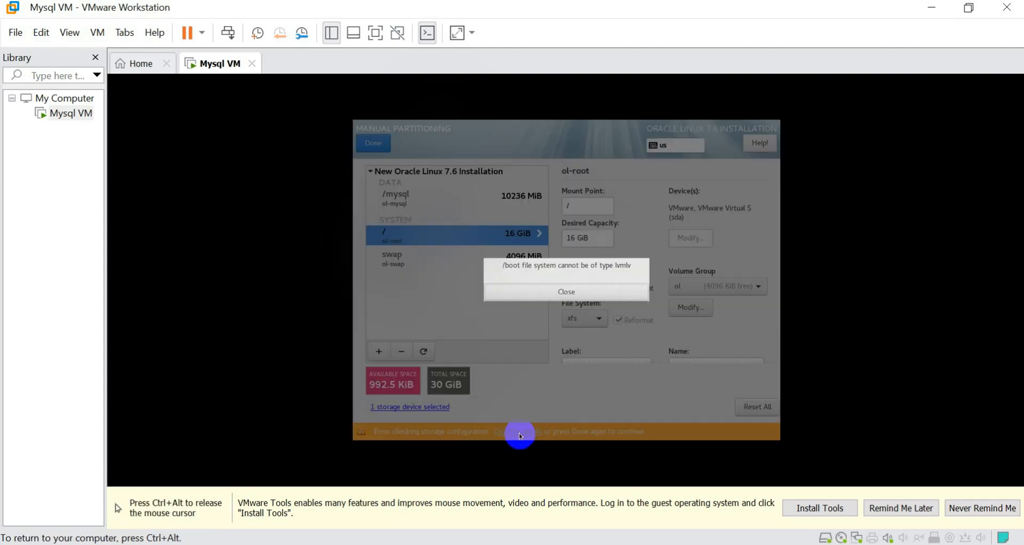
{"action": "left_click", "coordinate": [609, 293]}
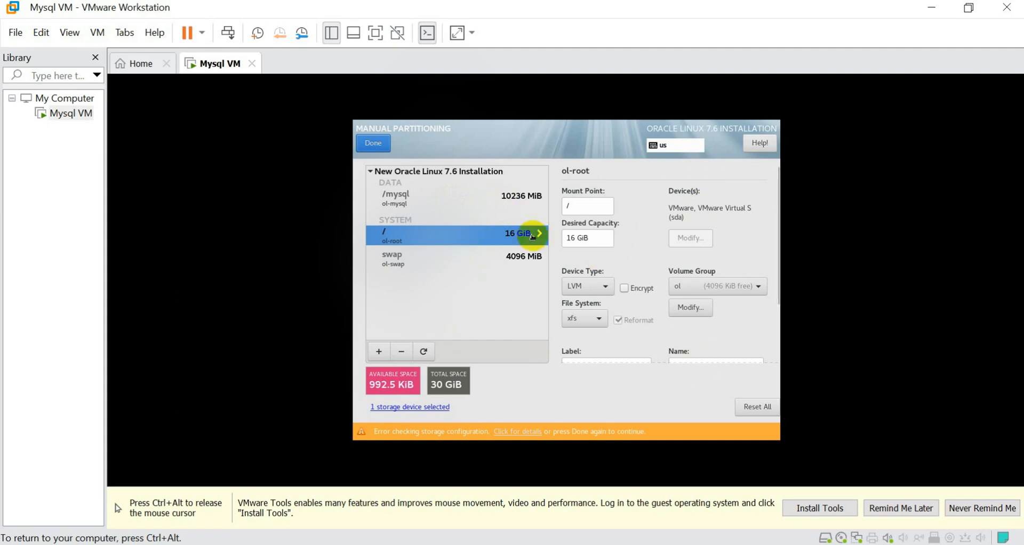
Reduce the root (/) partition's desired capacity to 15 GiB
{"action": "double_click", "coordinate": [572, 237]}
{"action": "type", "text": "1"}
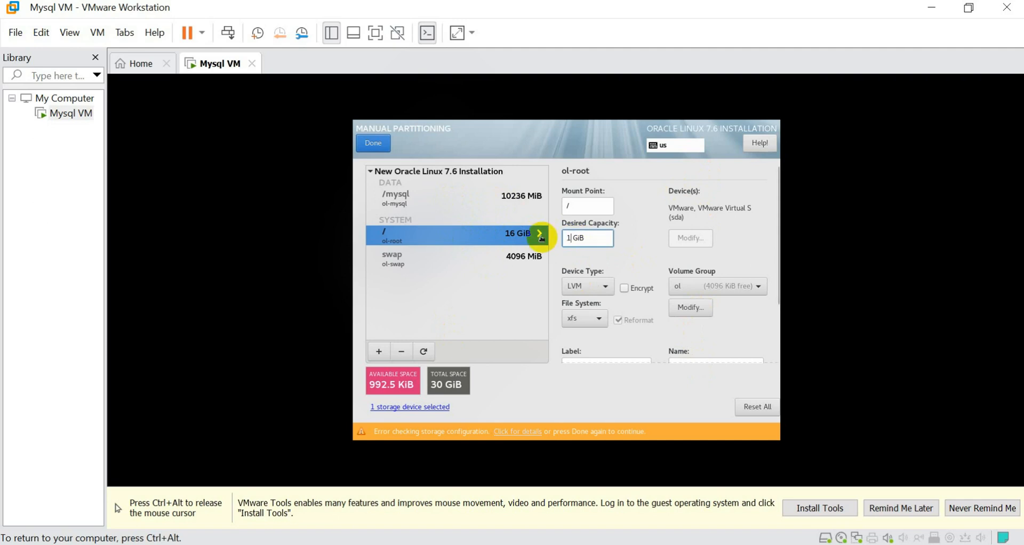
{"action": "type", "text": "5"}
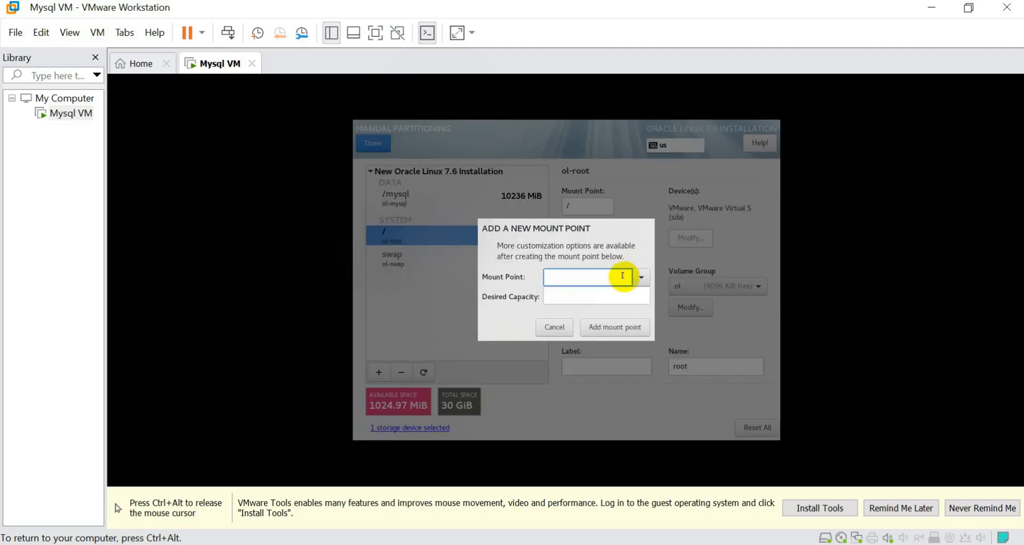
Add a /boot mount point with a desired capacity of 1G
{"action": "left_click", "coordinate": [636, 282]}
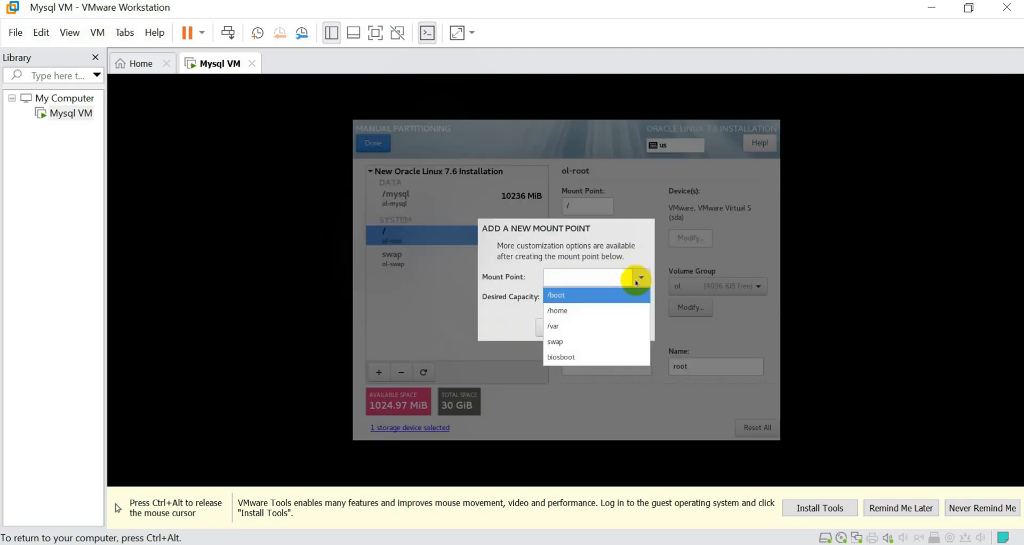
{"action": "left_click", "coordinate": [589, 295]}
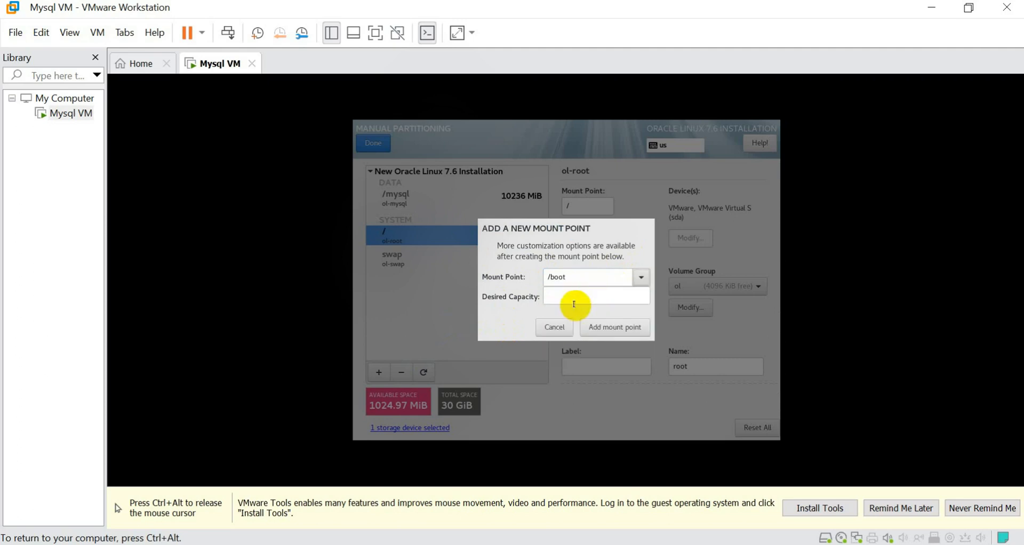
{"action": "left_click", "coordinate": [573, 295]}
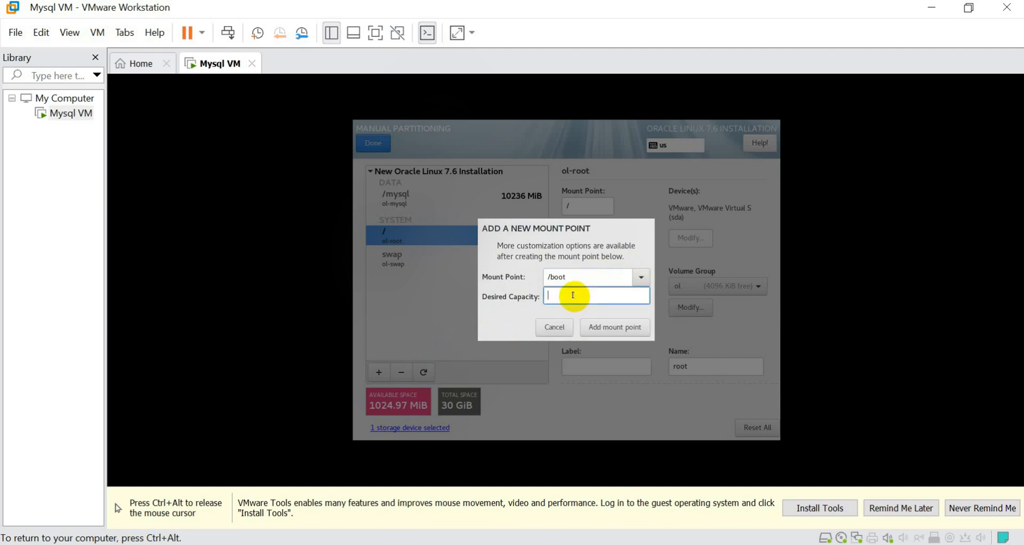
{"action": "type", "text": "1G"}
{"action": "left_click", "coordinate": [614, 325]}
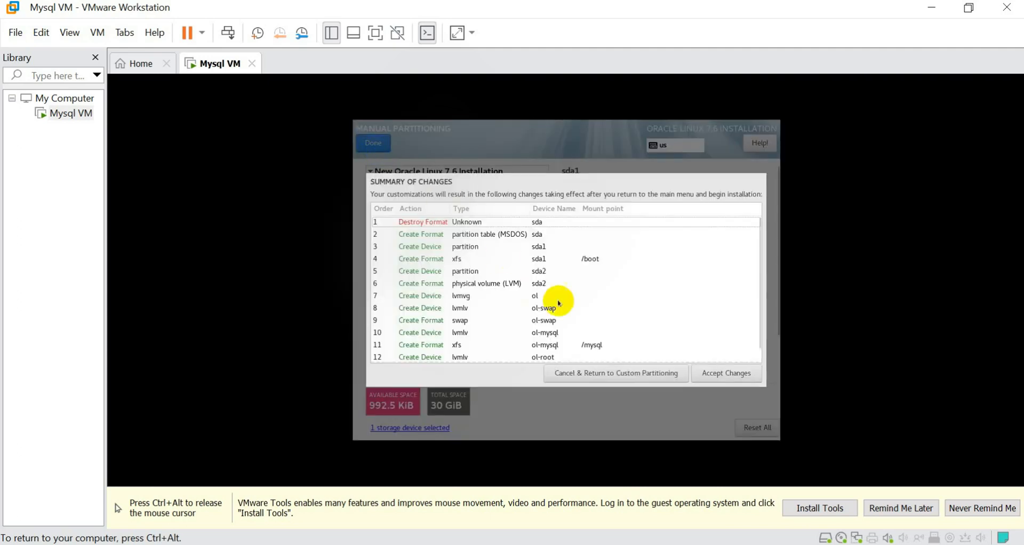
Review the summary of partitioning changes and accept them
{"action": "scroll", "coordinate": [480, 291], "scroll_direction": "down", "scroll_amount": 1}
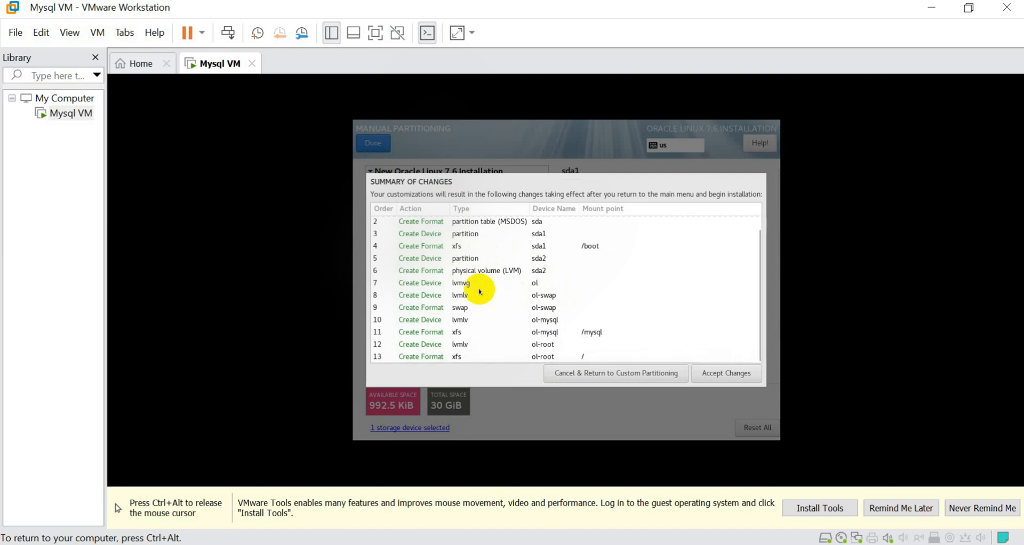
{"action": "scroll", "coordinate": [478, 287], "scroll_direction": "up", "scroll_amount": 1}
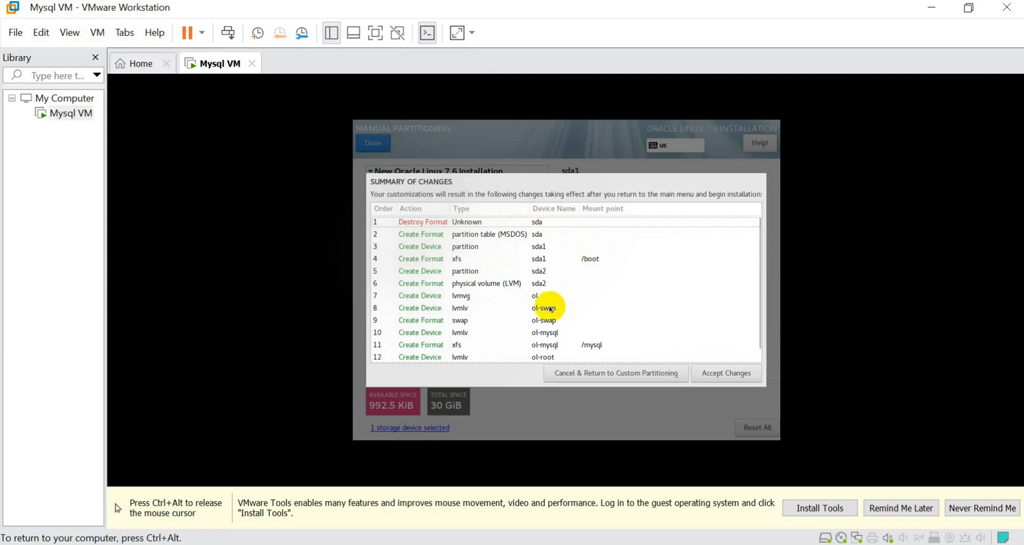
{"action": "scroll", "coordinate": [544, 308], "scroll_direction": "down", "scroll_amount": 1}
{"action": "scroll", "coordinate": [645, 295], "scroll_direction": "up", "scroll_amount": 1}
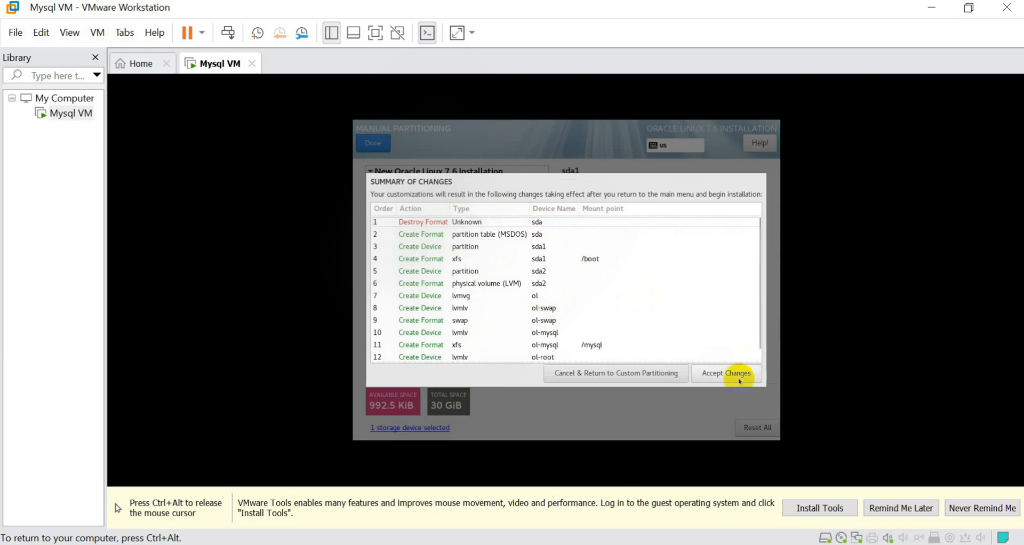
{"action": "left_click", "coordinate": [739, 376]}
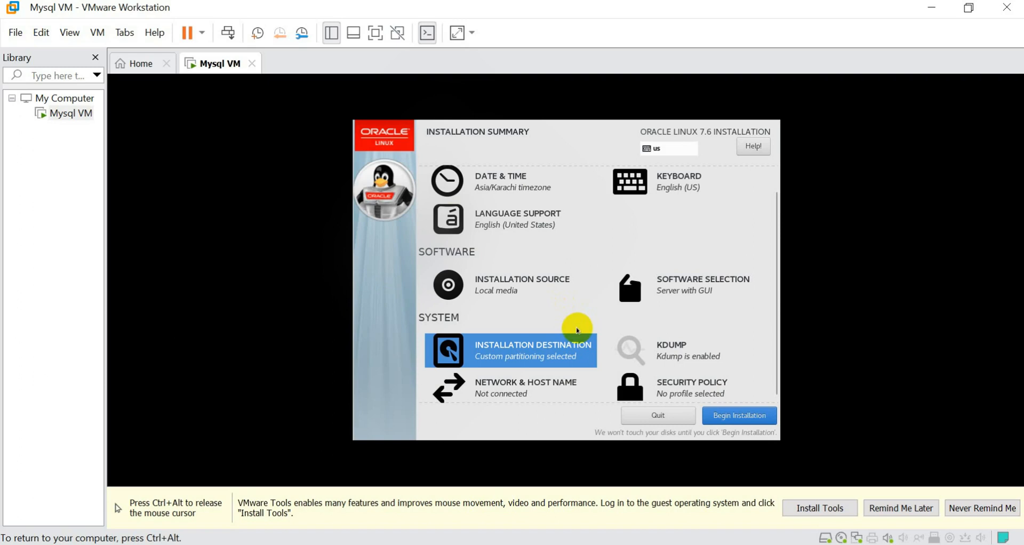
Disable Kdump and return to the installation summary
{"action": "left_click", "coordinate": [694, 349]}
{"action": "left_click", "coordinate": [392, 204]}
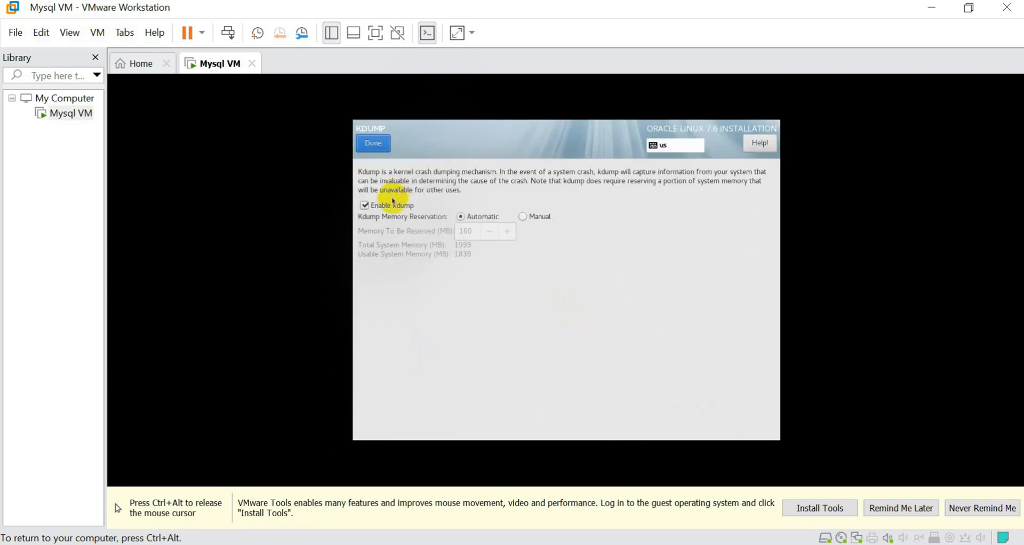
{"action": "left_click", "coordinate": [374, 143]}
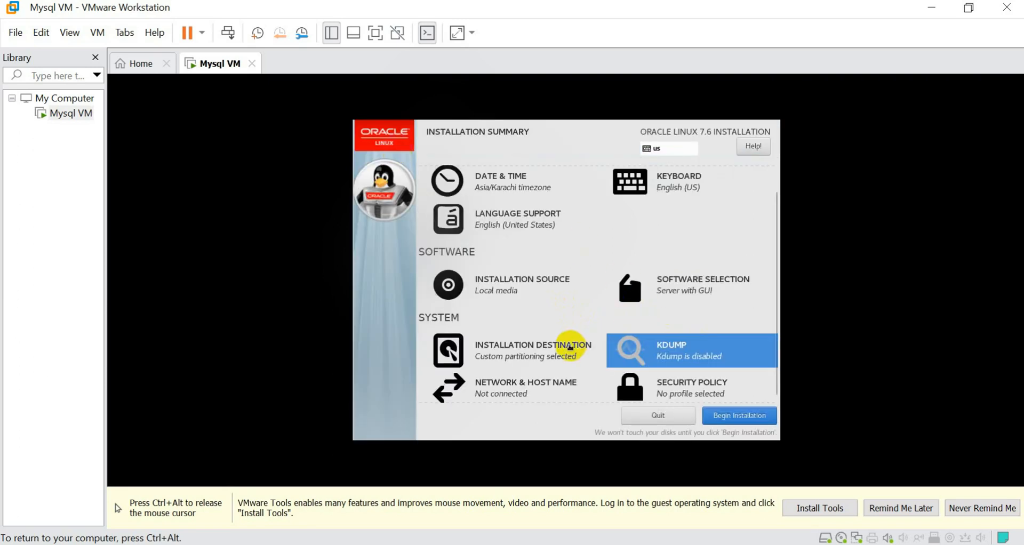
Enter mysql8.lab.com as the host name in the network and host name settings
{"action": "left_click", "coordinate": [517, 387]}
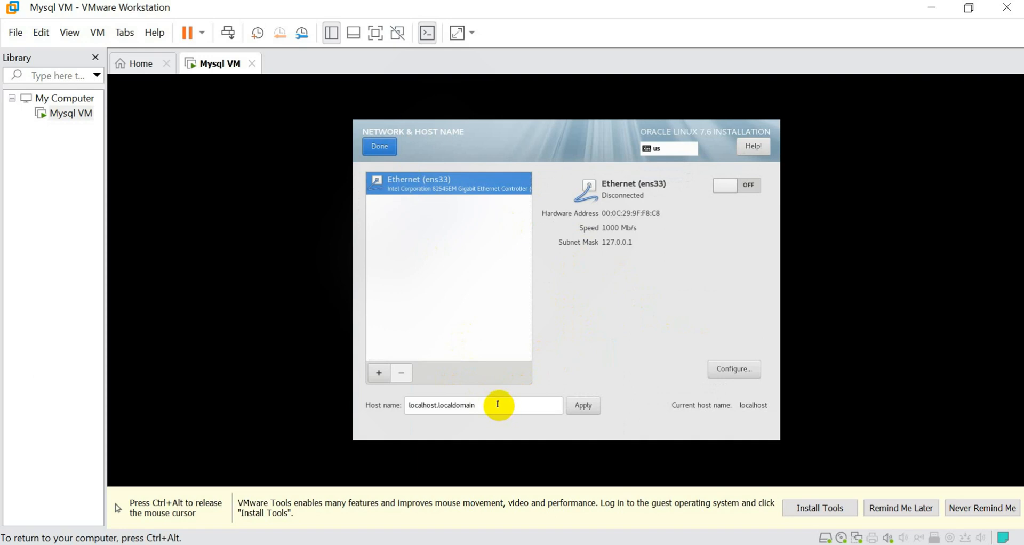
{"action": "left_click_drag", "start_coordinate": [498, 404], "coordinate": [376, 400]}
{"action": "type", "text": "mysql"}
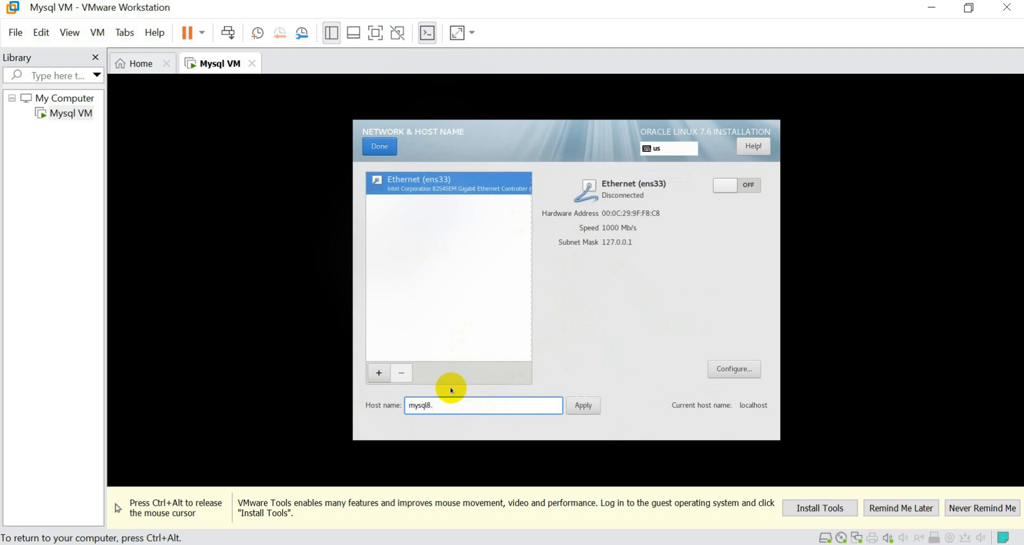
{"action": "type", "text": "8.test.com"}
{"action": "key", "text": "BackSpace"}
{"action": "key", "text": "BackSpace"}
{"action": "key", "text": "BackSpace"}
{"action": "key", "text": "BackSpace"}
{"action": "key", "text": "BackSpace"}
{"action": "key", "text": "BackSpace"}
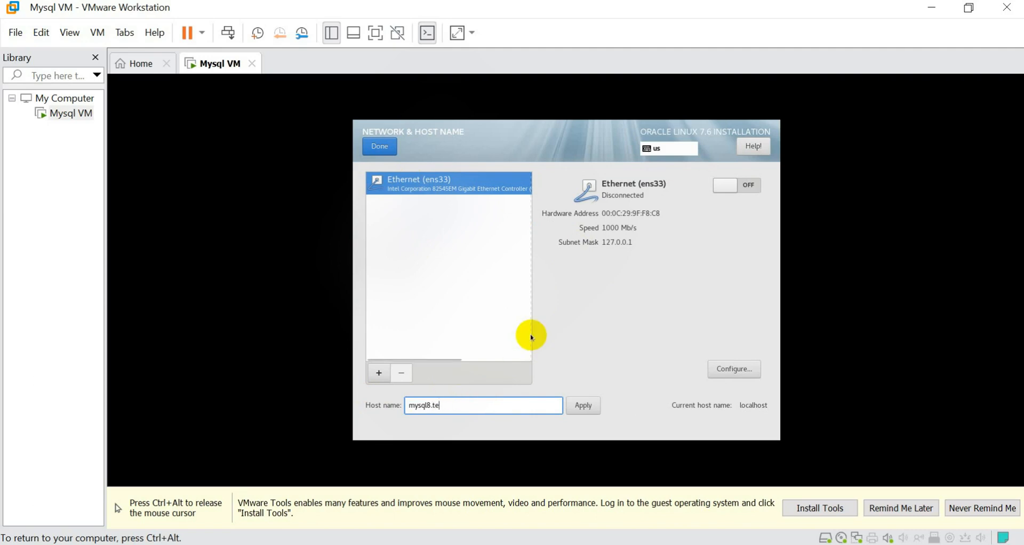
{"action": "key", "text": "BackSpace"}
{"action": "key", "text": "BackSpace"}
{"action": "type", "text": "lab.conm"}
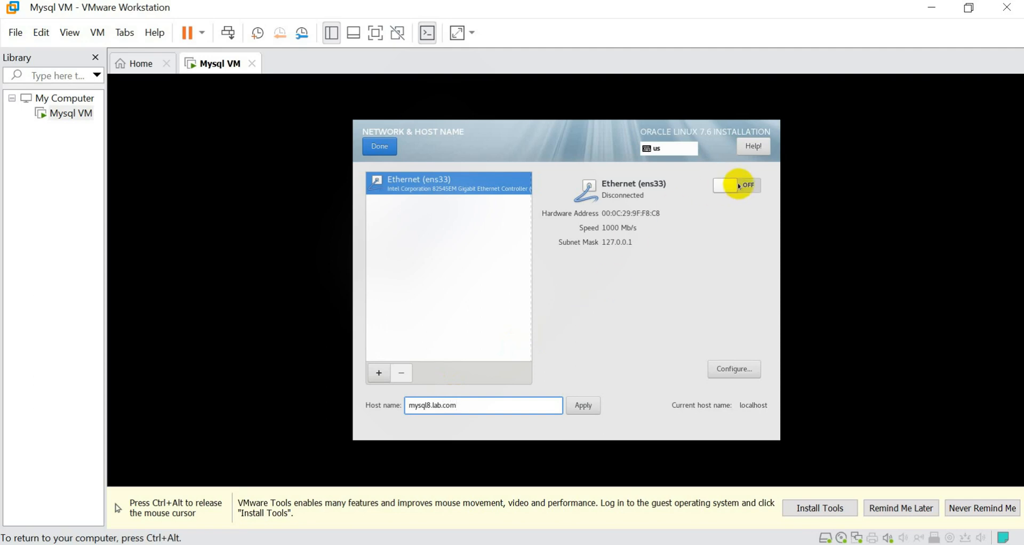
Switch on the ens33 Ethernet connection and set its IPv6 method to Ignore
{"action": "left_click", "coordinate": [740, 186]}
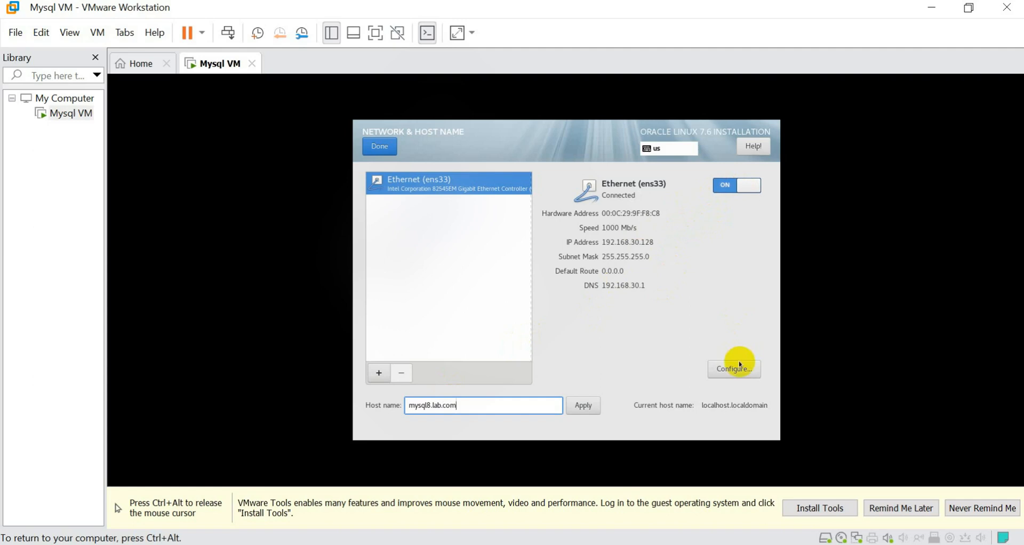
{"action": "left_click", "coordinate": [734, 369]}
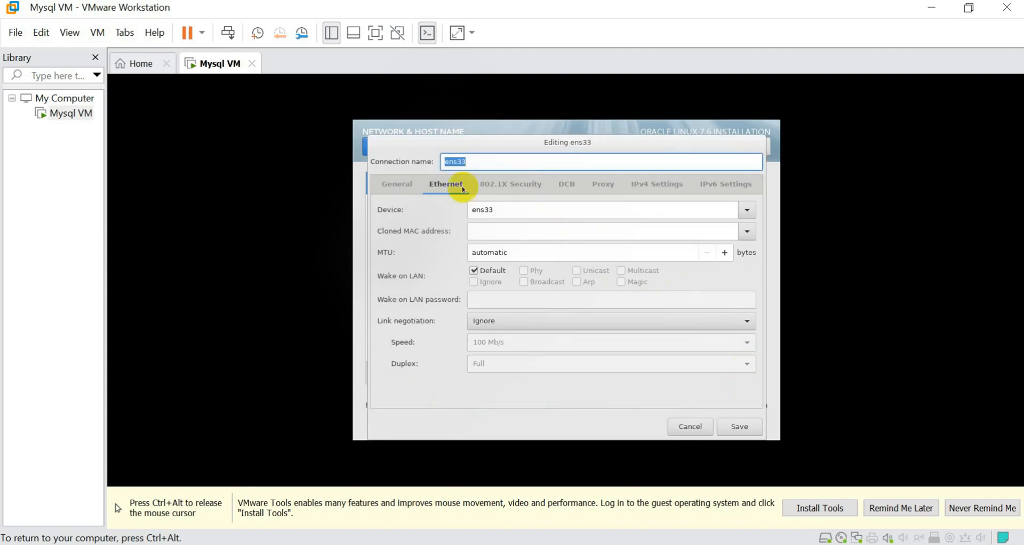
{"action": "left_click", "coordinate": [644, 183]}
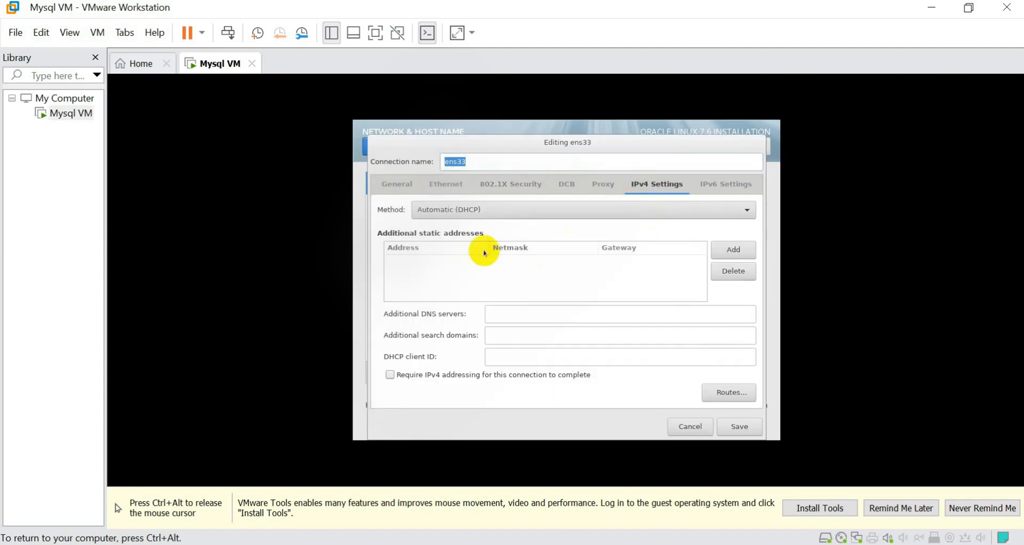
{"action": "left_click", "coordinate": [715, 184]}
{"action": "left_click", "coordinate": [435, 210]}
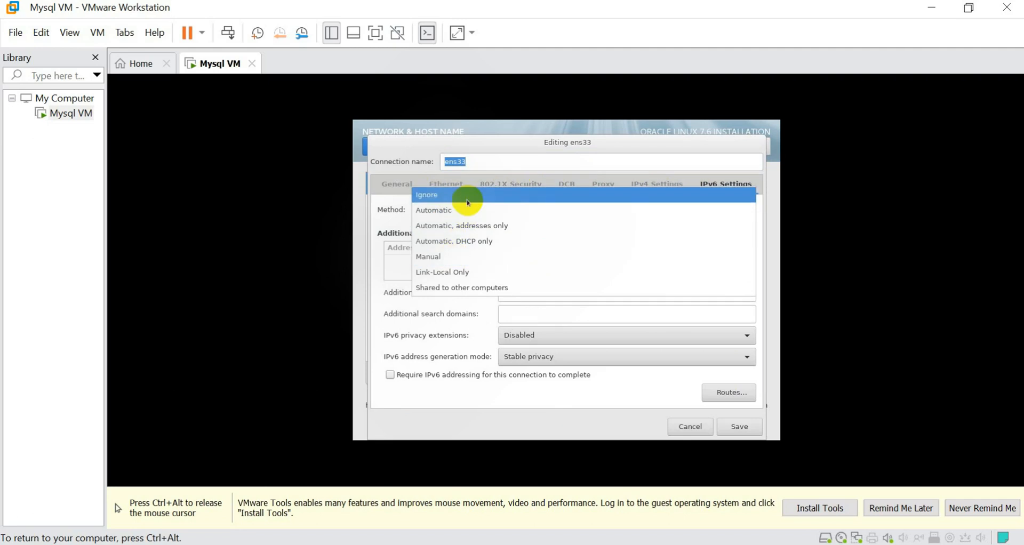
{"action": "left_click", "coordinate": [468, 203]}
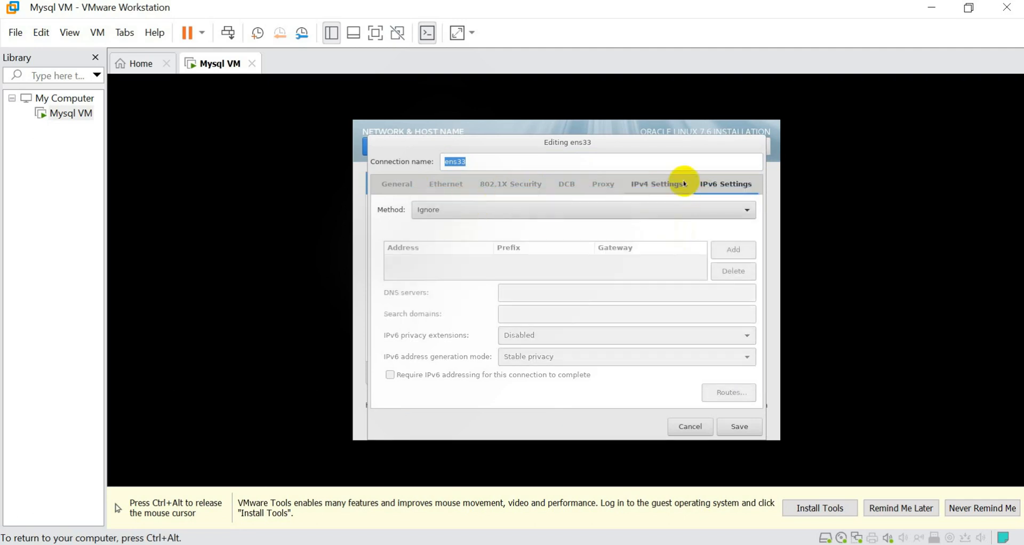
Set the IPv4 method of ens33 to Manual and add the static address 192.168.10.5
{"action": "left_click", "coordinate": [678, 184]}
{"action": "left_click", "coordinate": [487, 210]}
{"action": "left_click", "coordinate": [473, 239]}
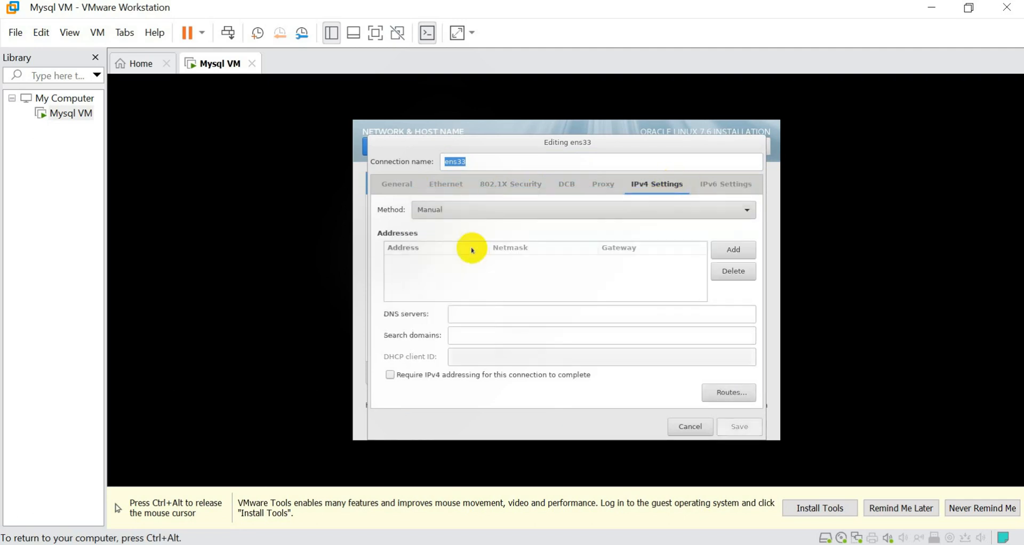
{"action": "left_click", "coordinate": [728, 250]}
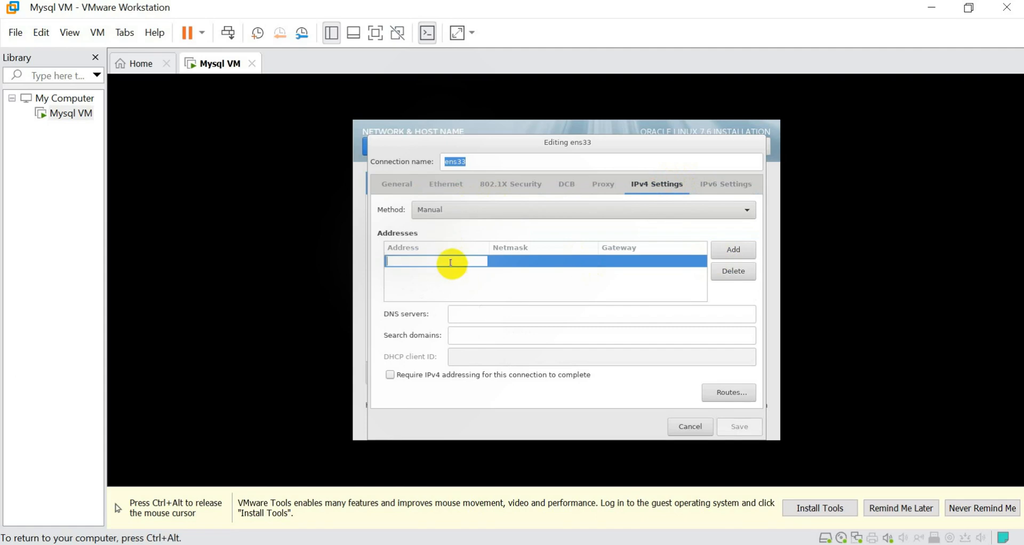
{"action": "type", "text": "192"}
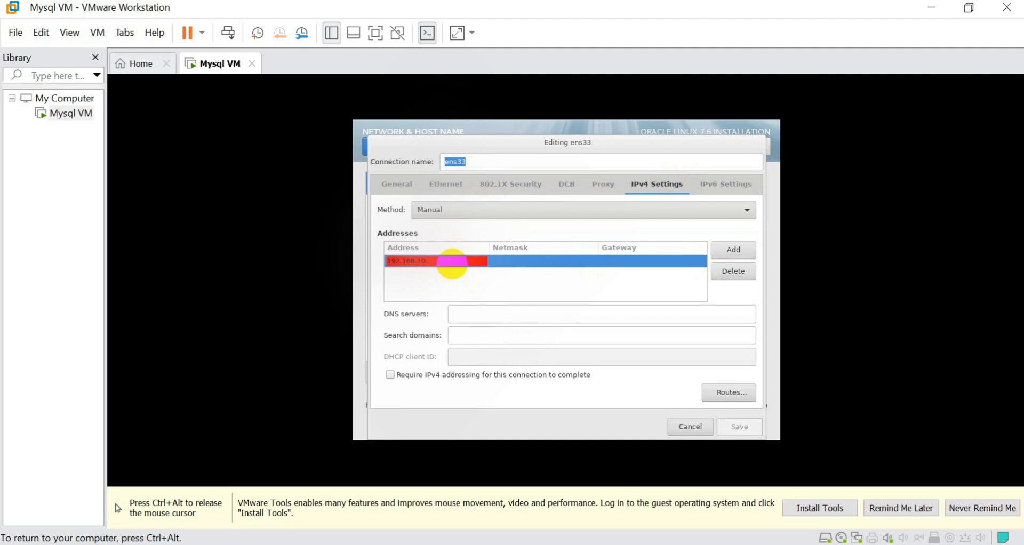
{"action": "type", "text": ".168.10.5"}
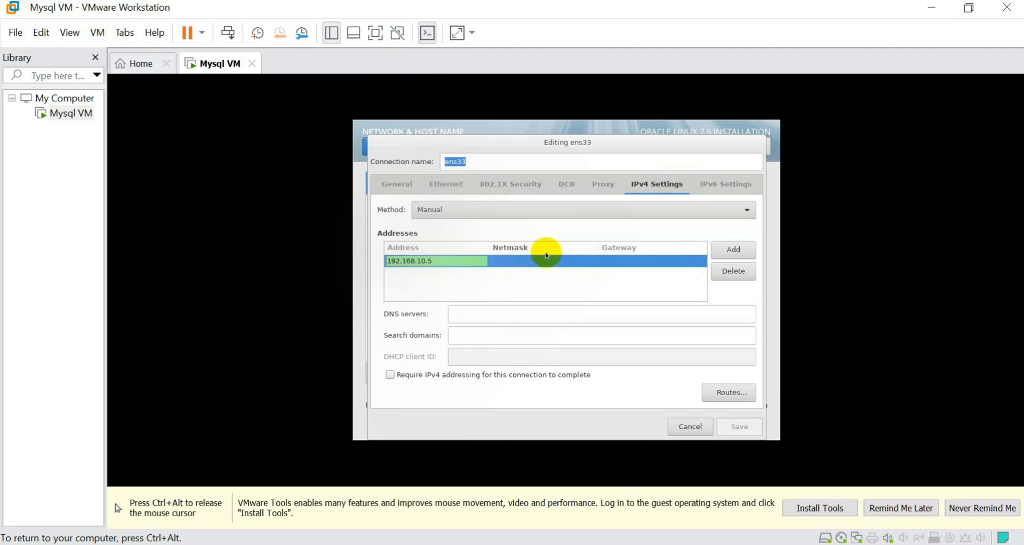
Enter 255.255.255.0 as the netmask of the static IPv4 address
{"action": "left_click", "coordinate": [554, 264]}
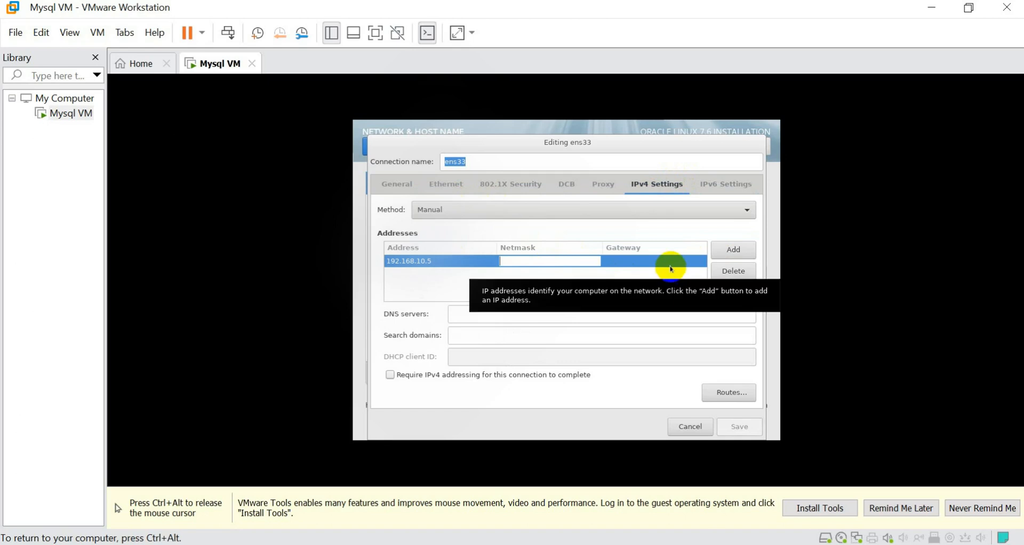
{"action": "left_click", "coordinate": [670, 266]}
{"action": "left_click", "coordinate": [554, 263]}
{"action": "type", "text": "25..25"}
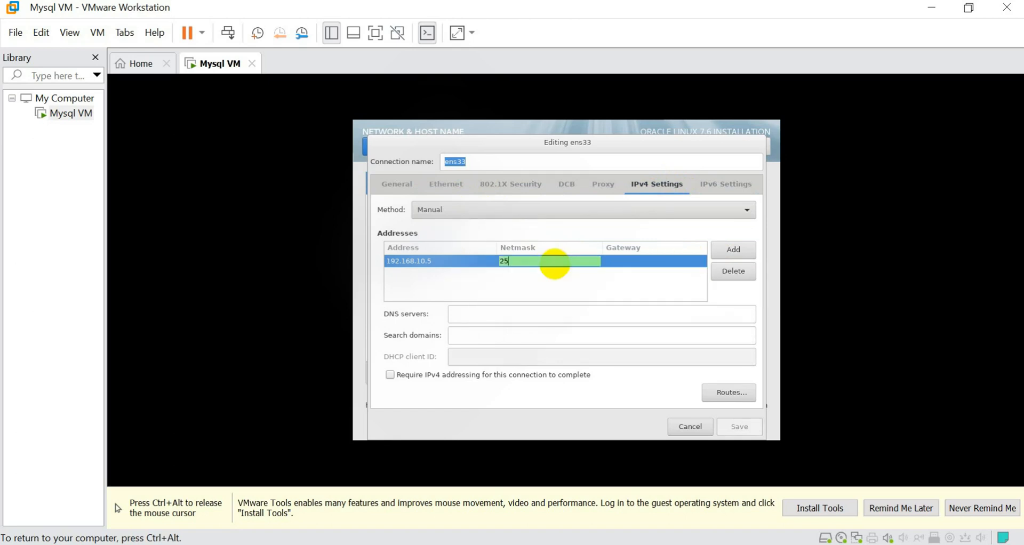
{"action": "key", "text": "BackSpace"}
{"action": "key", "text": "BackSpace"}
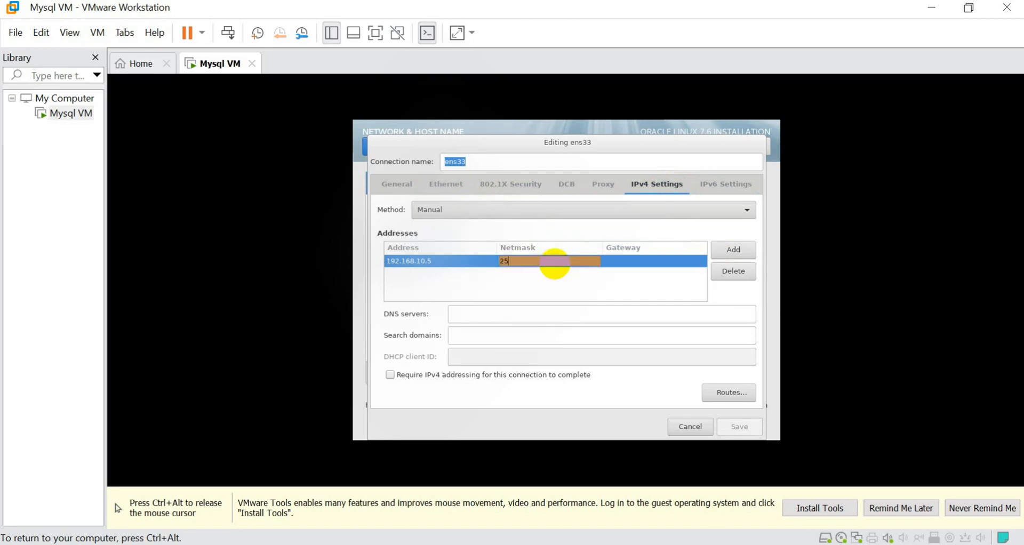
{"action": "type", "text": "5.255.255.0"}
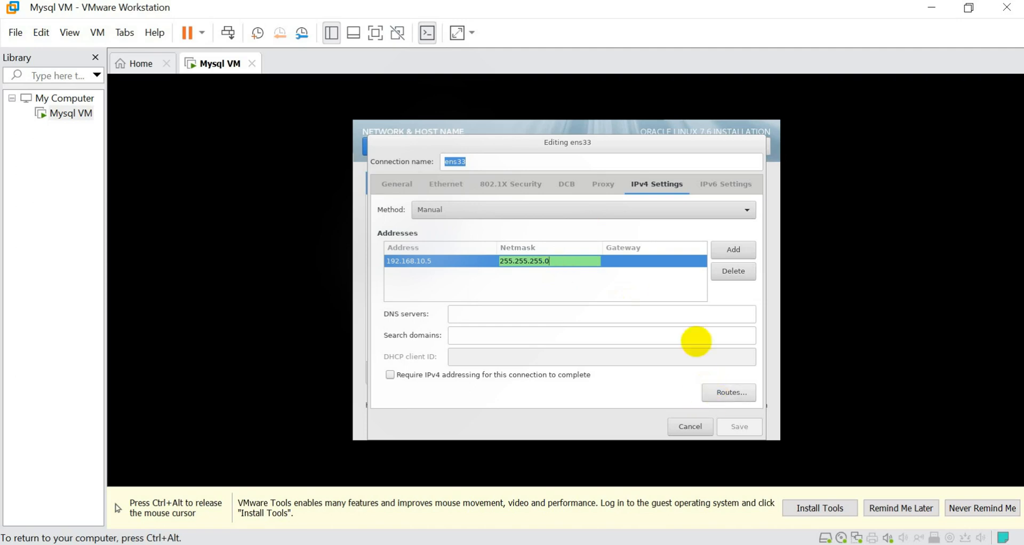
Look through the DCB, 802.1X Security, Ethernet and General settings of the ens33 connection
{"action": "left_click", "coordinate": [595, 187]}
{"action": "left_click", "coordinate": [567, 185]}
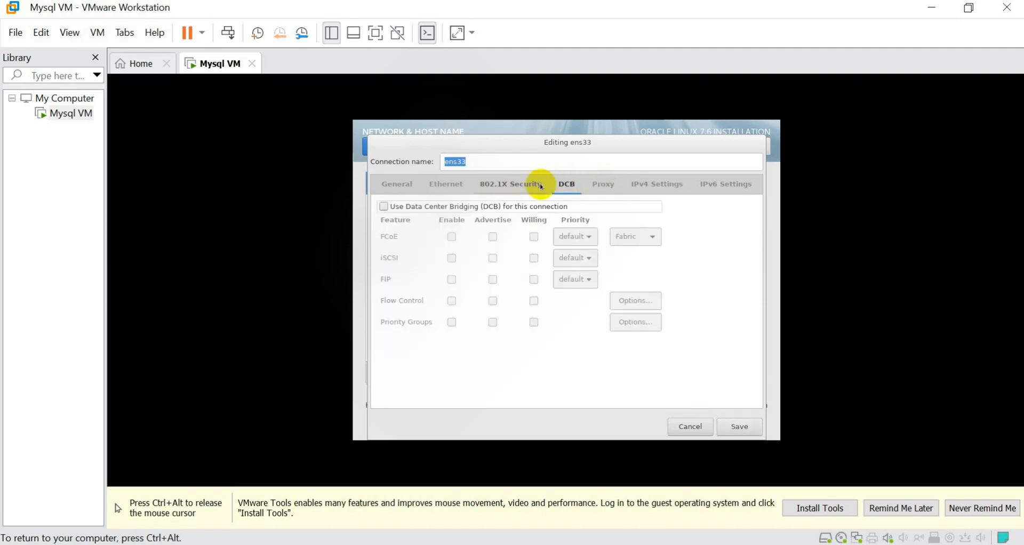
{"action": "left_click", "coordinate": [502, 184]}
{"action": "left_click", "coordinate": [446, 184]}
{"action": "left_click", "coordinate": [384, 183]}
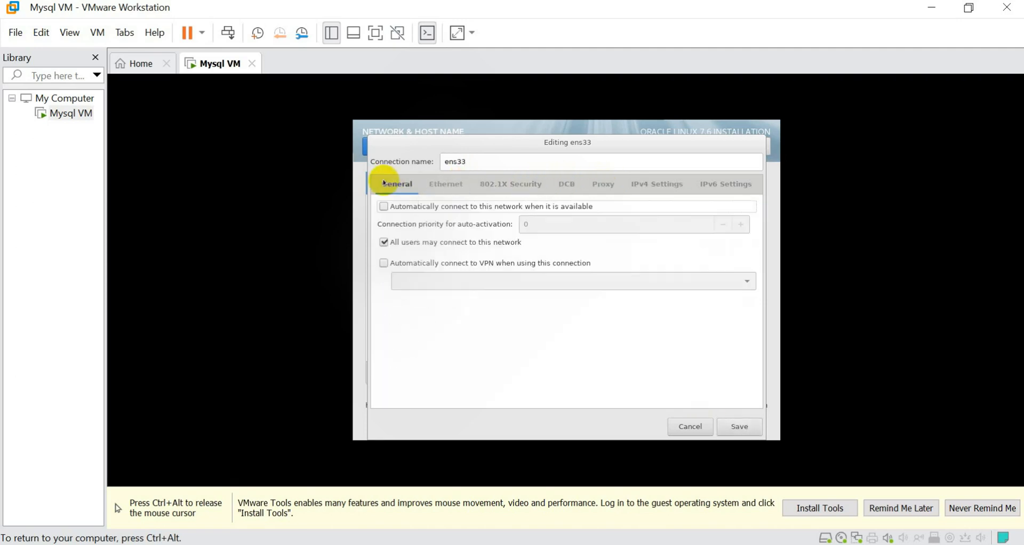
{"action": "left_click", "coordinate": [483, 183]}
{"action": "left_click", "coordinate": [460, 185]}
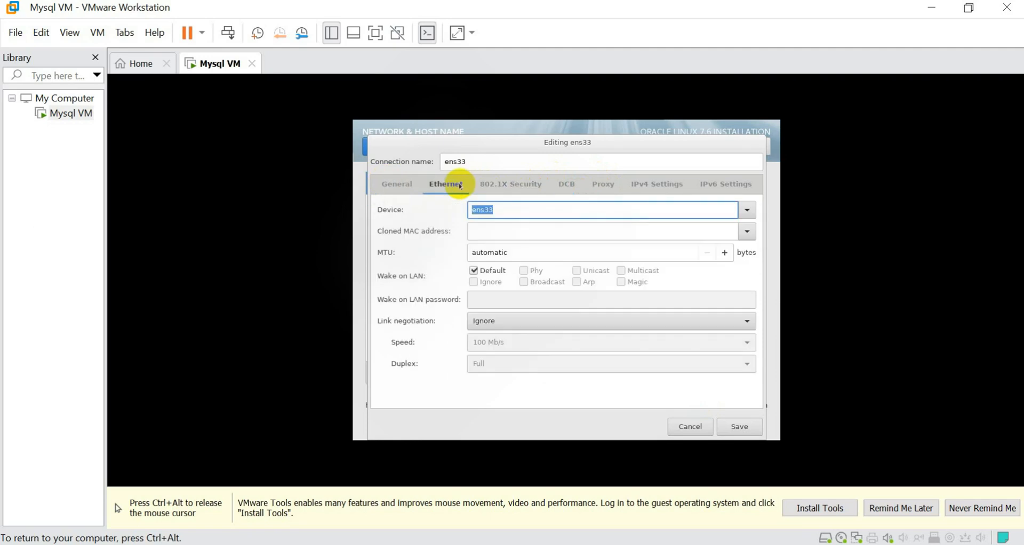
{"action": "left_click", "coordinate": [394, 178]}
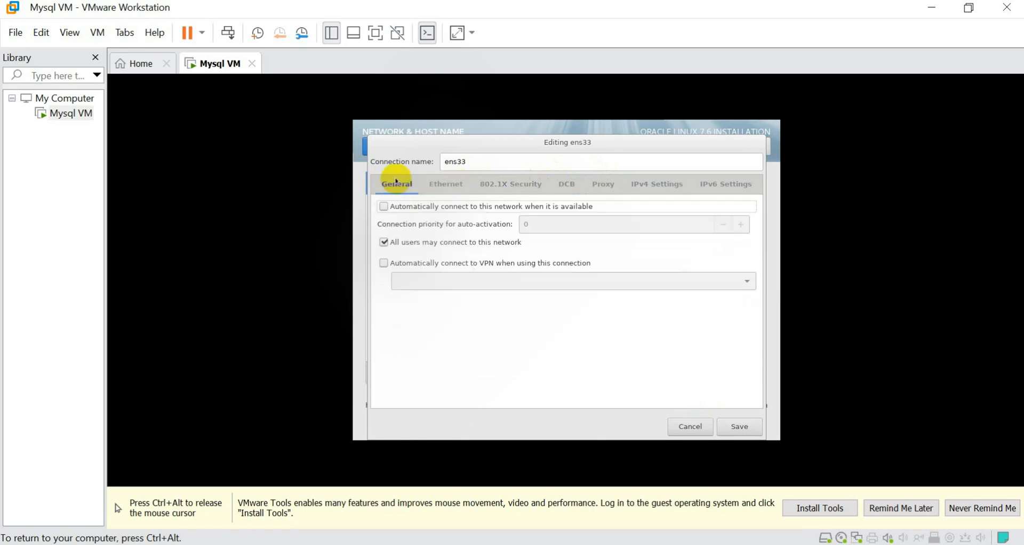
Save the ens33 connection, apply the host name and return to the installation summary
{"action": "left_click", "coordinate": [734, 427]}
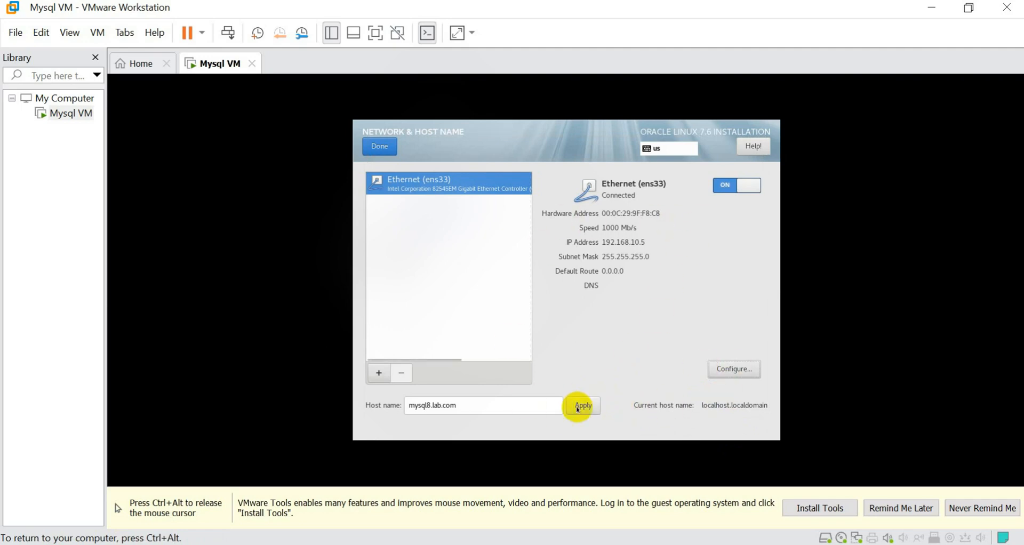
{"action": "left_click", "coordinate": [582, 406]}
{"action": "left_click", "coordinate": [382, 145]}
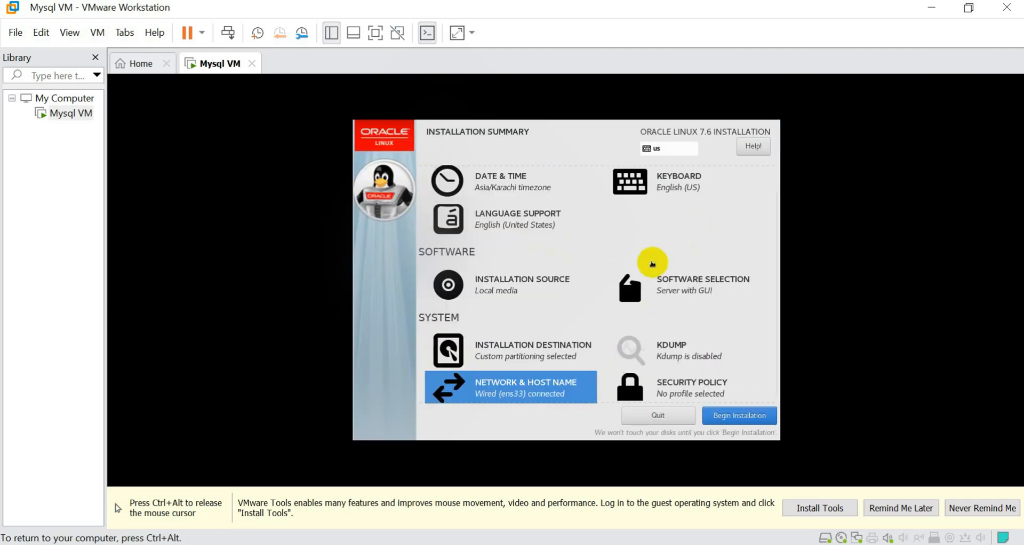
Turn off the security policy and begin the installation
{"action": "scroll", "coordinate": [723, 352], "scroll_direction": "down", "scroll_amount": 1}
{"action": "left_click", "coordinate": [714, 374]}
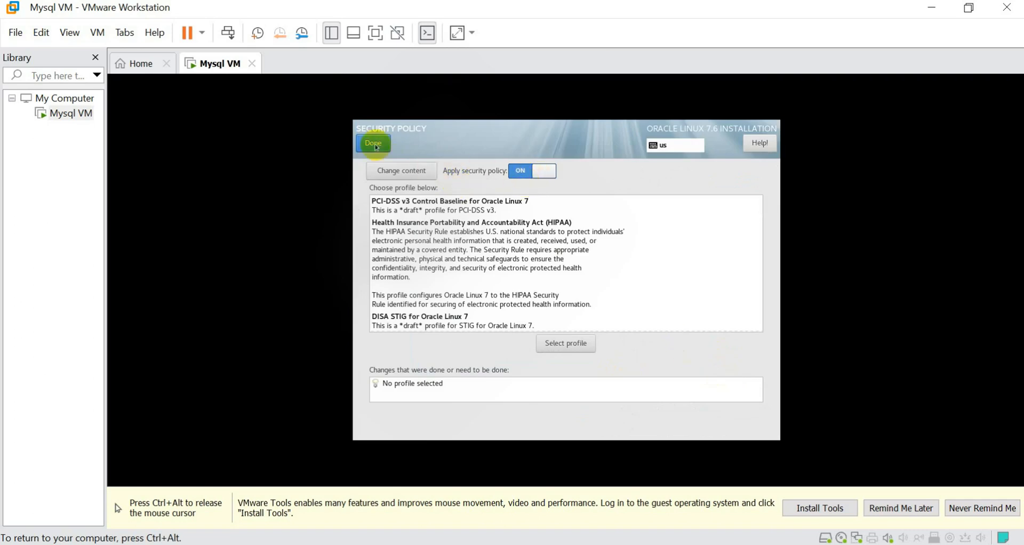
{"action": "left_click", "coordinate": [549, 172]}
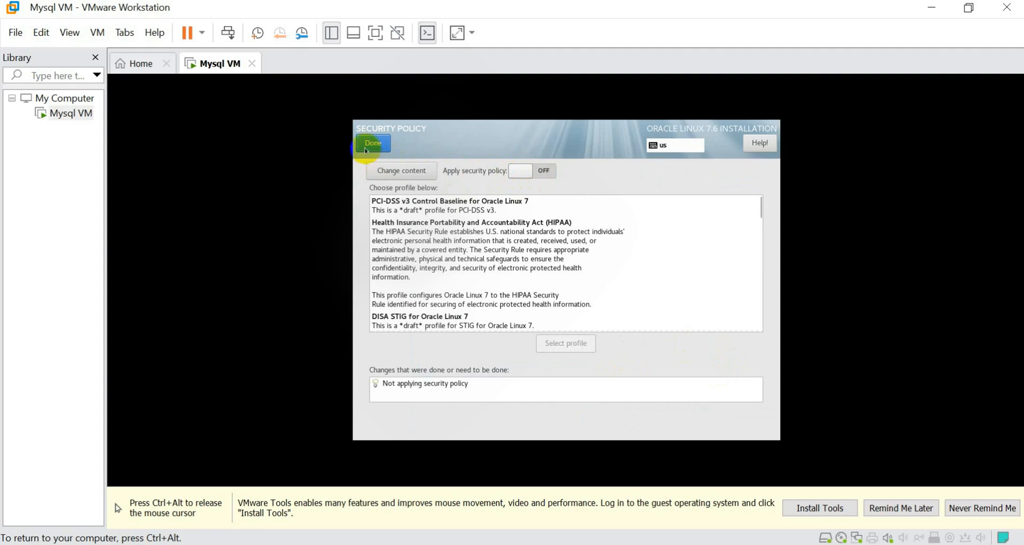
{"action": "left_click", "coordinate": [374, 143]}
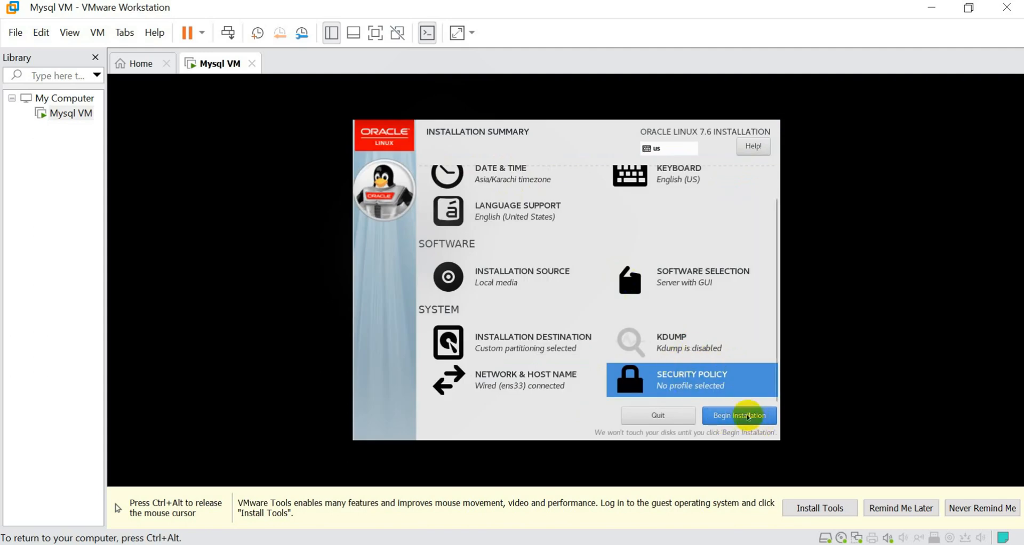
{"action": "left_click", "coordinate": [744, 416]}
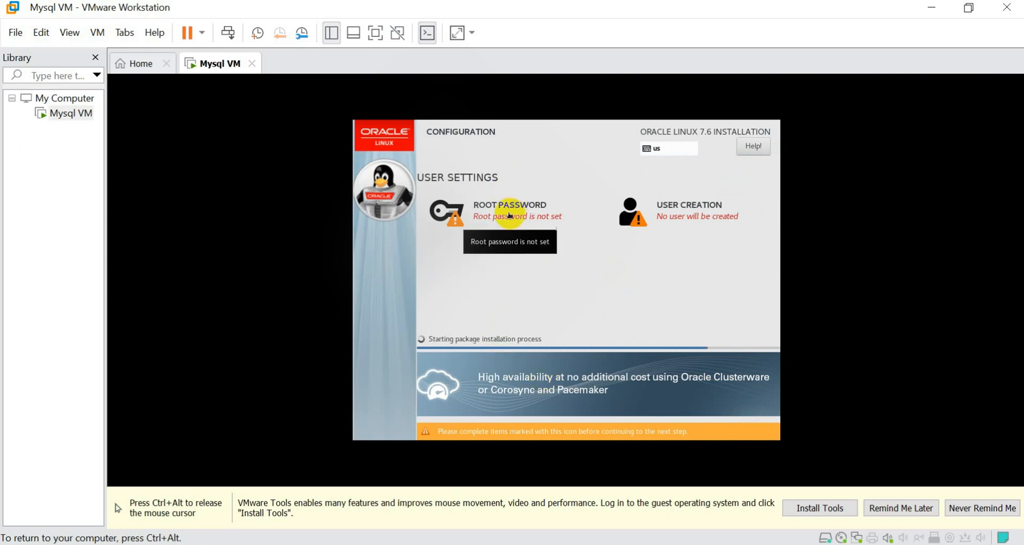
Set and confirm the root password, accepting it despite its weak rating
{"action": "left_click", "coordinate": [510, 216]}
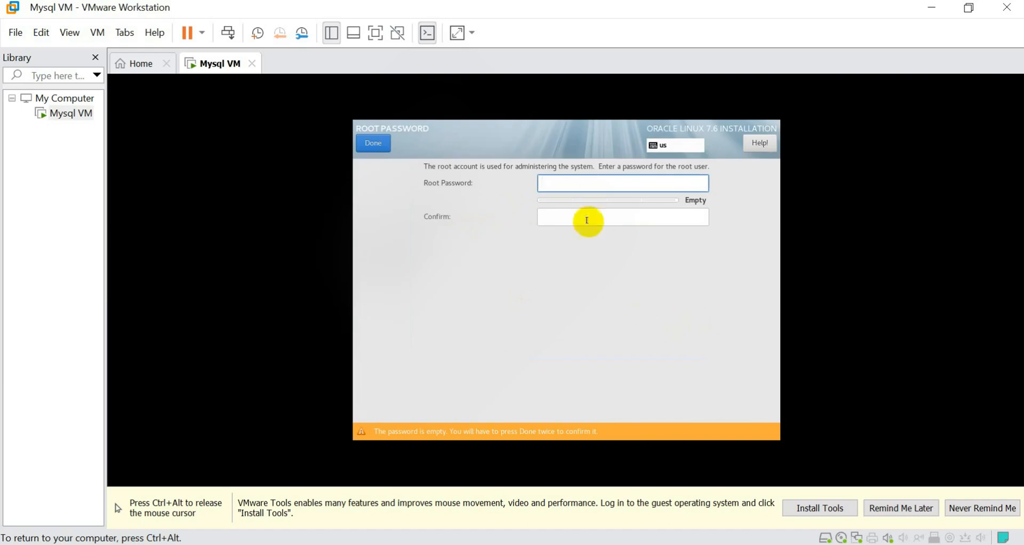
{"action": "type", "text": "••••••"}
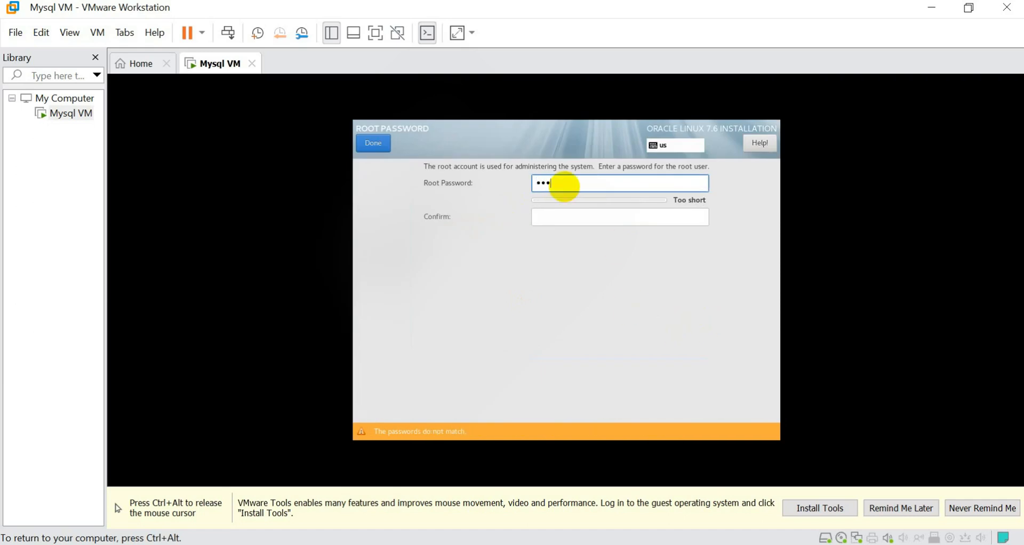
{"action": "type", "text": "••"}
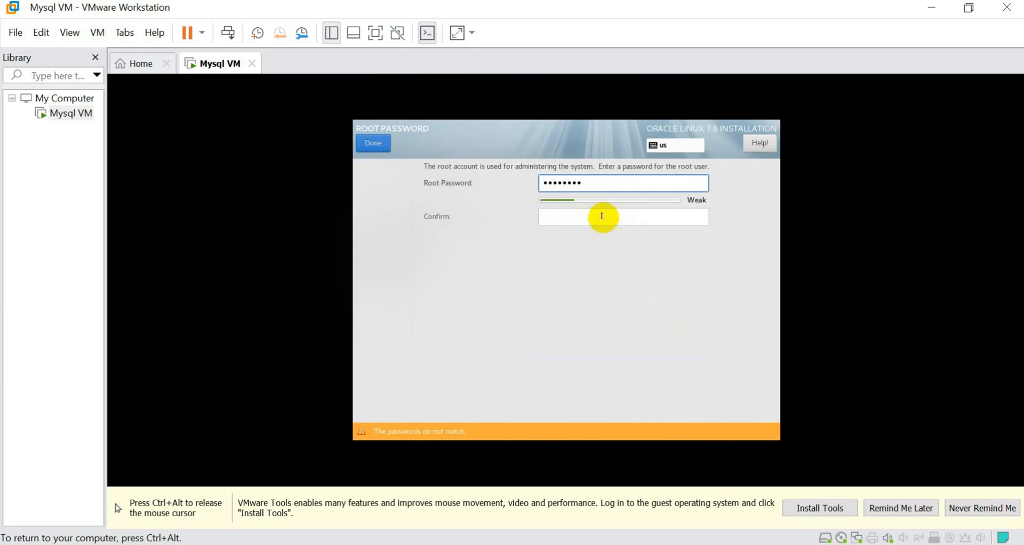
{"action": "left_click", "coordinate": [603, 216]}
{"action": "type", "text": "••••••••"}
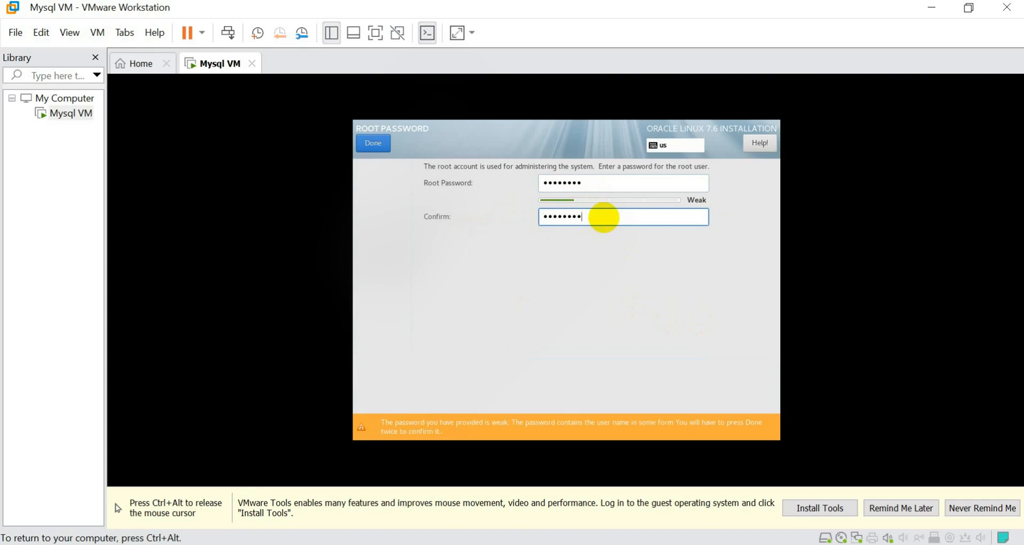
{"action": "left_click", "coordinate": [370, 145]}
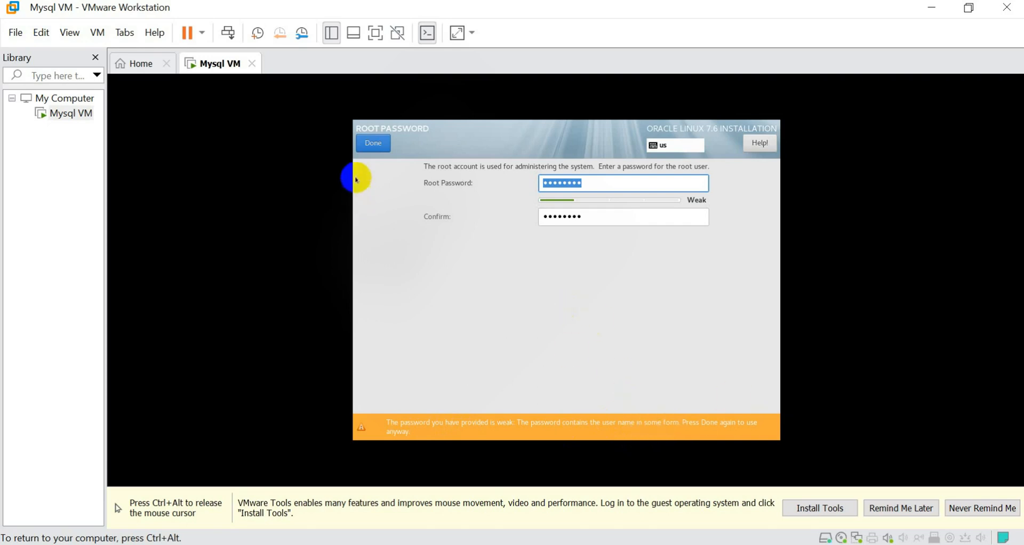
{"action": "left_click", "coordinate": [373, 143]}
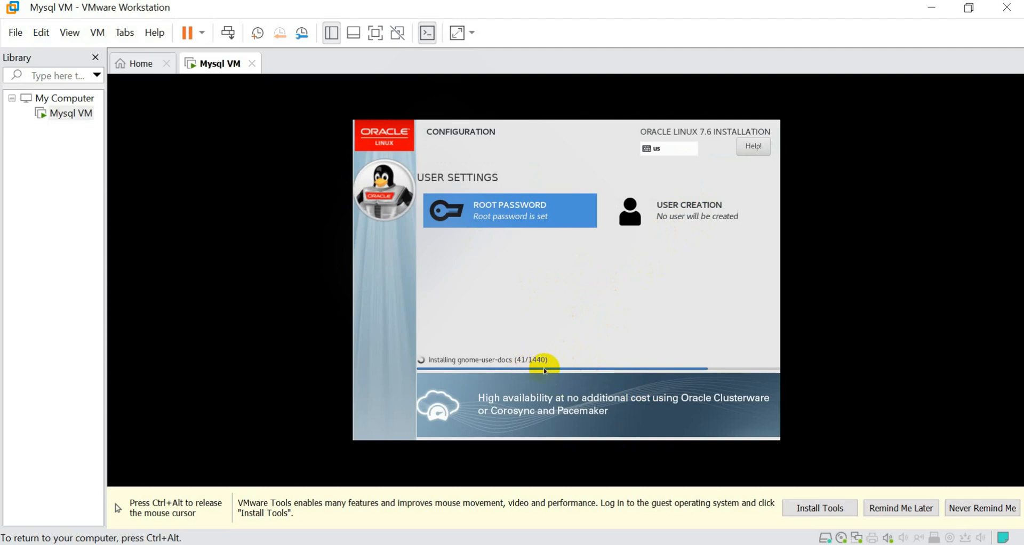
{"action": "key", "text": "ctrl+alt"}
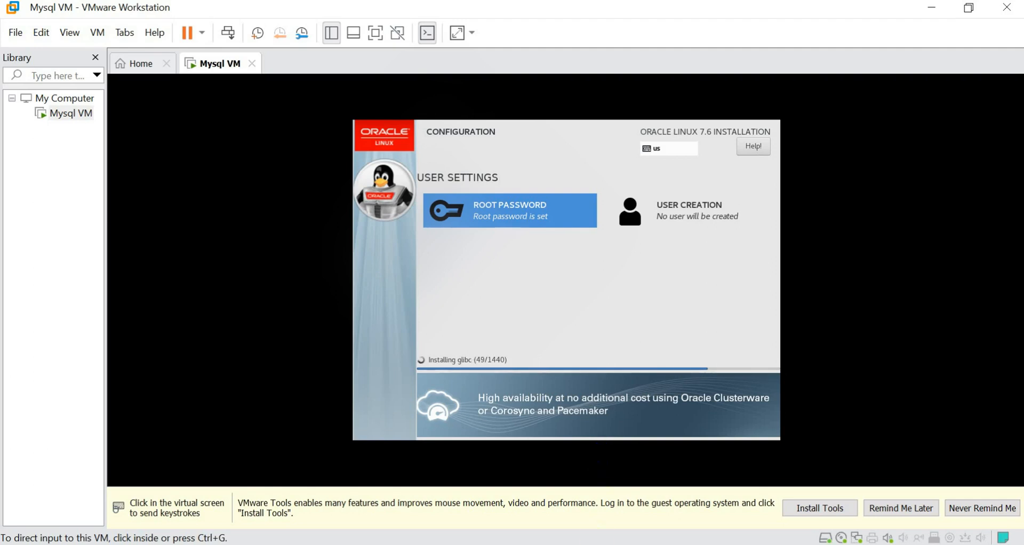
{"action": "left_click", "coordinate": [787, 441]}
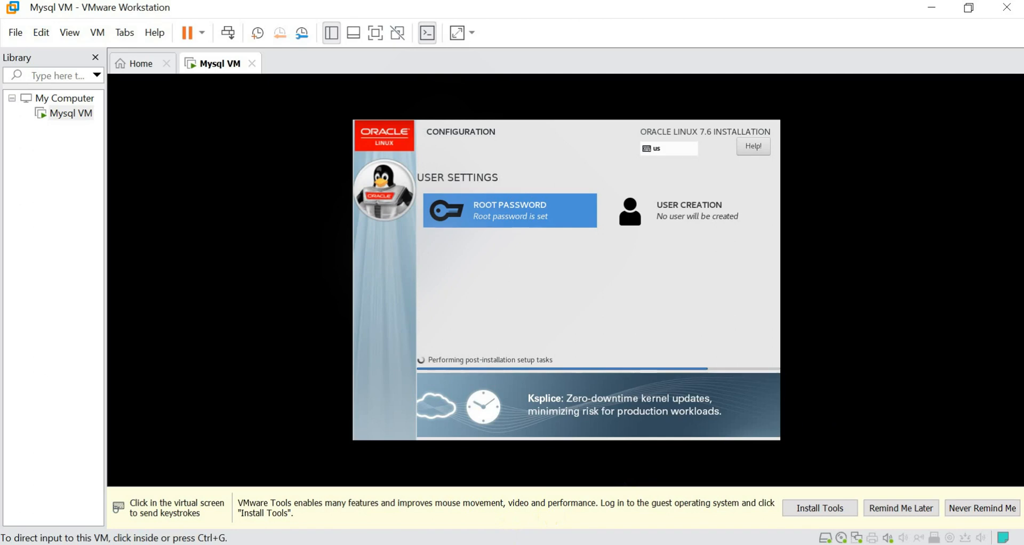
Reboot the virtual machine once the Oracle Linux installation completes
{"action": "left_click", "coordinate": [668, 308]}
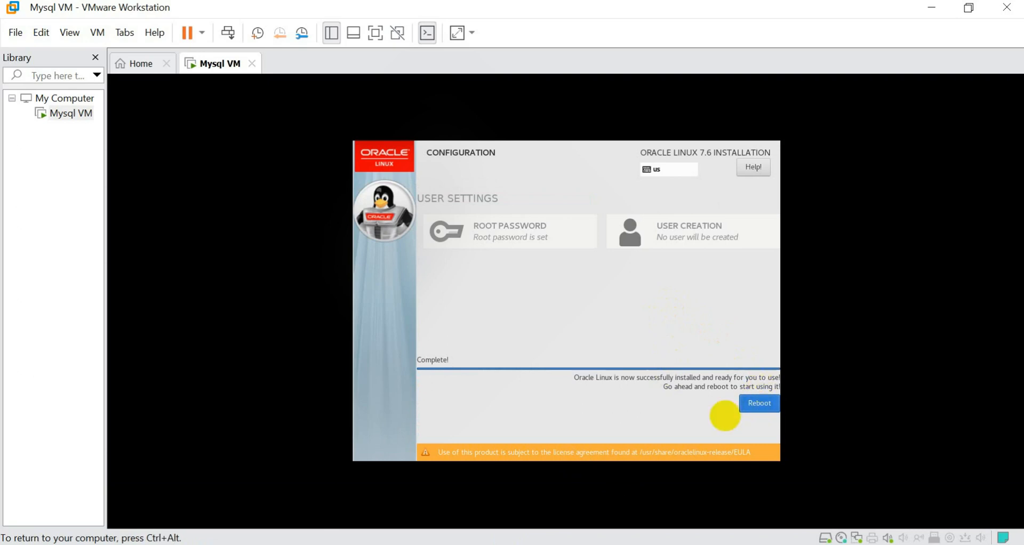
{"action": "left_click", "coordinate": [761, 405]}
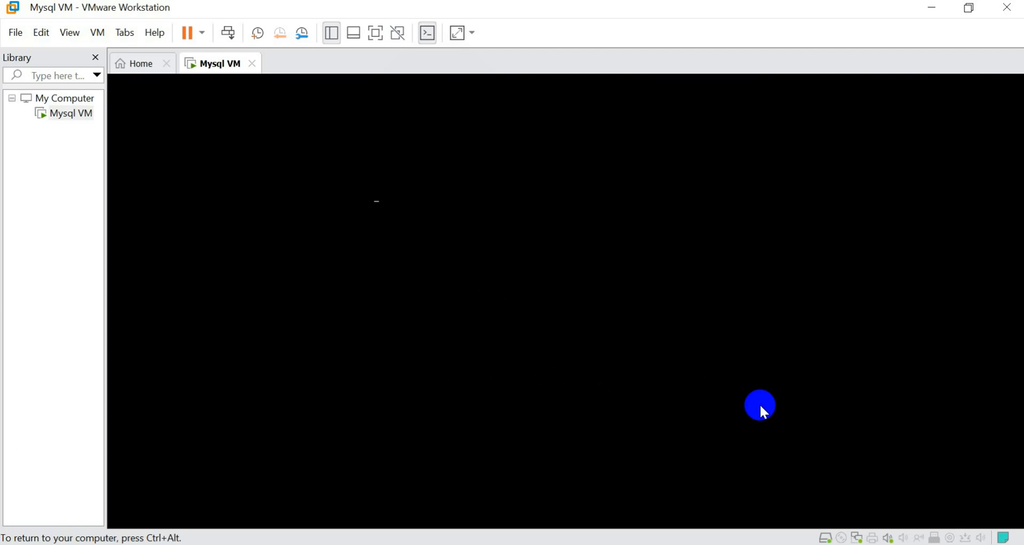
{"action": "left_click", "coordinate": [751, 414]}
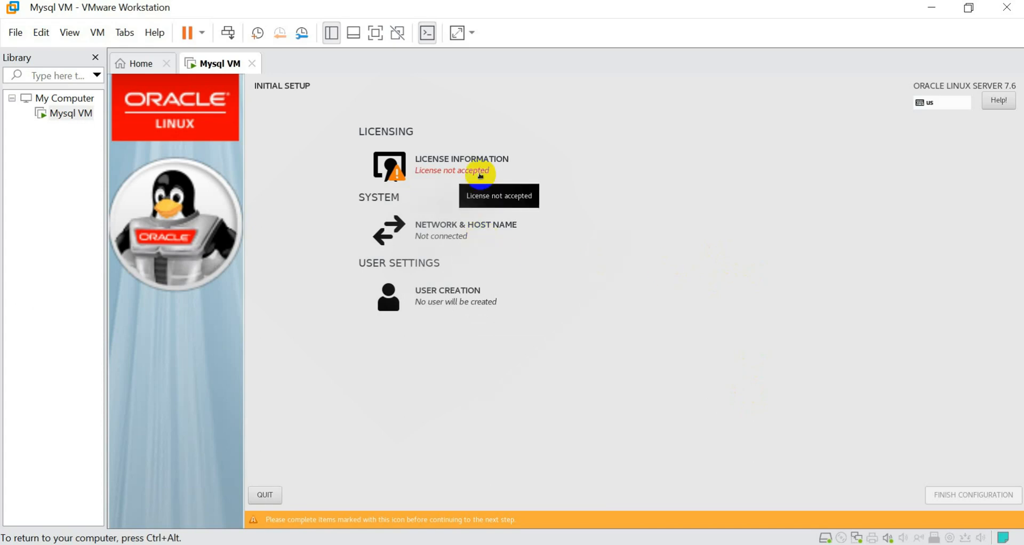
Accept the Oracle Linux license agreement and return to the initial setup overview
{"action": "left_click", "coordinate": [484, 163]}
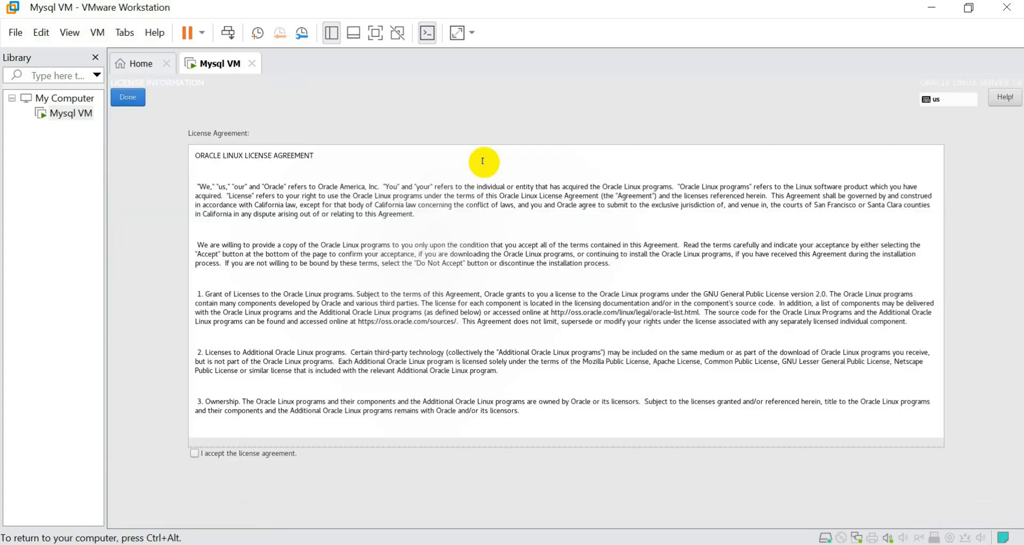
{"action": "left_click", "coordinate": [195, 454]}
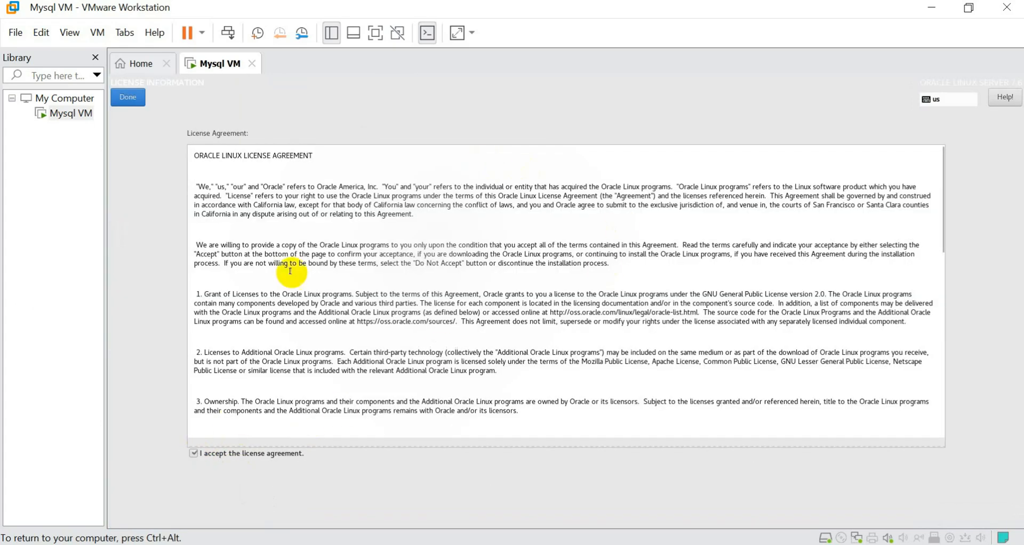
{"action": "left_click", "coordinate": [137, 99]}
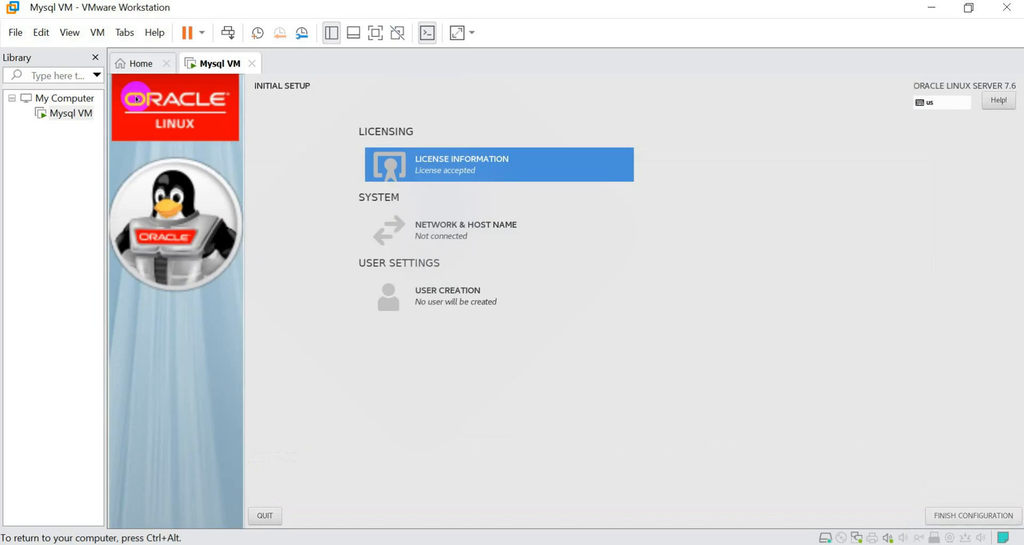
Switch on the ens33 Ethernet connection in the network and host name settings and finish the initial configuration
{"action": "left_click", "coordinate": [486, 237]}
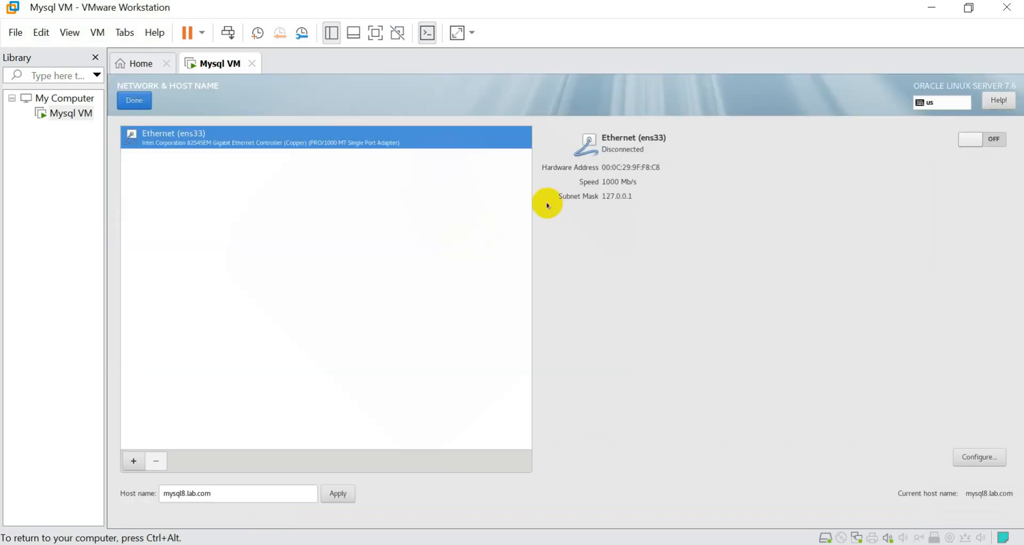
{"action": "left_click", "coordinate": [980, 141]}
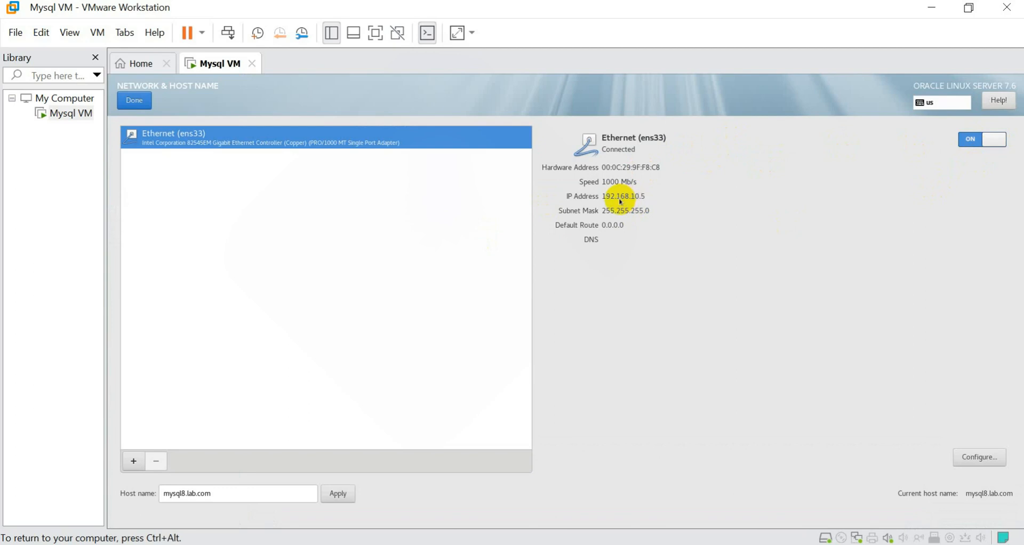
{"action": "triple_click", "coordinate": [229, 492]}
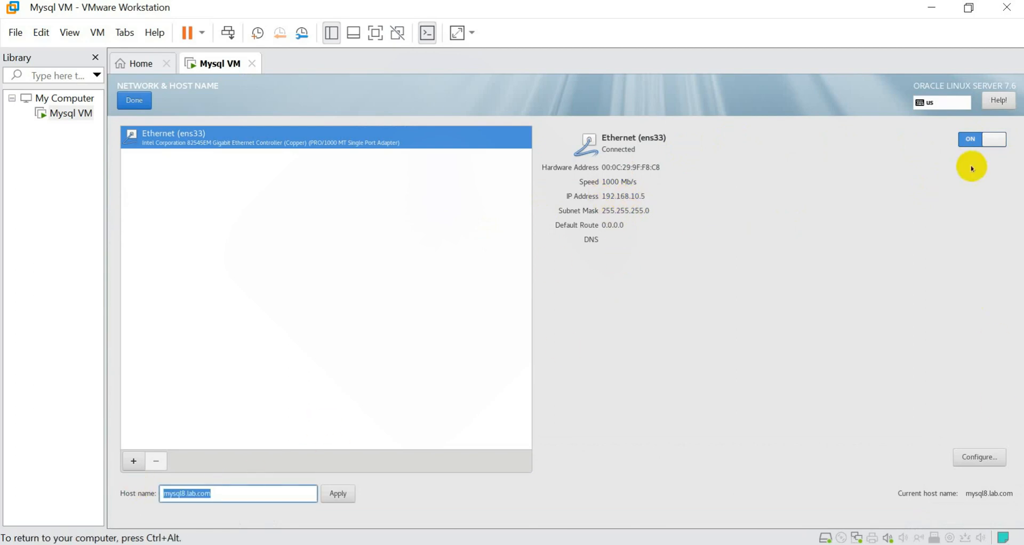
{"action": "left_click", "coordinate": [133, 99]}
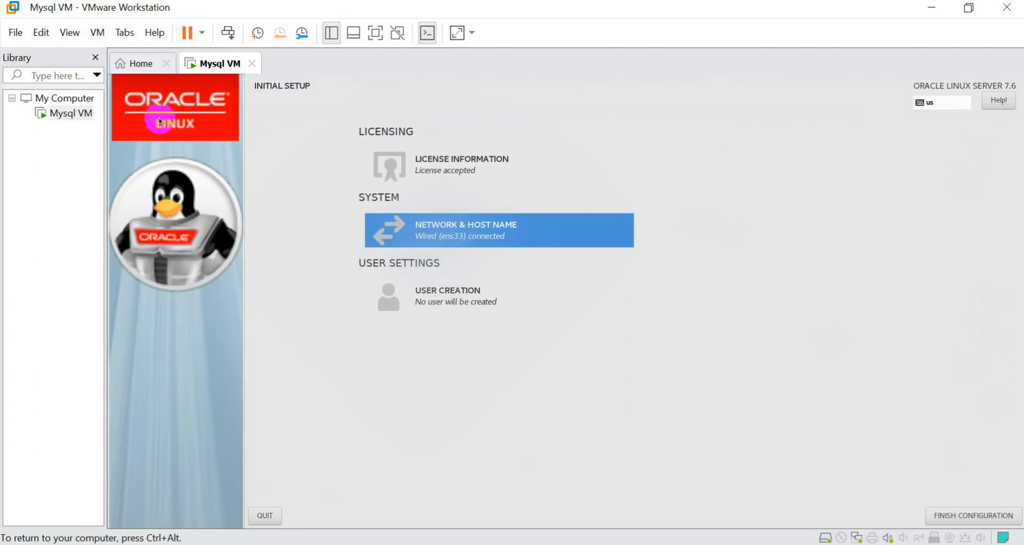
{"action": "left_click", "coordinate": [956, 516]}
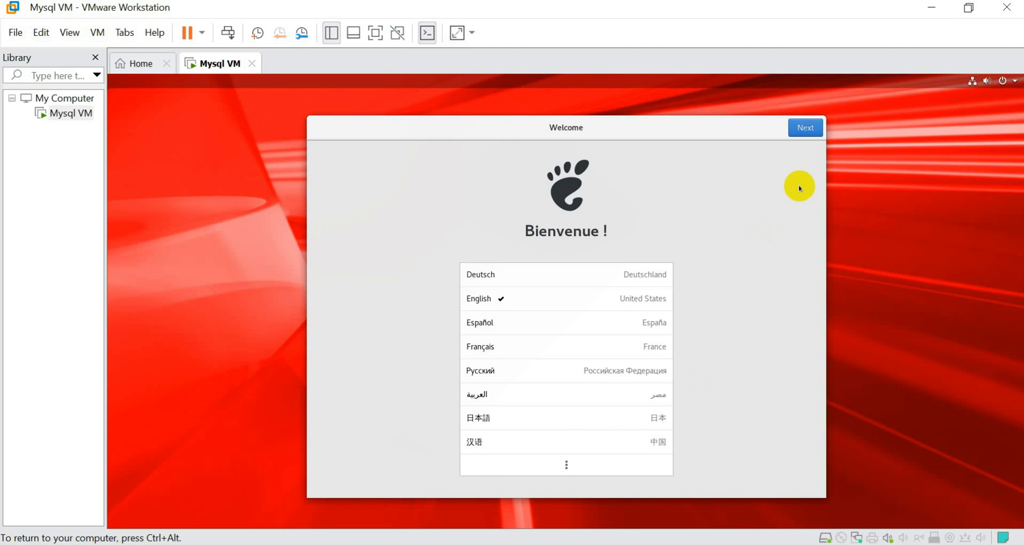
Keep English (United States) and the English (US) keyboard layout, and turn off Location Services
{"action": "left_click", "coordinate": [816, 137]}
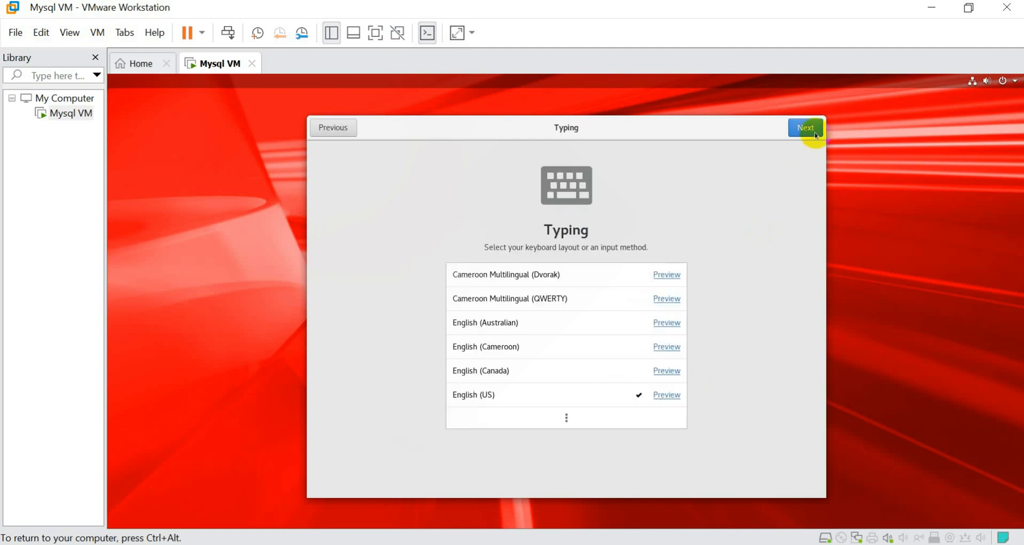
{"action": "left_click", "coordinate": [806, 130]}
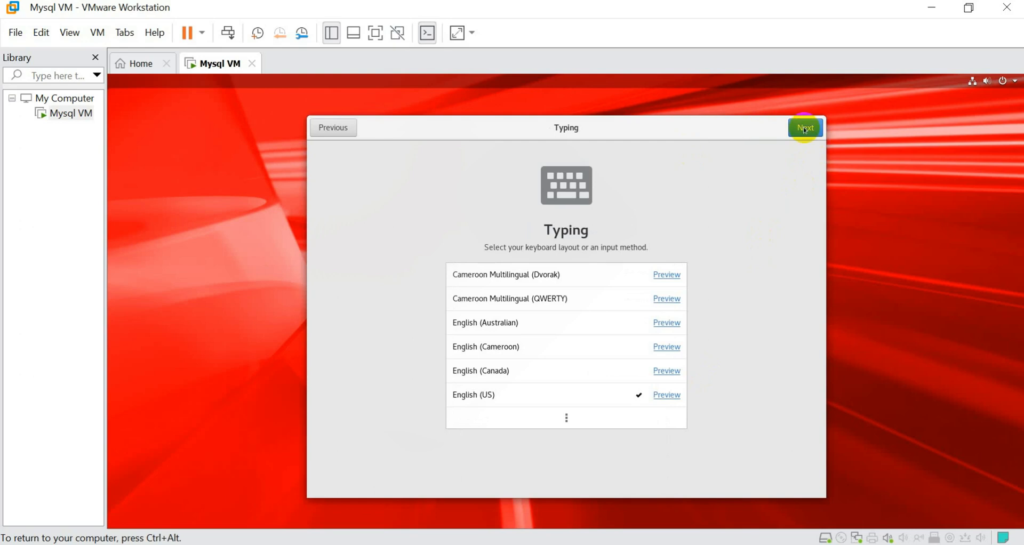
{"action": "left_click", "coordinate": [806, 128]}
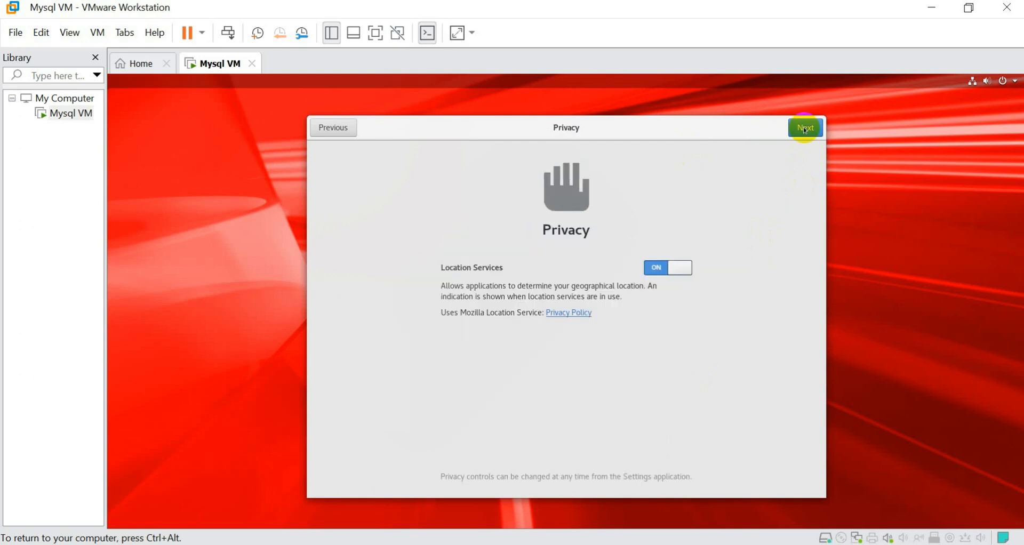
{"action": "left_click", "coordinate": [662, 266]}
{"action": "left_click", "coordinate": [808, 130]}
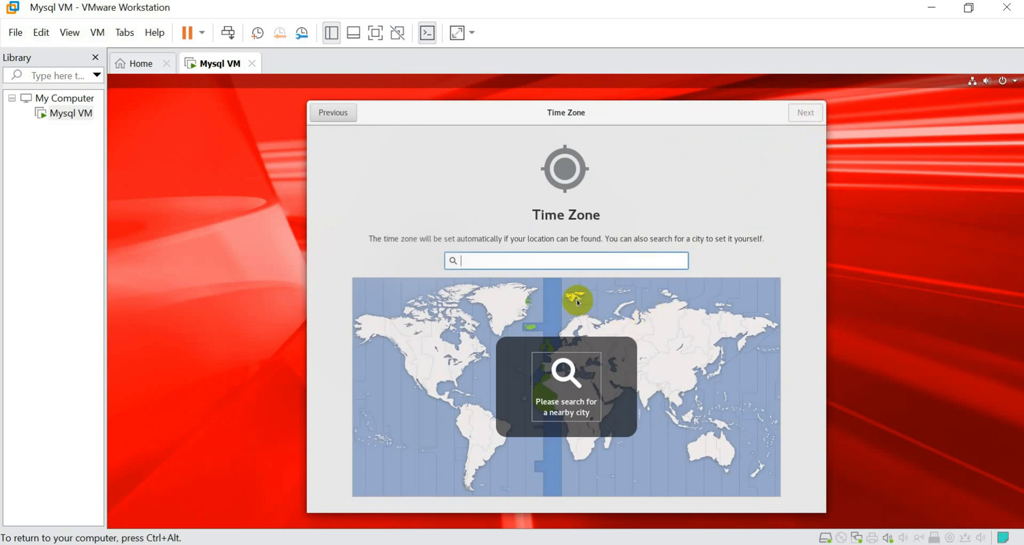
Set the time zone to Karachi, Pakistan
{"action": "type", "text": "karachi"}
{"action": "key", "text": "Down"}
{"action": "key", "text": "Return"}
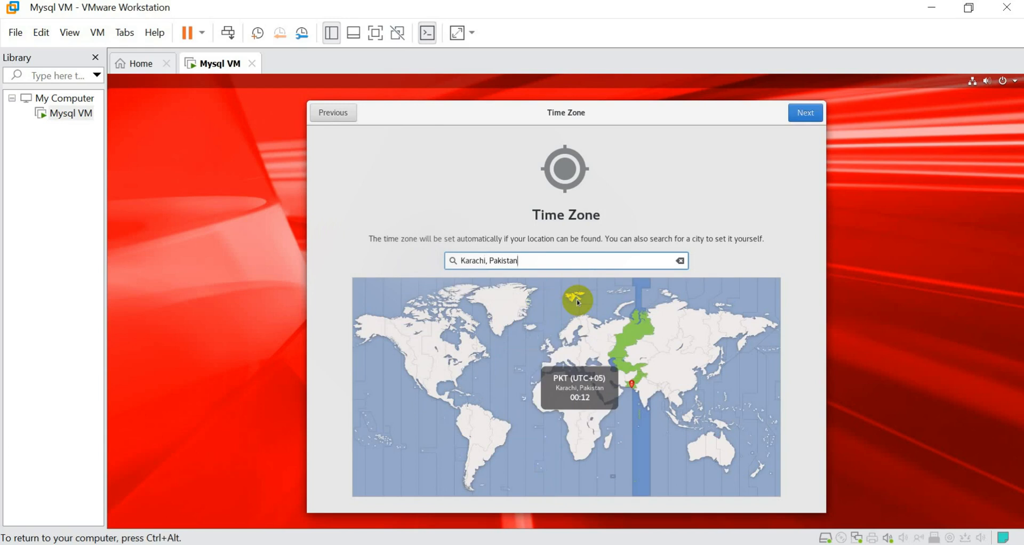
{"action": "left_click", "coordinate": [806, 118]}
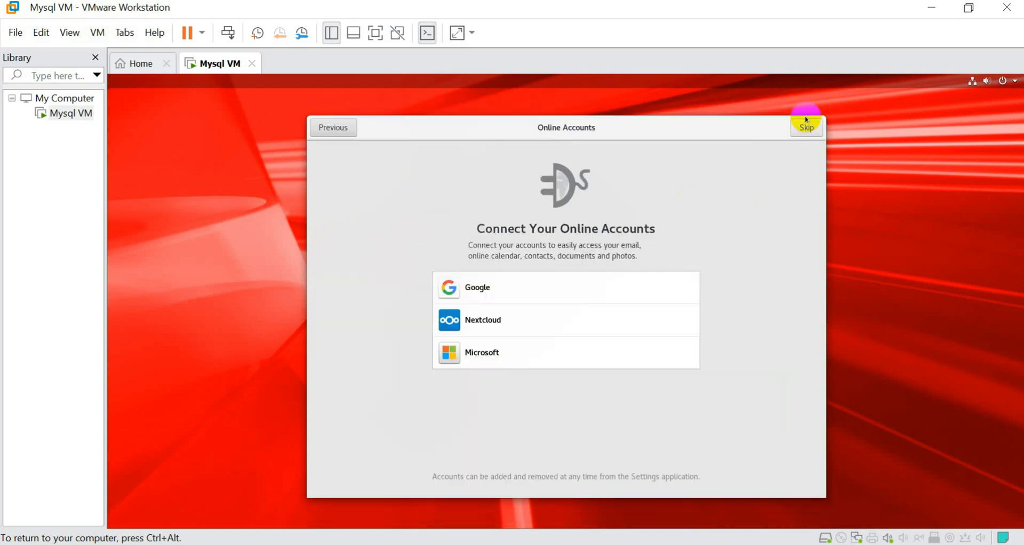
Skip the online accounts and enter the new user's full name, keeping the suggested username
{"action": "left_click", "coordinate": [798, 127]}
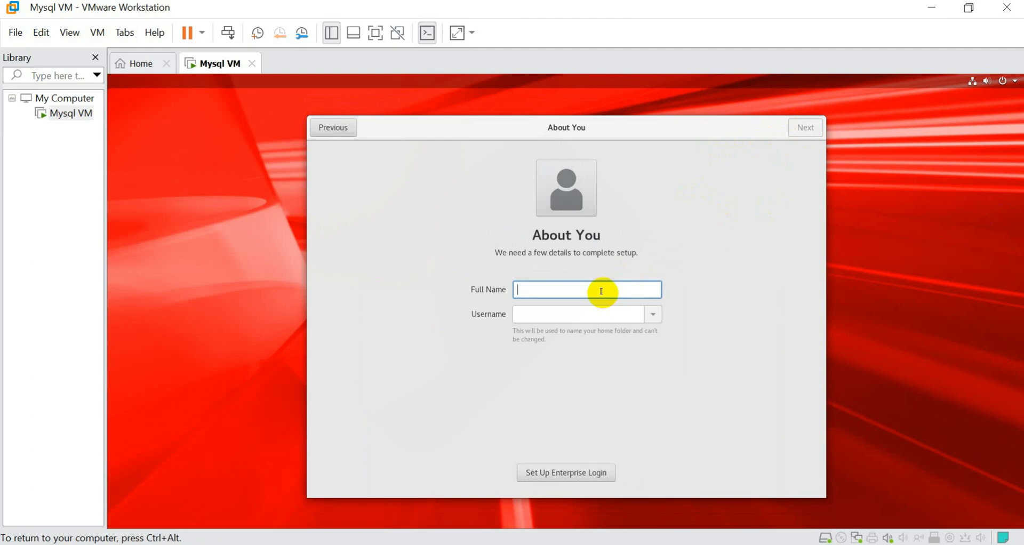
{"action": "type", "text": "Kamran"}
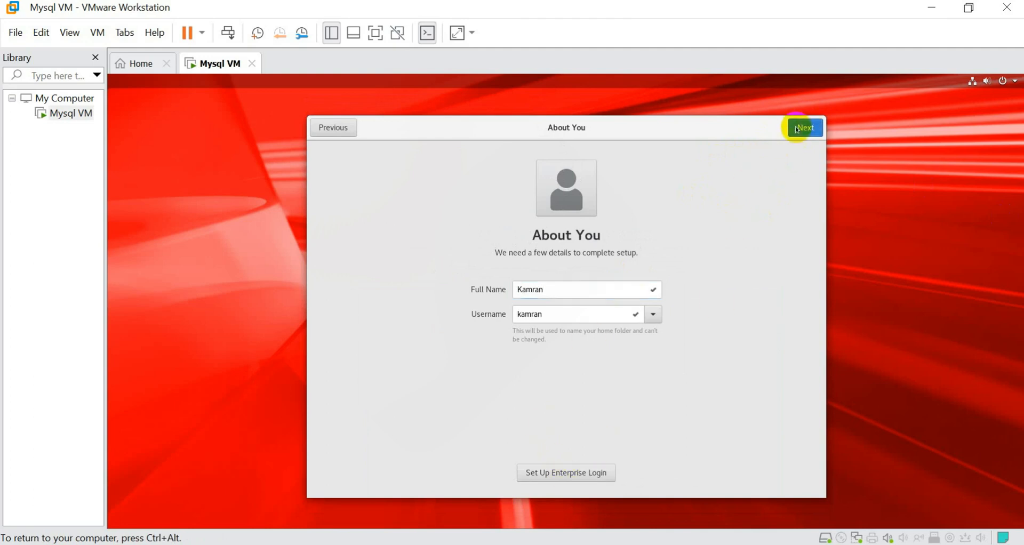
{"action": "left_click", "coordinate": [803, 128]}
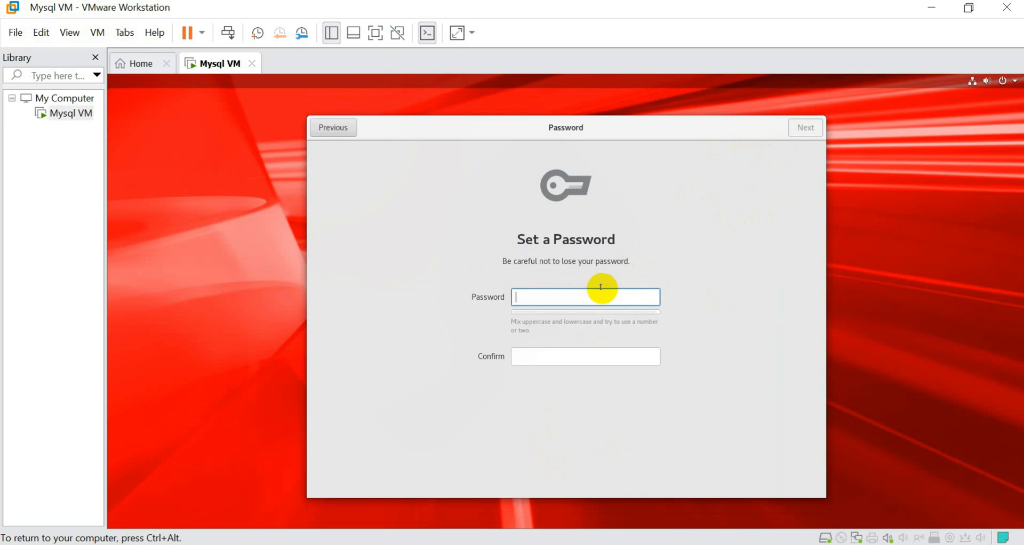
Try to set and confirm a password for the new user account
{"action": "type", "text": "•••••••••"}
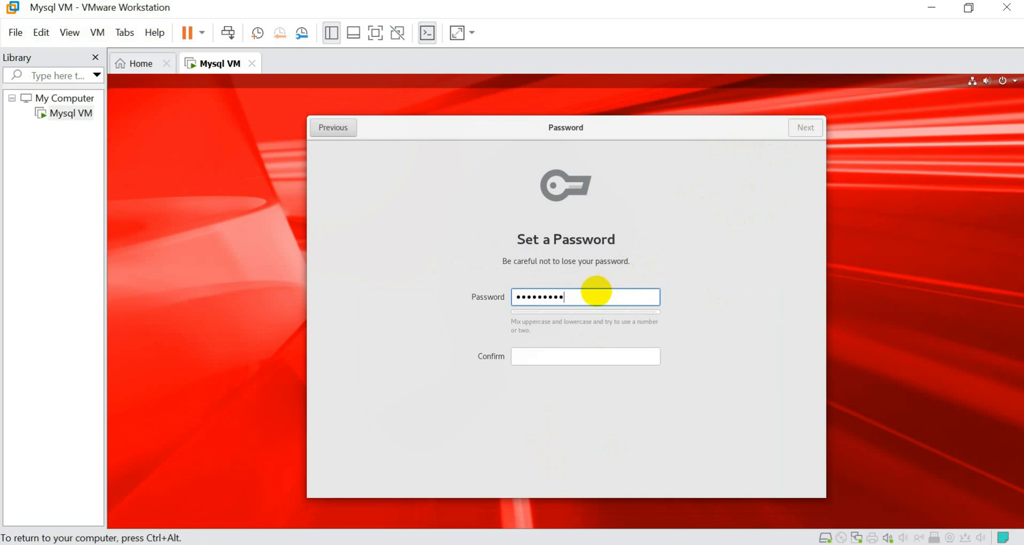
{"action": "key", "text": "Tab"}
{"action": "type", "text": "•••••••••"}
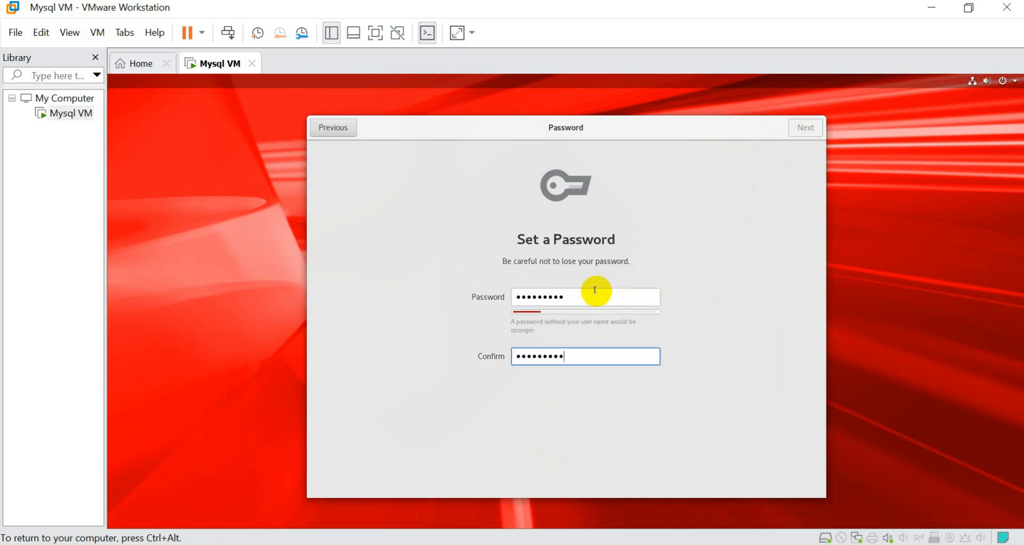
{"action": "left_click", "coordinate": [583, 295]}
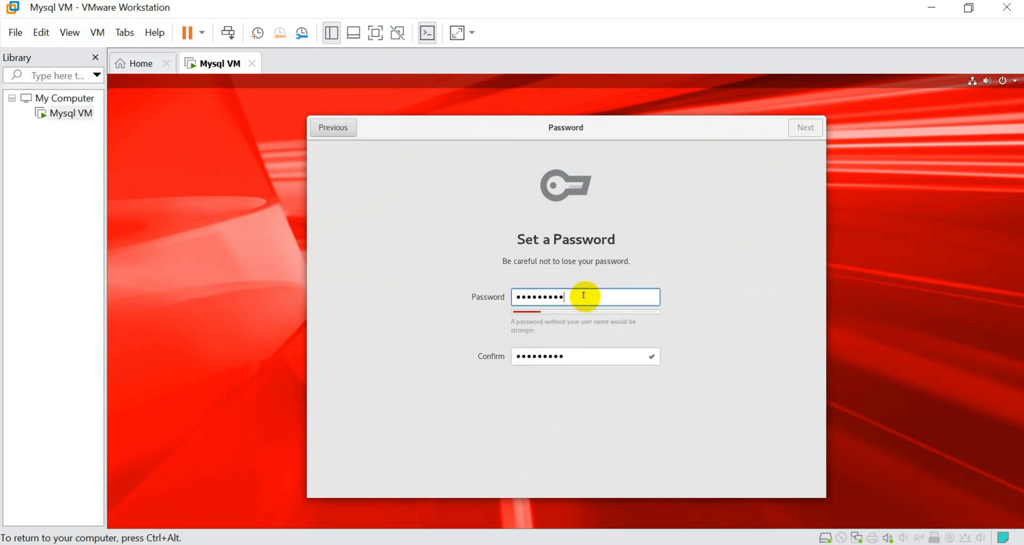
{"action": "key", "text": "ctrl+a"}
{"action": "type", "text": "•"}
Replace the account password with a longer one, enter the same password as confirmation and accept it
{"action": "left_click_drag", "start_coordinate": [624, 293], "coordinate": [371, 286]}
{"action": "type", "text": "••••••••"}
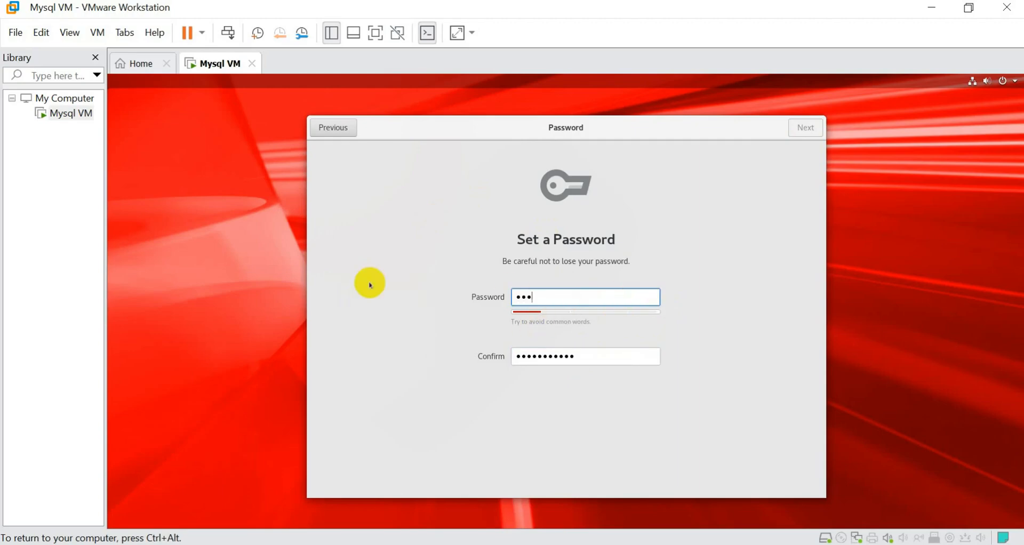
{"action": "key", "text": "Tab"}
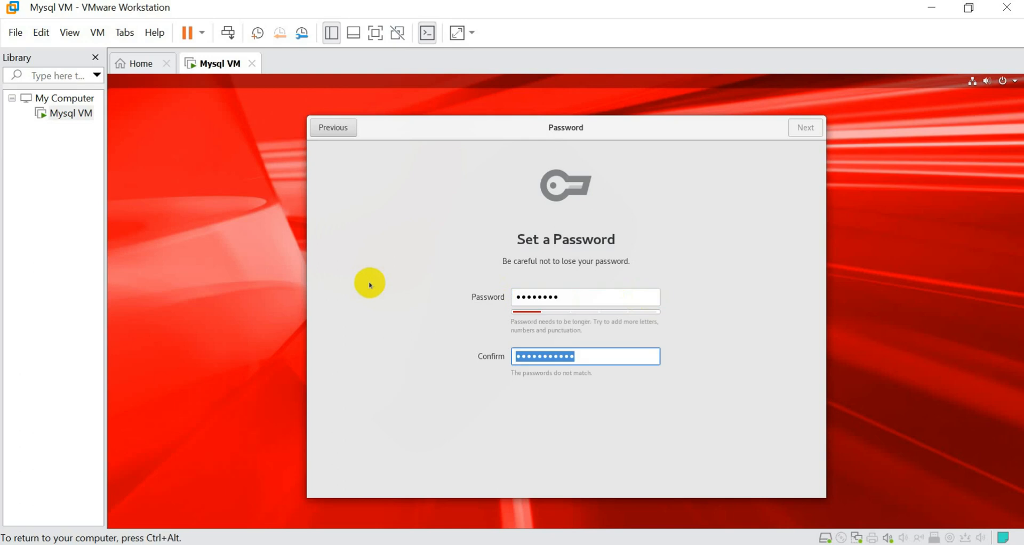
{"action": "type", "text": "••••••••"}
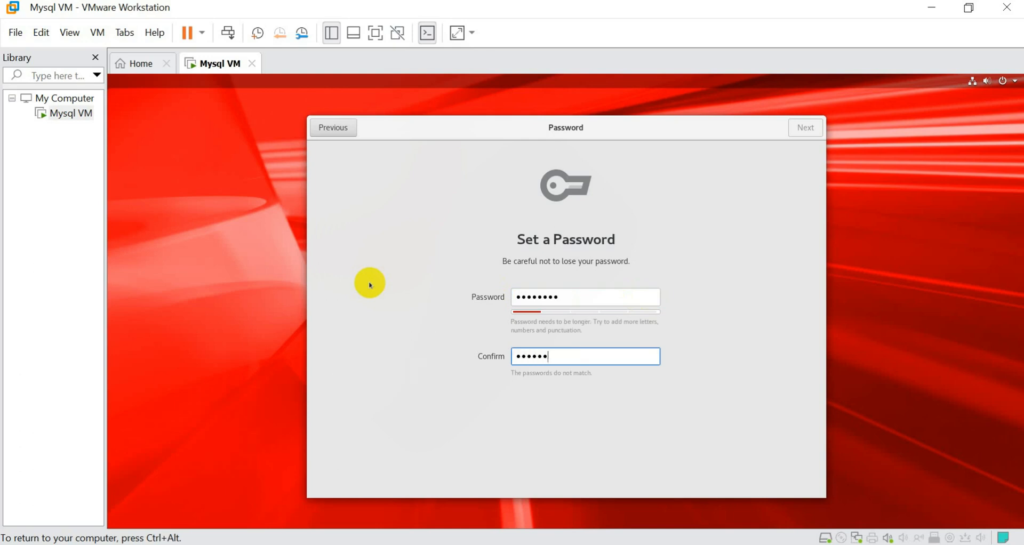
{"action": "left_click", "coordinate": [611, 290]}
{"action": "type", "text": "•••"}
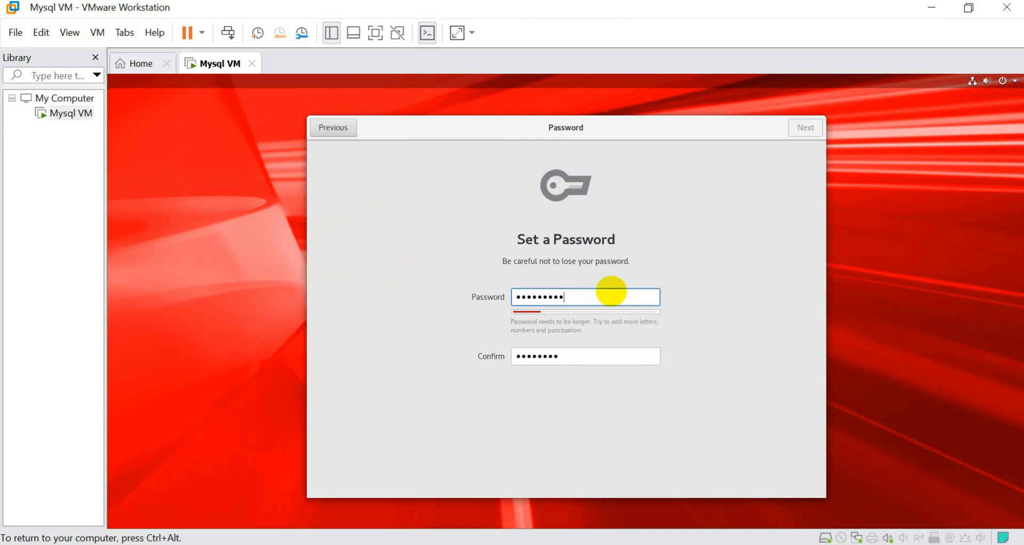
{"action": "left_click", "coordinate": [631, 356]}
{"action": "type", "text": "•••"}
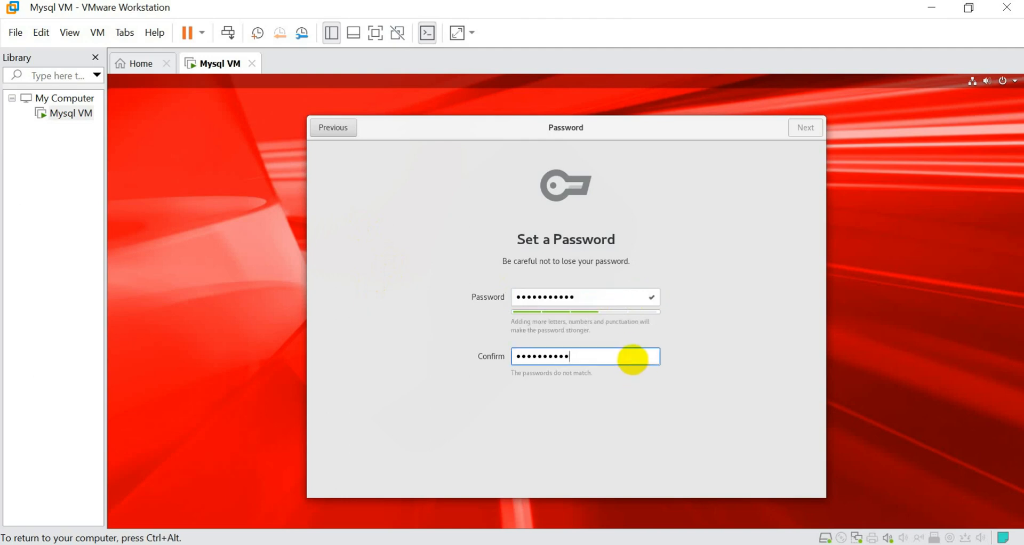
{"action": "left_click", "coordinate": [820, 126]}
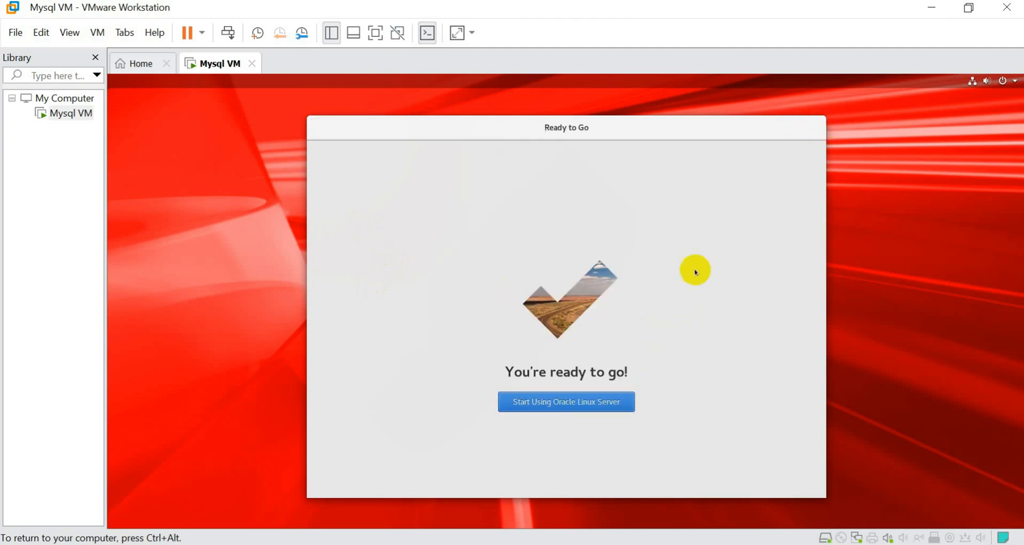
Start using Oracle Linux Server and close the GNOME Help window to reach the desktop
{"action": "left_click", "coordinate": [598, 403]}
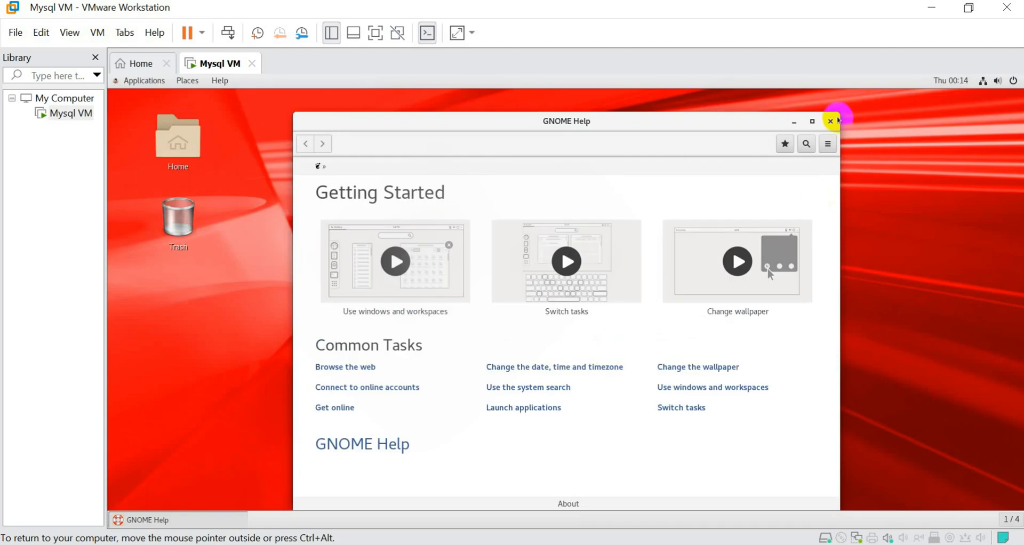
{"action": "left_click", "coordinate": [831, 121]}
{"action": "right_click", "coordinate": [645, 277]}
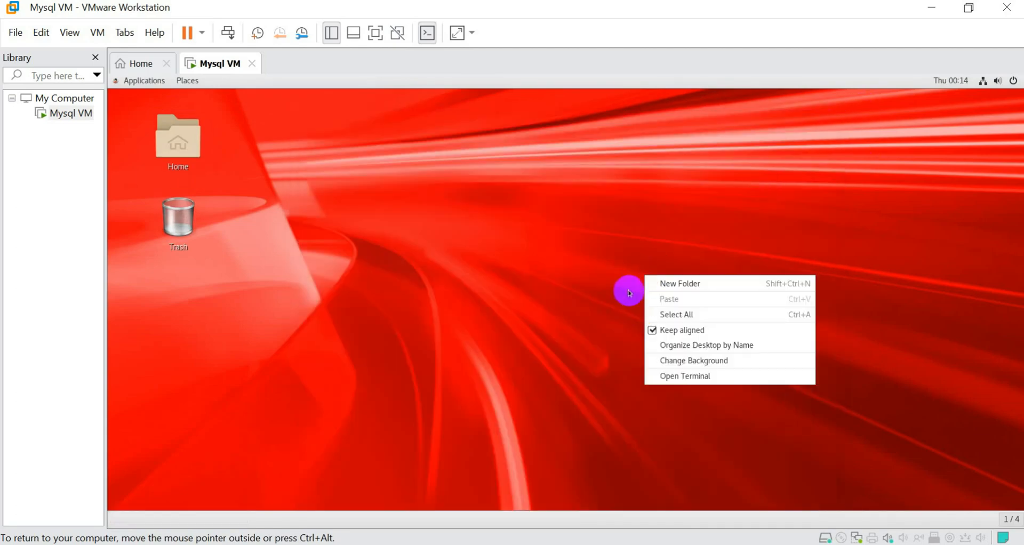
{"action": "left_click", "coordinate": [553, 272]}
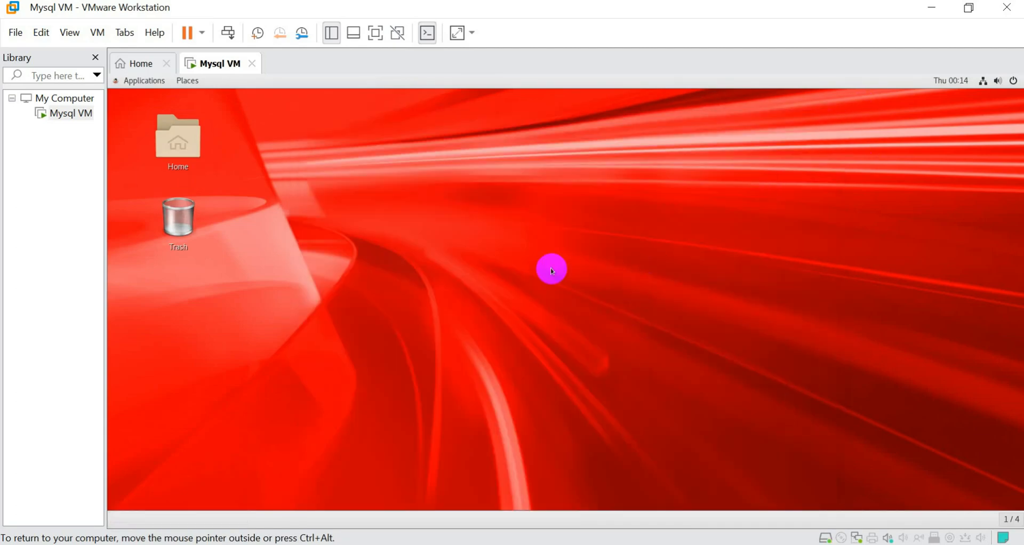